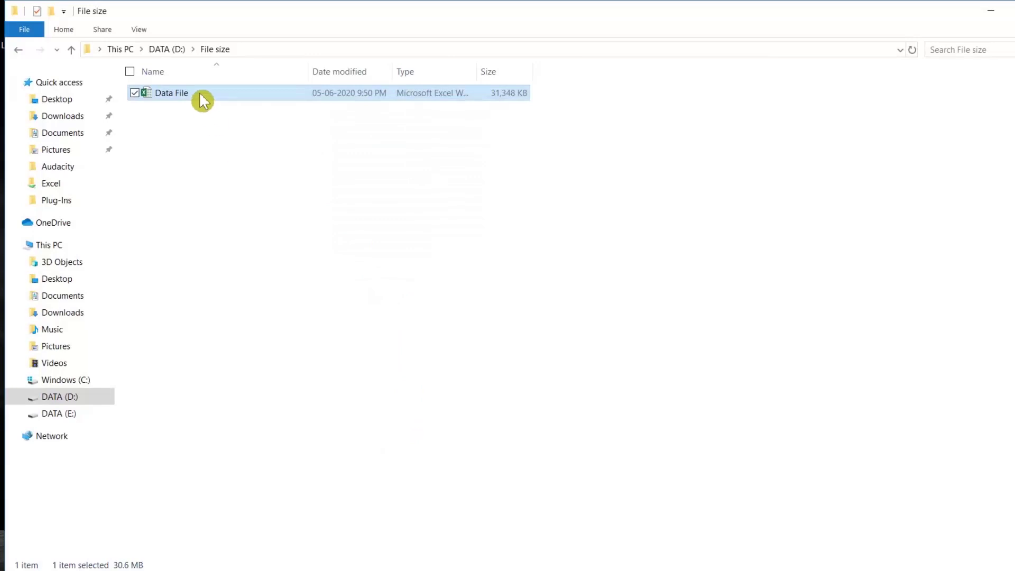
- Open the Data File workbook and save a copy as an Excel Binary Workbook in the File size folder on D:
double_click(199, 95)
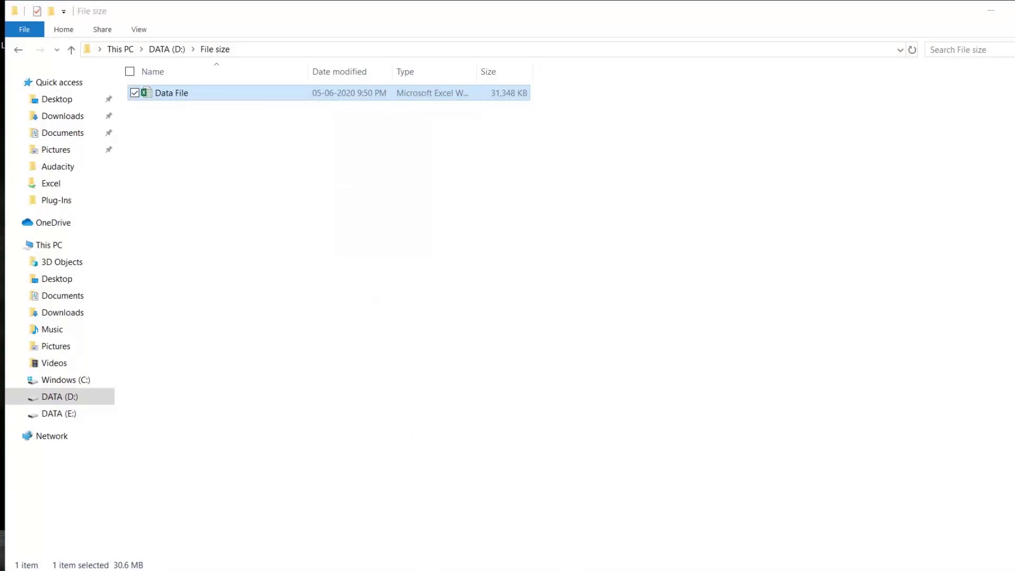
left_click(233, 158)
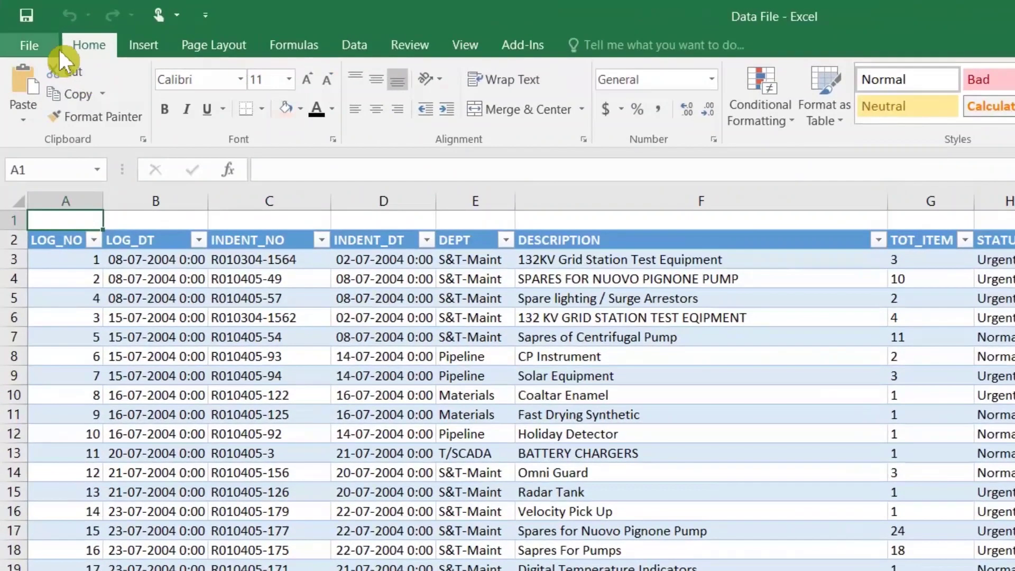
left_click(46, 45)
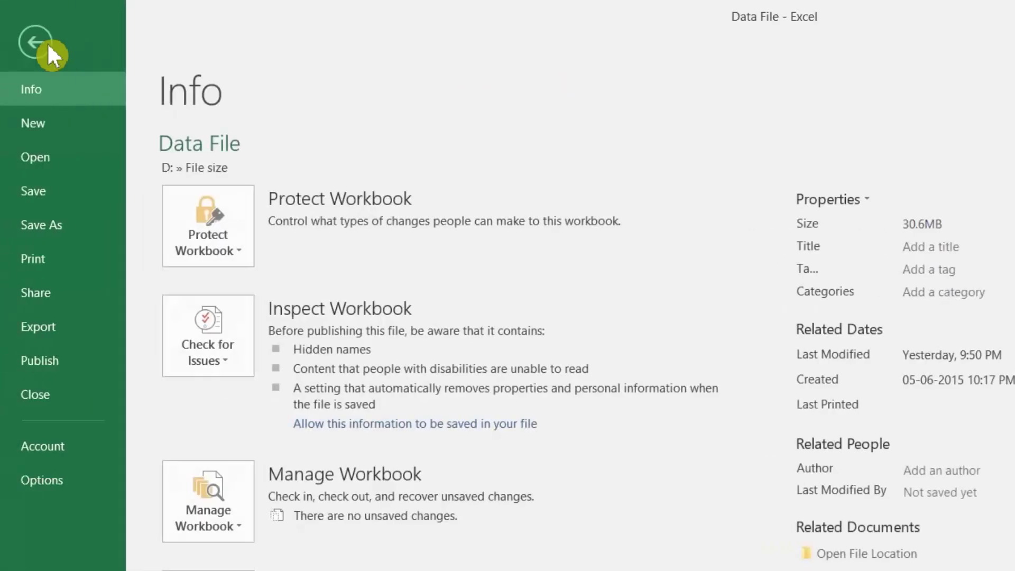
left_click(57, 223)
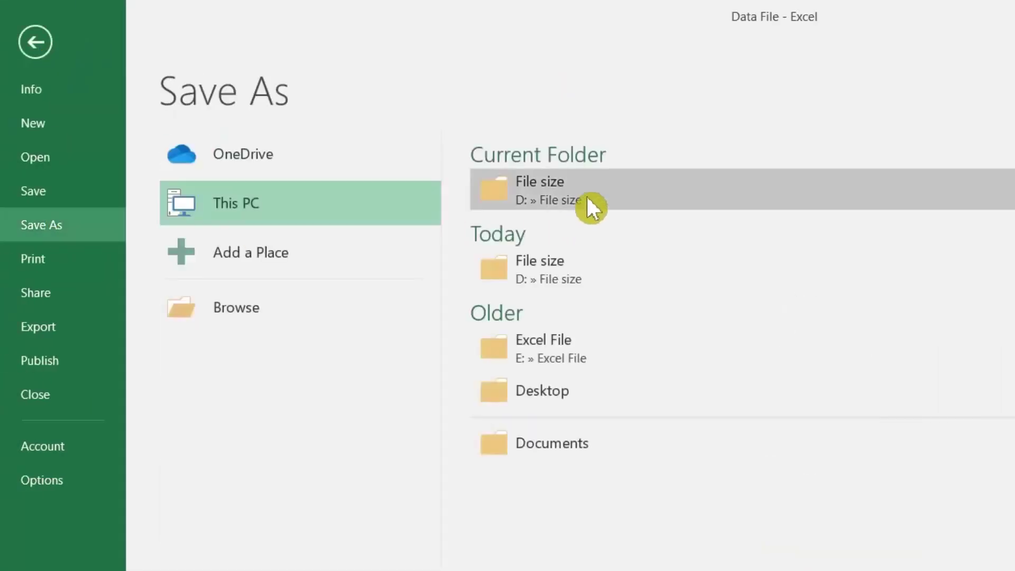
left_click(587, 197)
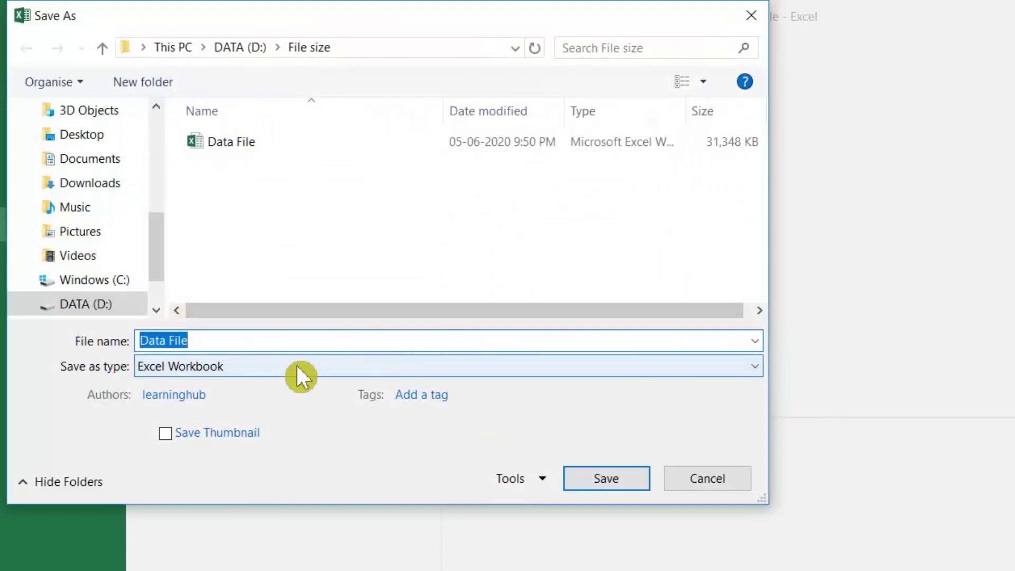
left_click(296, 366)
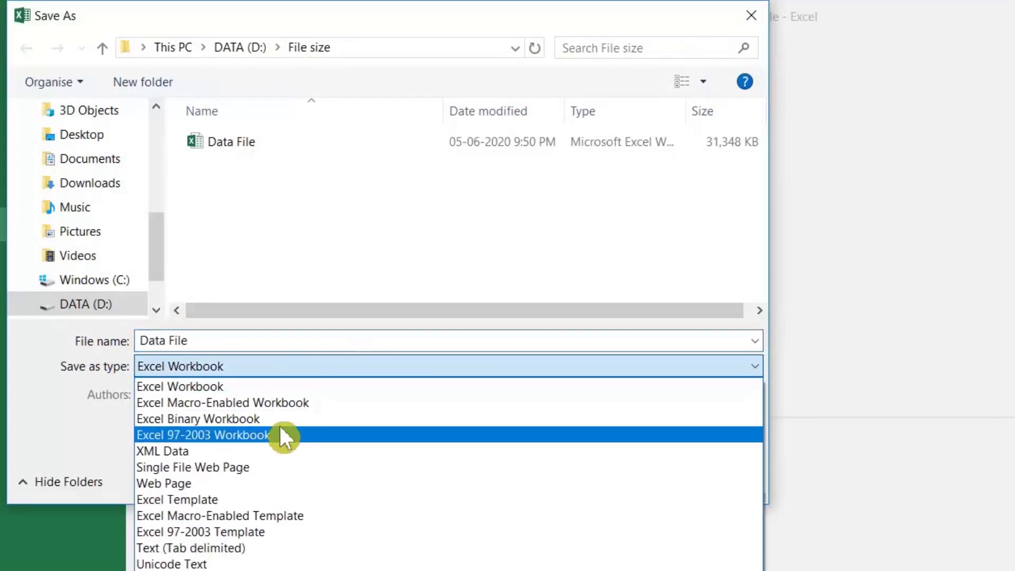
left_click(281, 421)
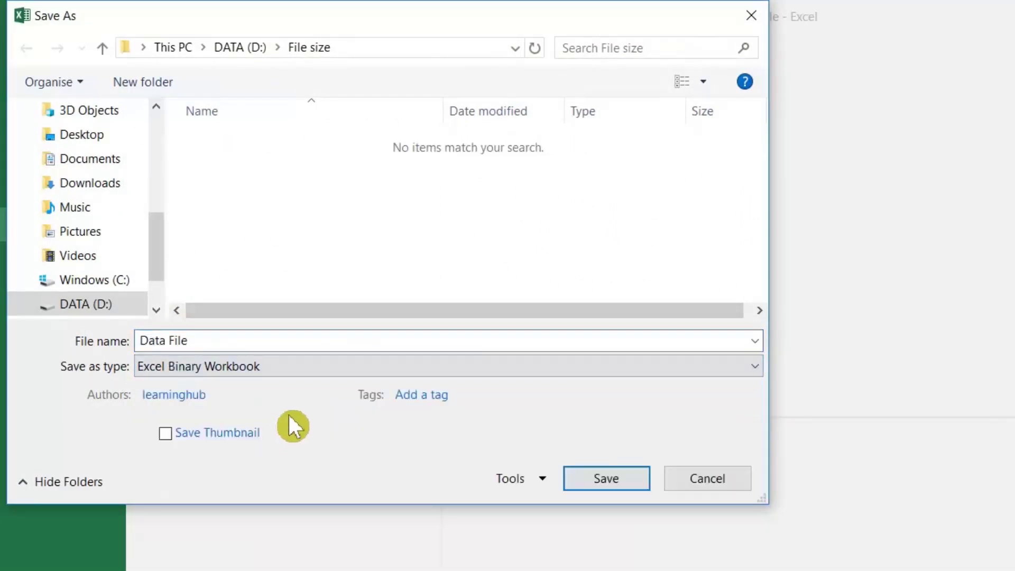
left_click(608, 478)
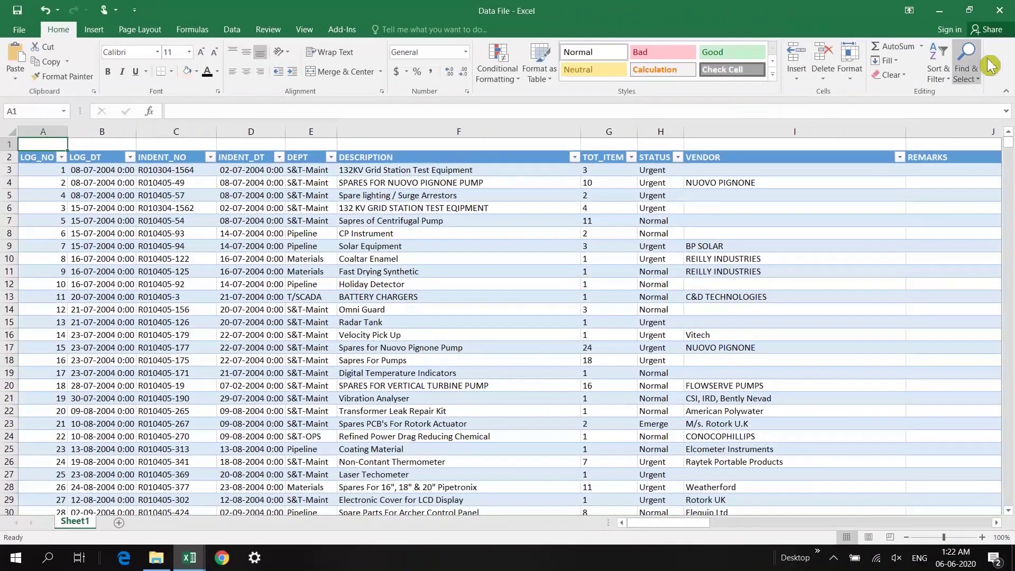
left_click(998, 10)
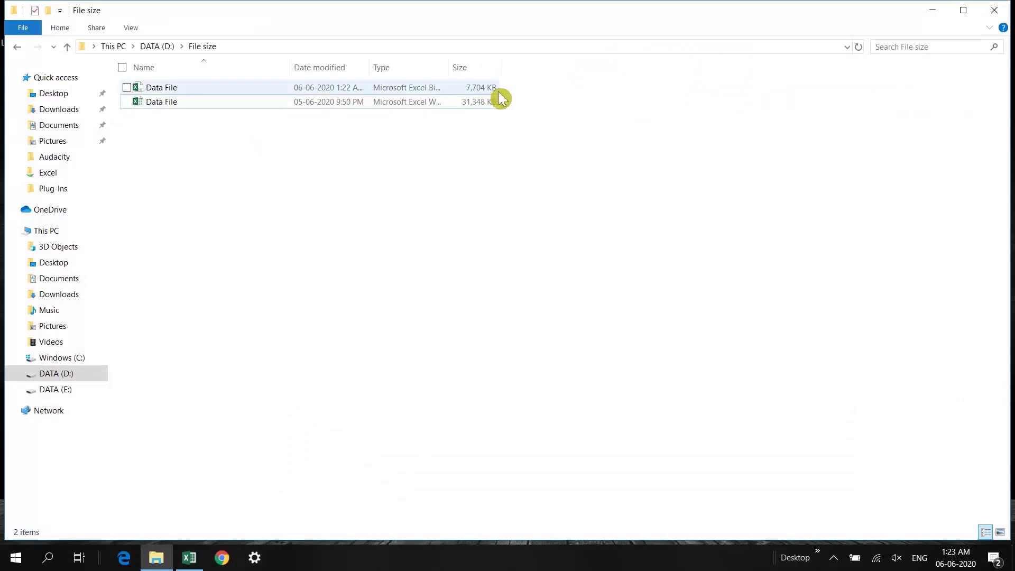
- Check the file size in the properties of the binary Data File
right_click(165, 89)
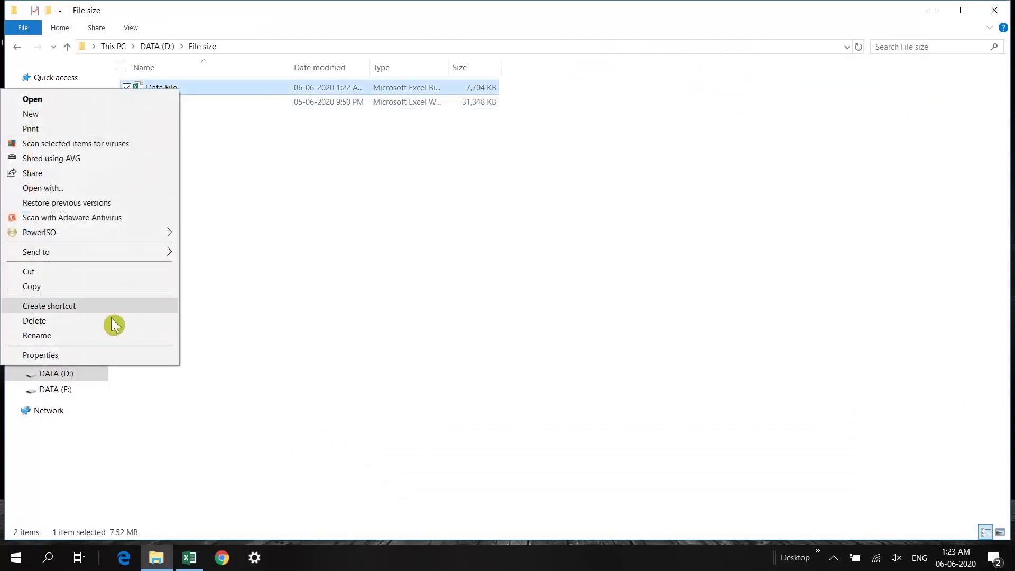
left_click(110, 369)
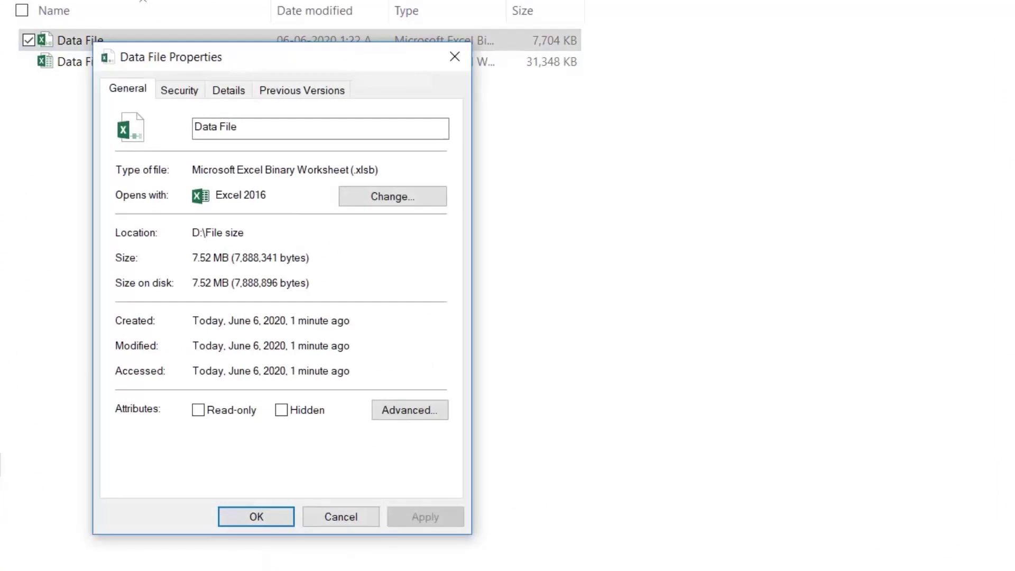
left_click(341, 516)
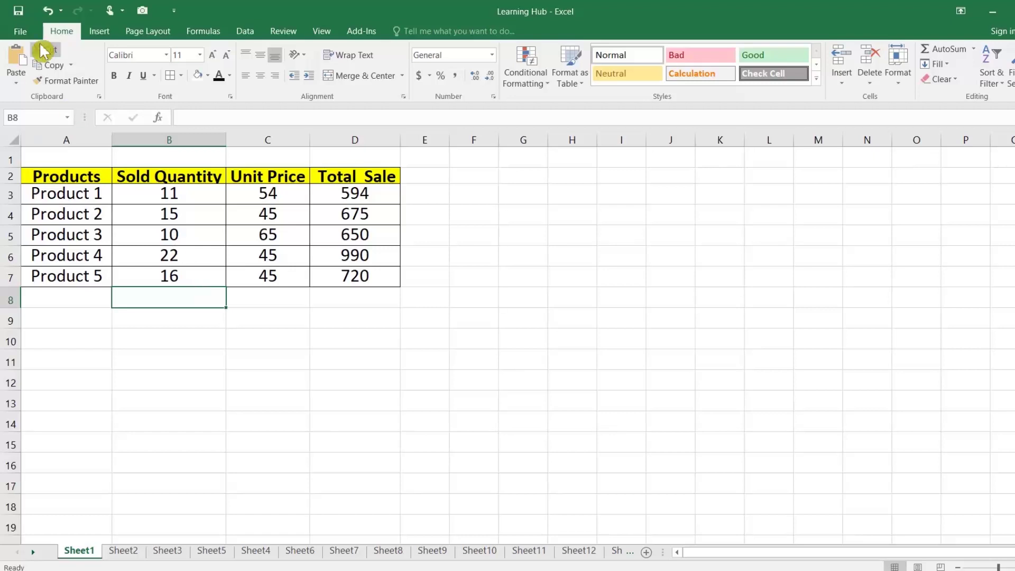
- Set the AutoRecover save interval in the Excel options to every 3 minutes
left_click(18, 32)
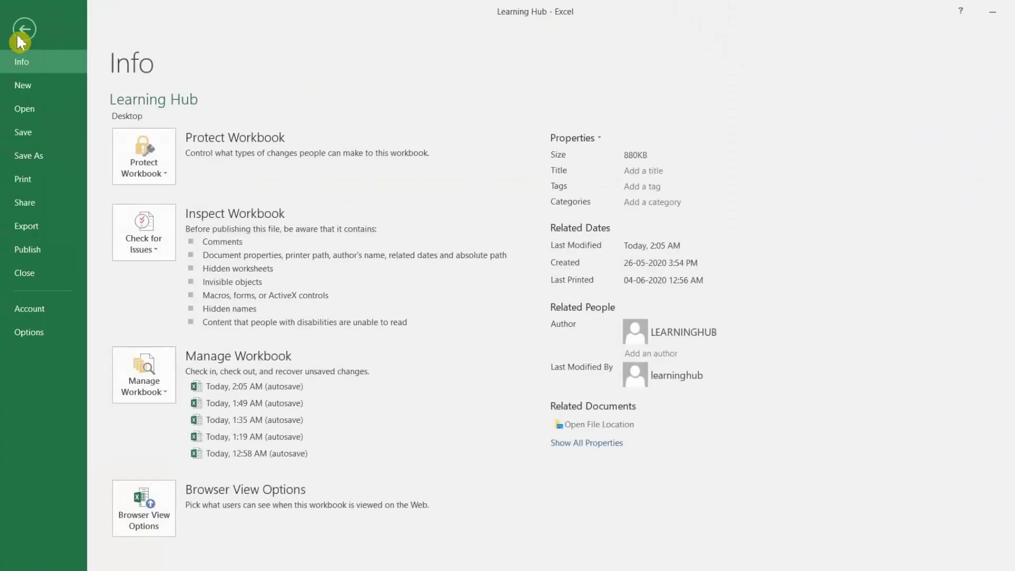
left_click(33, 333)
left_click(170, 98)
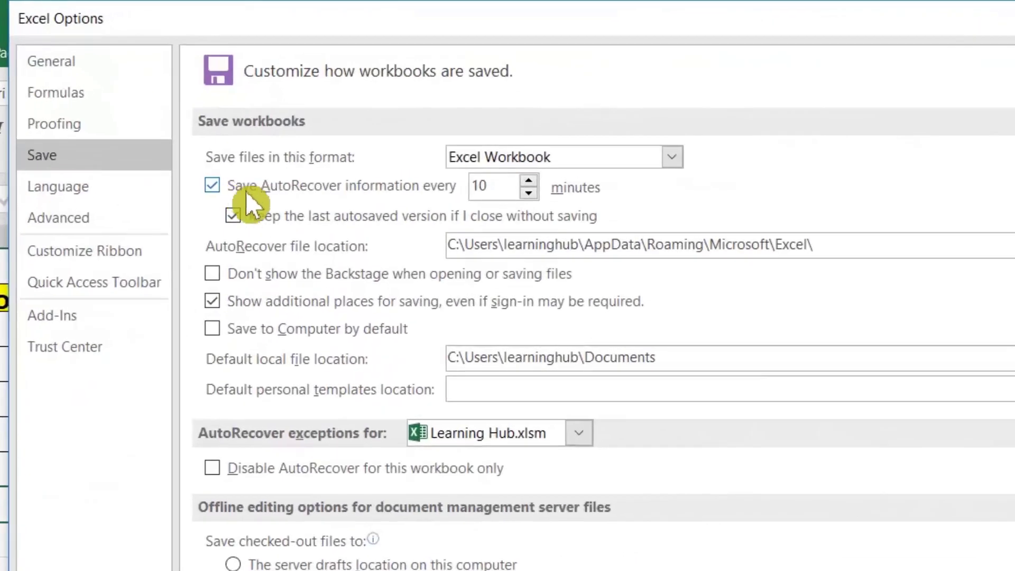
left_click_drag(489, 185, 459, 188)
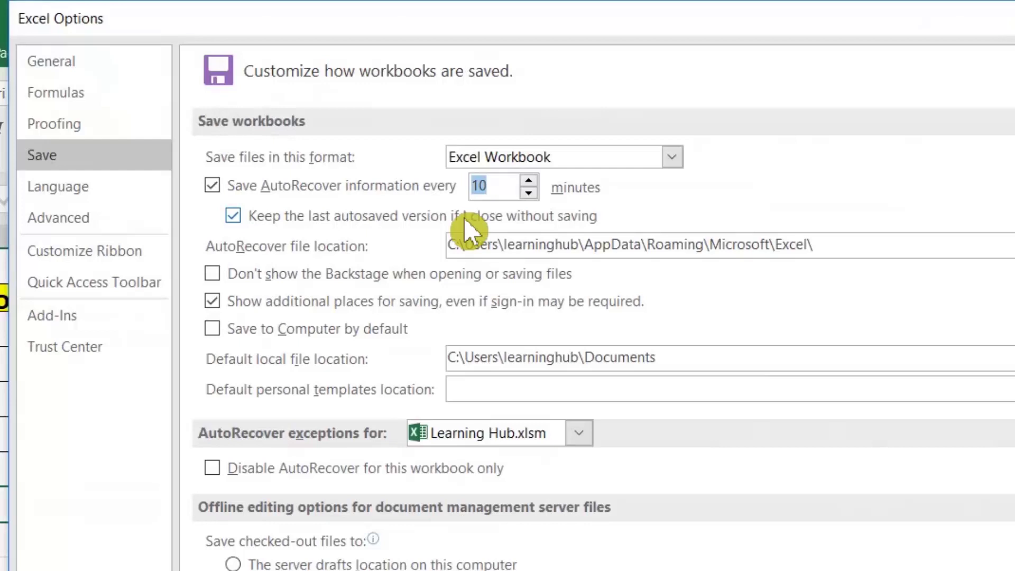
type("3")
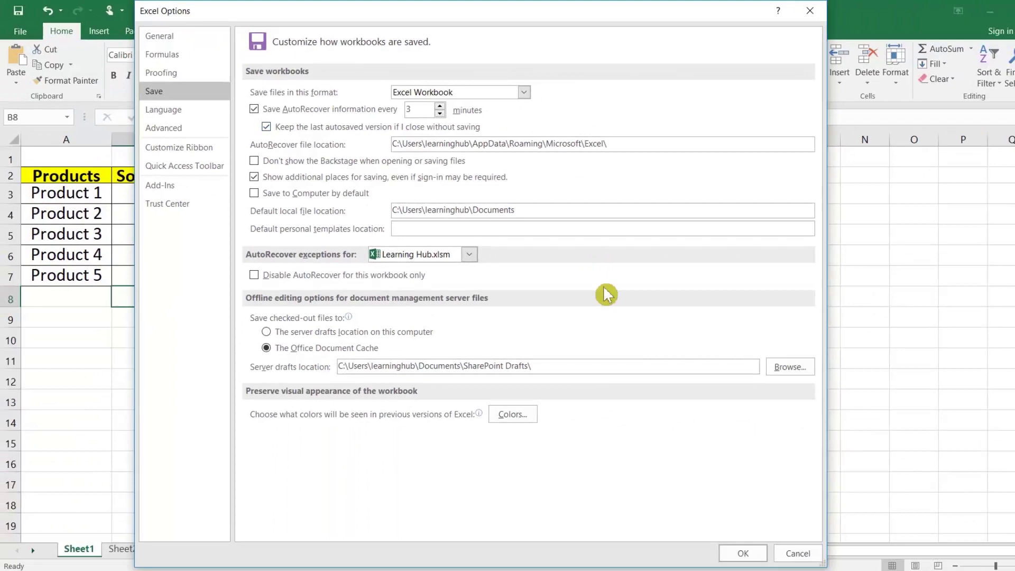
left_click(740, 551)
left_click(390, 300)
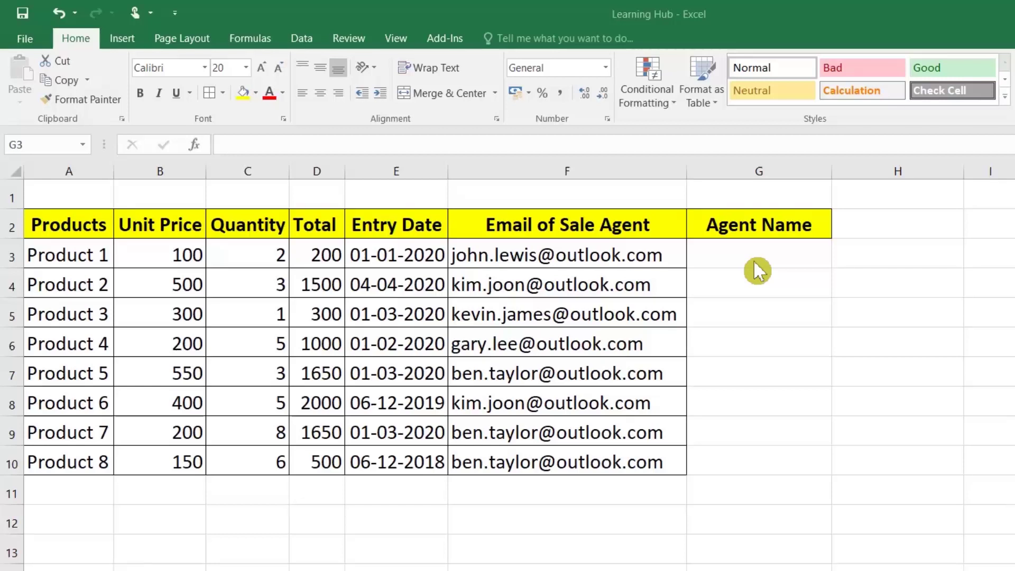
- Enter the first agent's full name in G3, matching the e-mail address in F3
left_click(753, 261)
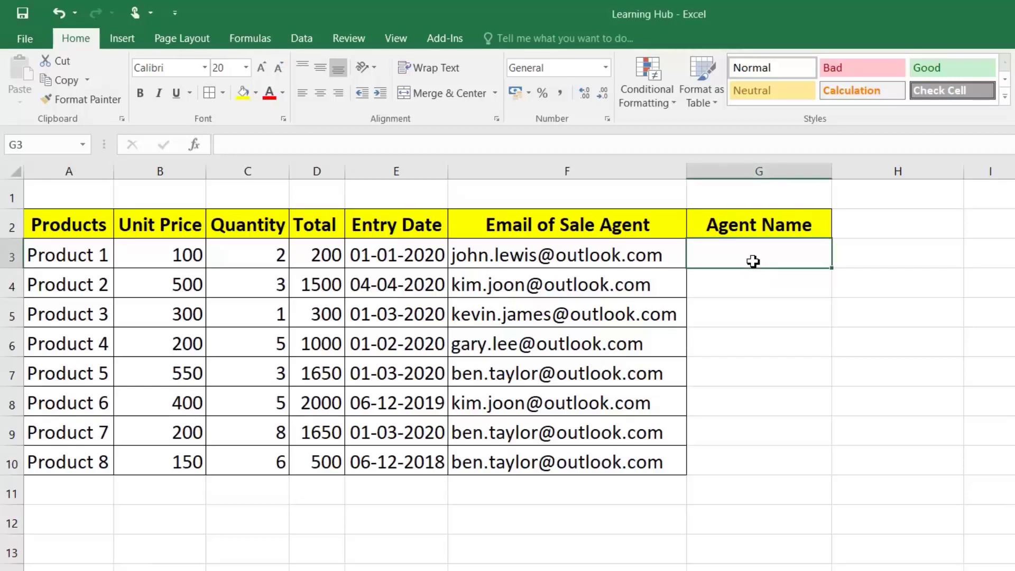
type("Jpo")
key("BackSpace")
key("BackSpace")
type("ohn")
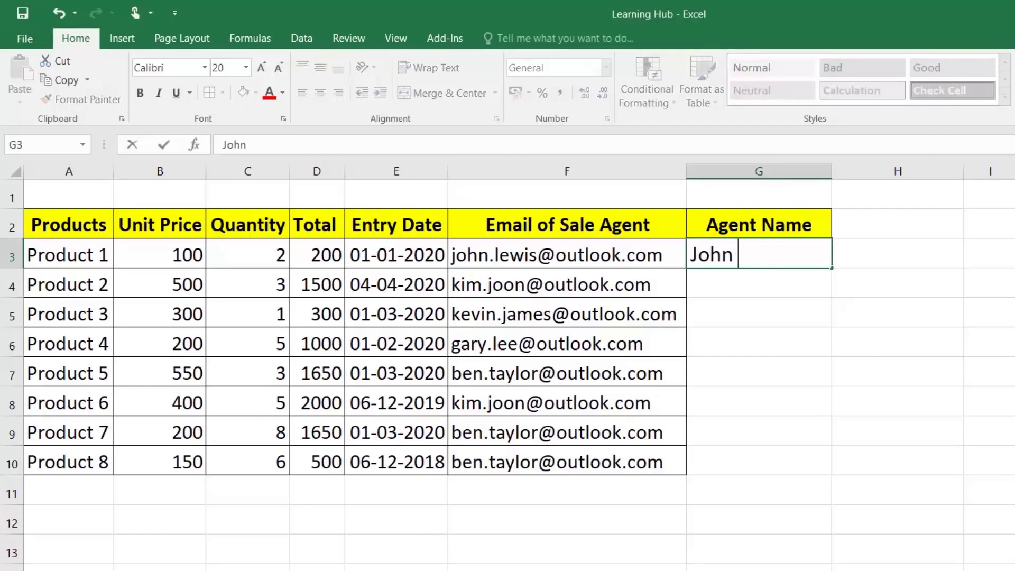
type(" Lewis")
key("Return")
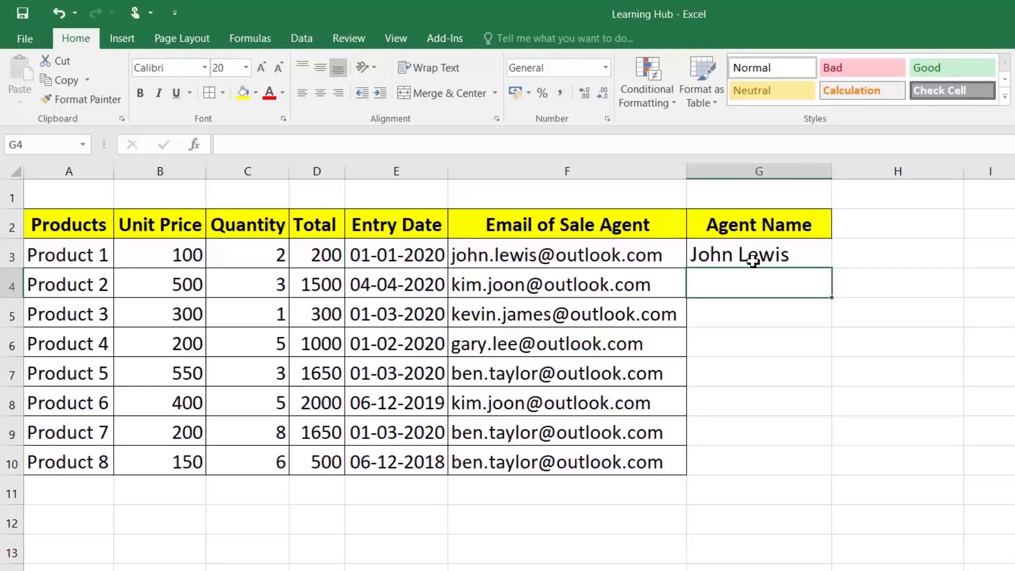
- Flash Fill the Agent Name column from G4 down and clear the filled cells G4:G10
key("ctrl+e")
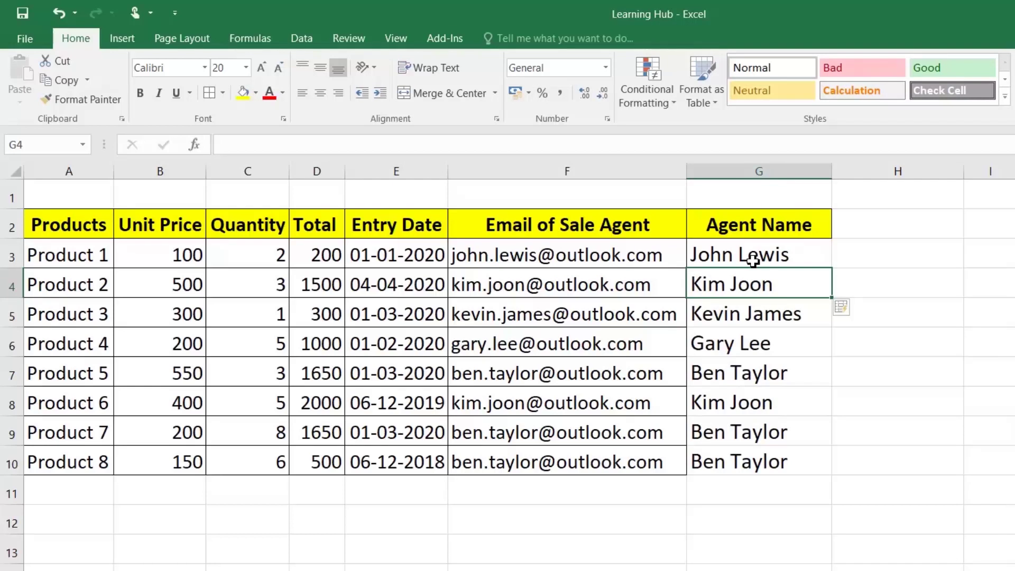
left_click(771, 287)
left_click_drag(771, 287, 772, 451)
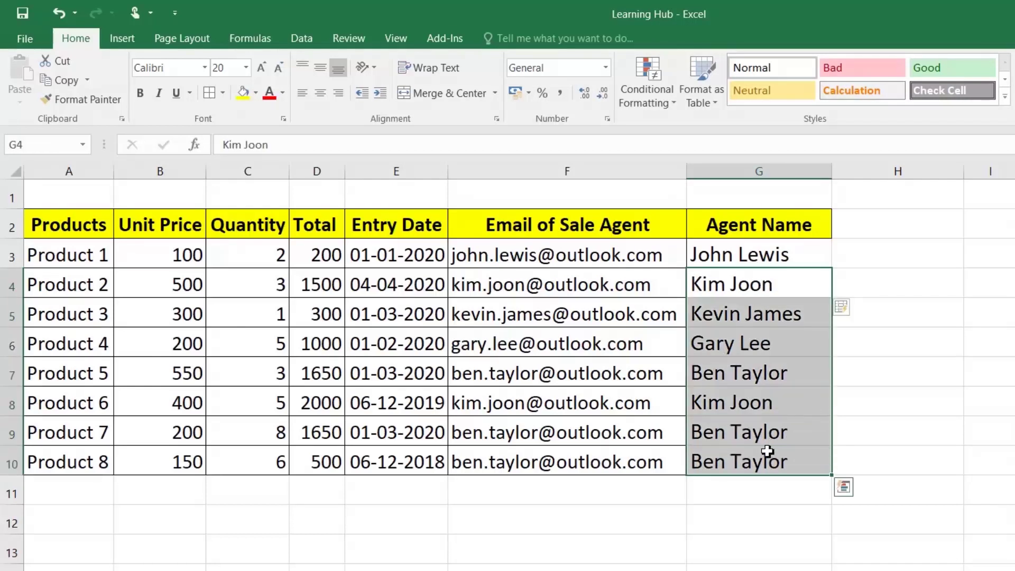
key("Delete")
- Extend the agent name in G3 down to G10 using the Flash Fill option of the fill handle
left_click(825, 254)
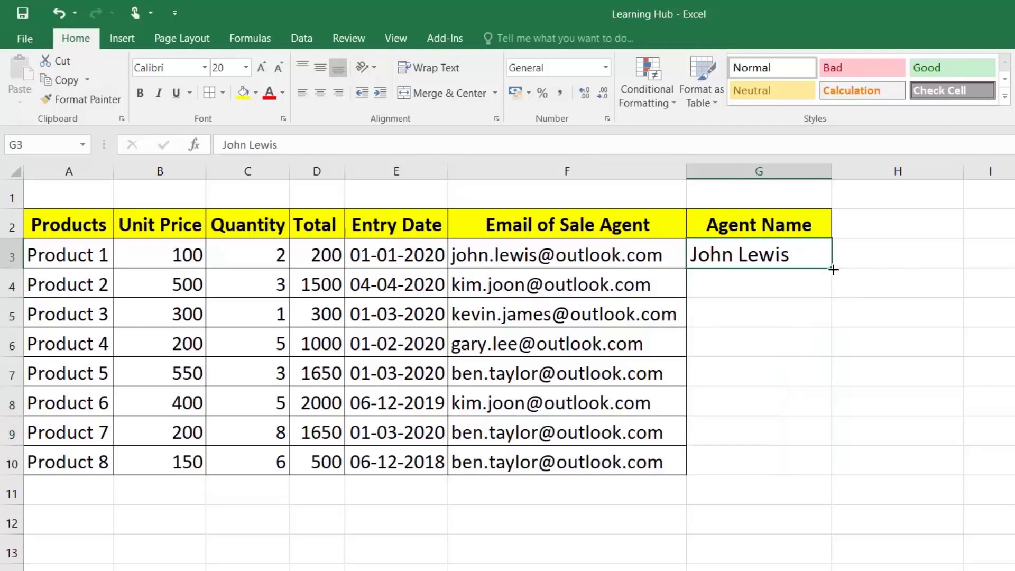
left_click_drag(833, 270, 832, 475)
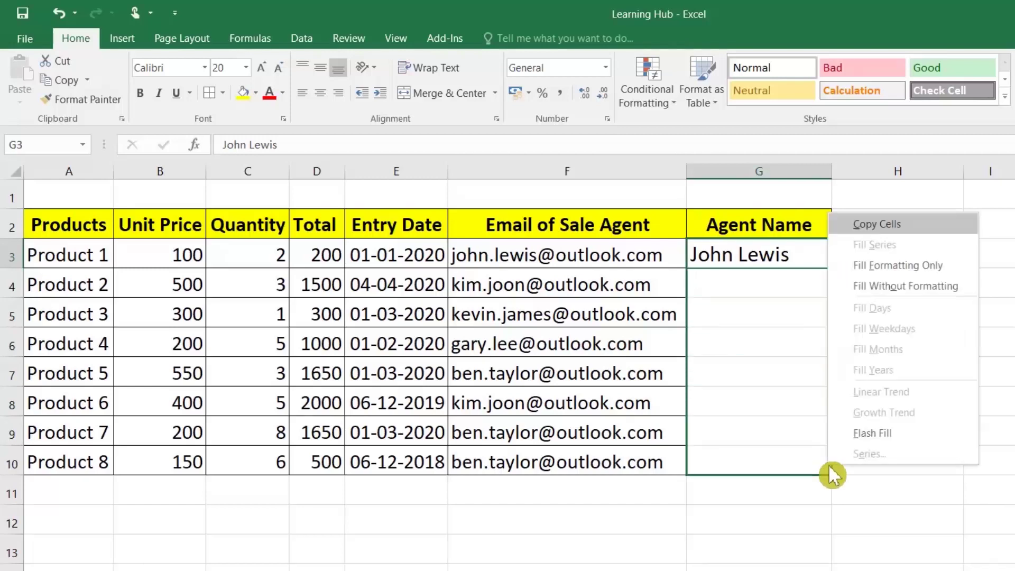
left_click(892, 441)
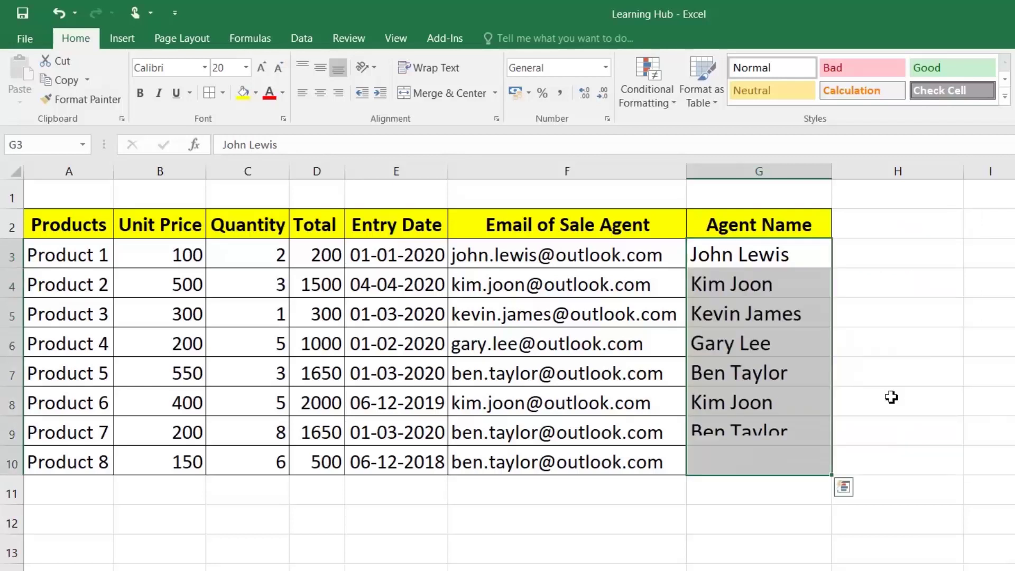
- Enter "Product 1 100" in H3 to combine product and unit price, and Flash Fill the pattern down column H
left_click(877, 264)
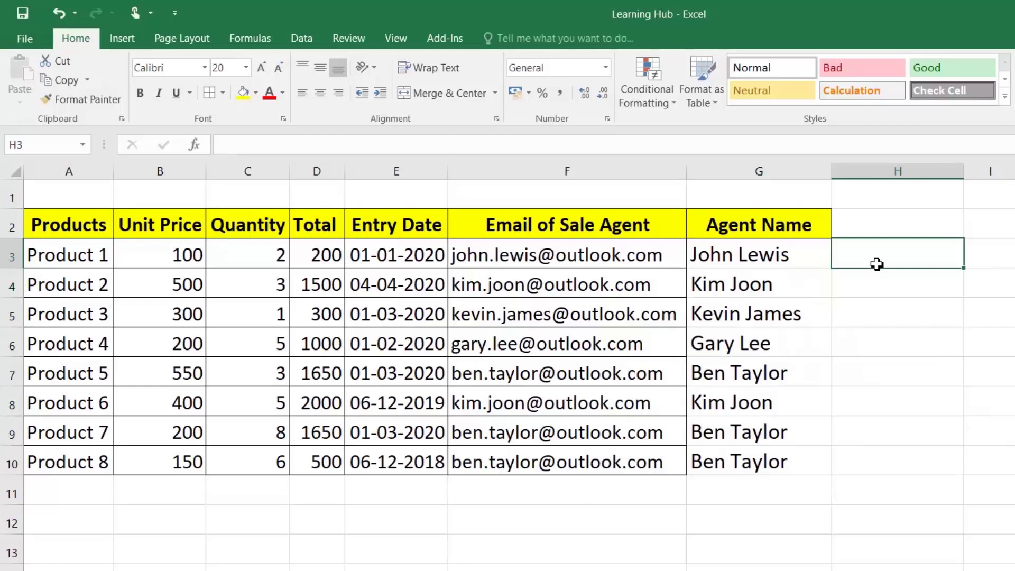
left_click(56, 246)
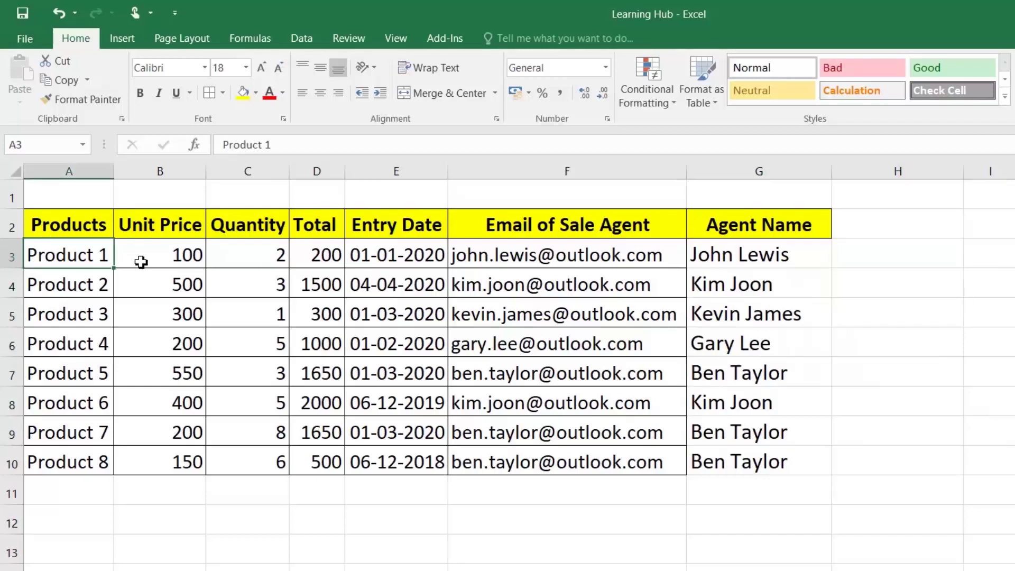
left_click(180, 259)
left_click(888, 256)
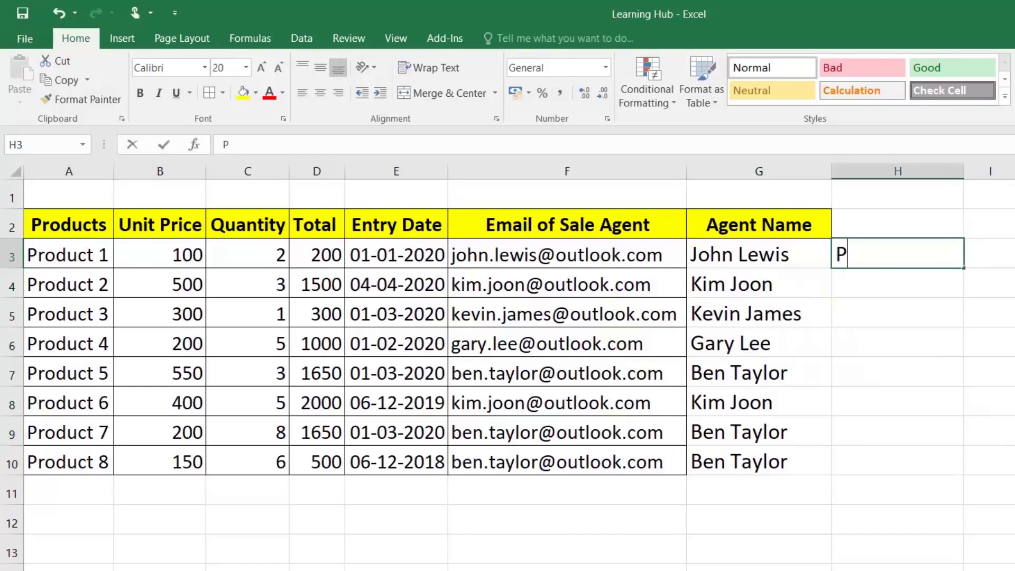
type("Product 1 100")
key("Return")
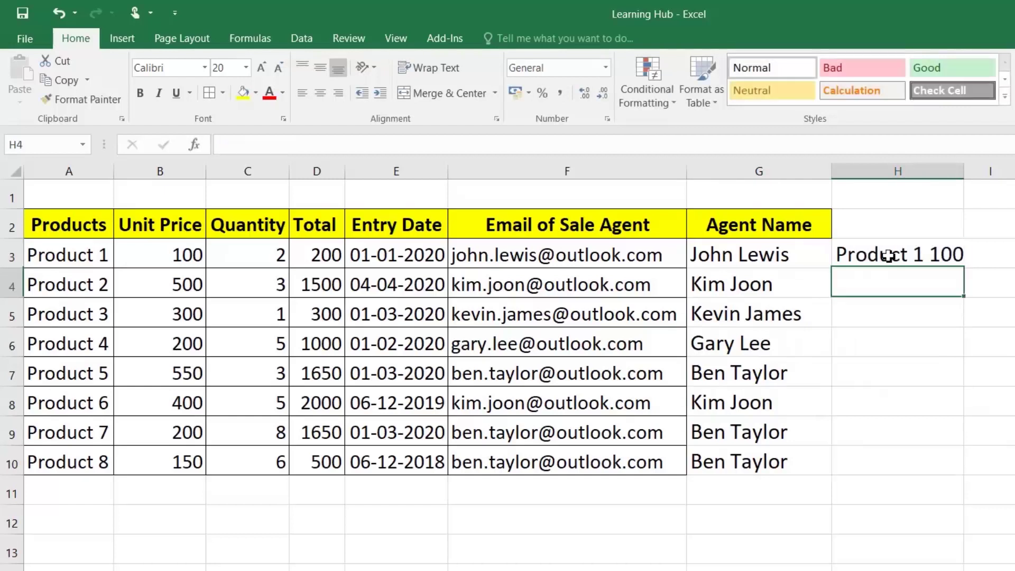
key("ctrl+e")
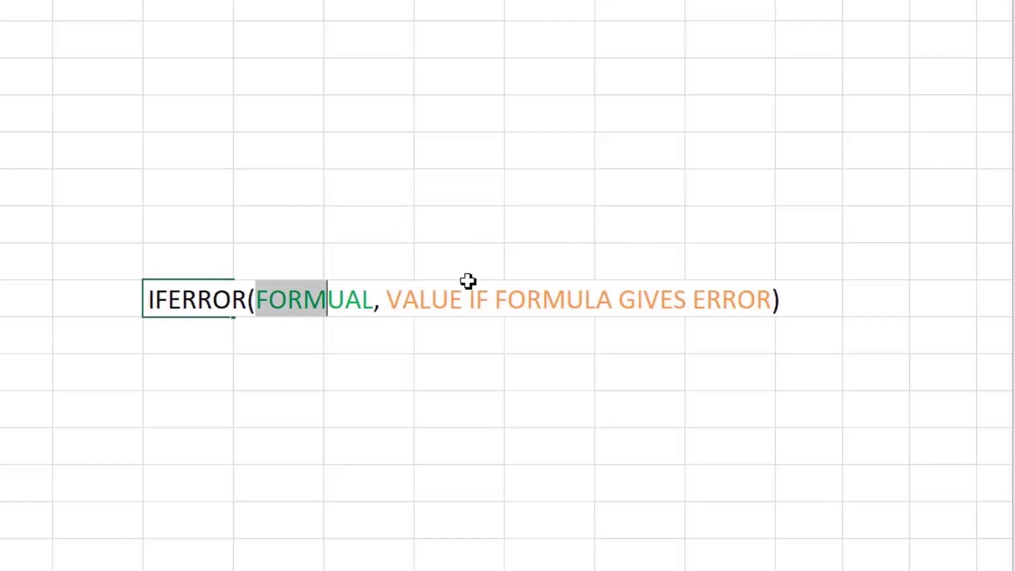
- Highlight the "VALUE IF FORMULA GIVES ERROR" argument in the IFERROR syntax text in G9
left_click(388, 300)
left_click_drag(402, 300, 780, 299)
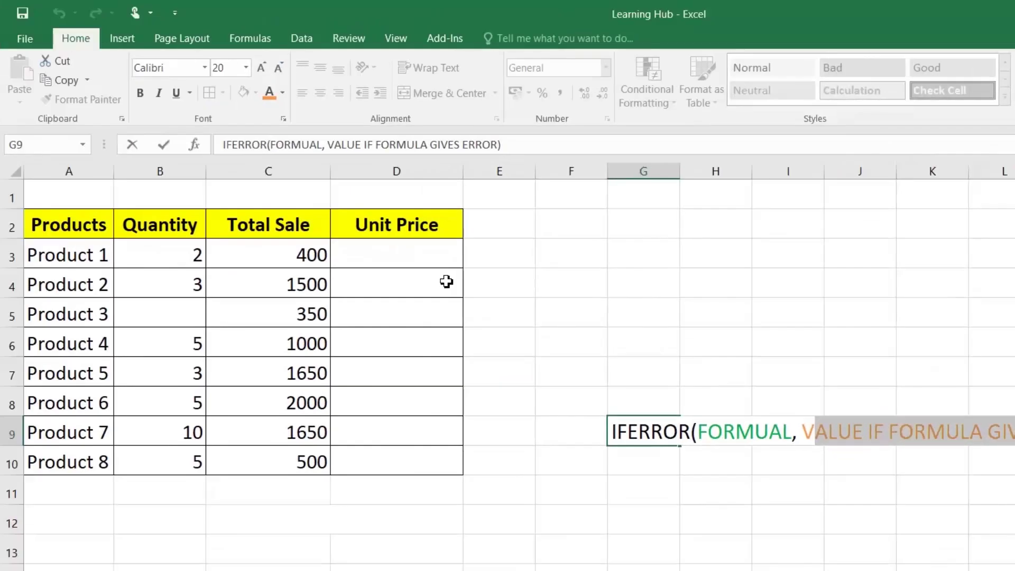
- Calculate the unit price in D3 with =C3/B3 and fill the formula down to D10
left_click(444, 252)
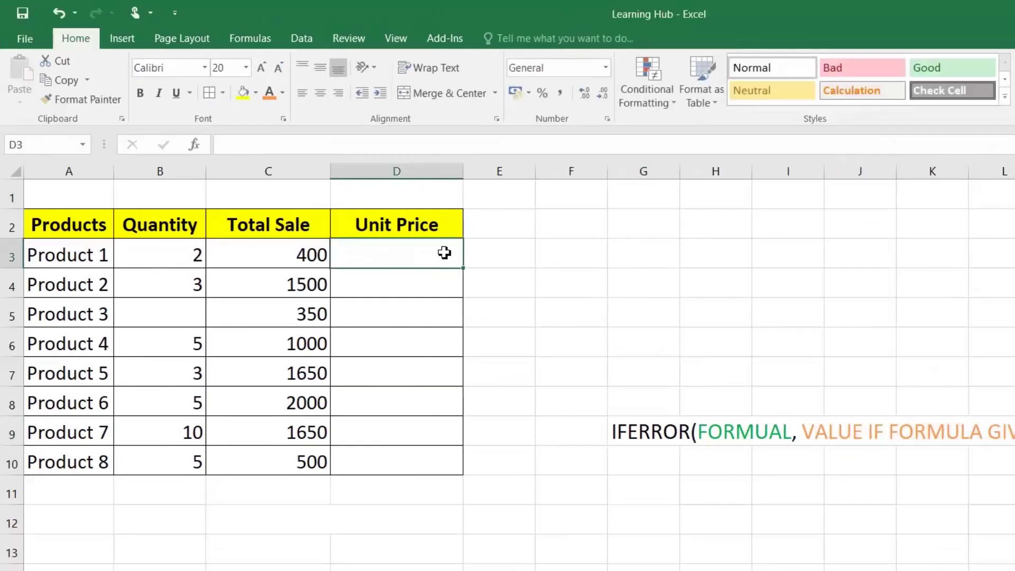
type("=")
key("Left")
type("/")
key("Left")
key("Left")
key("Return")
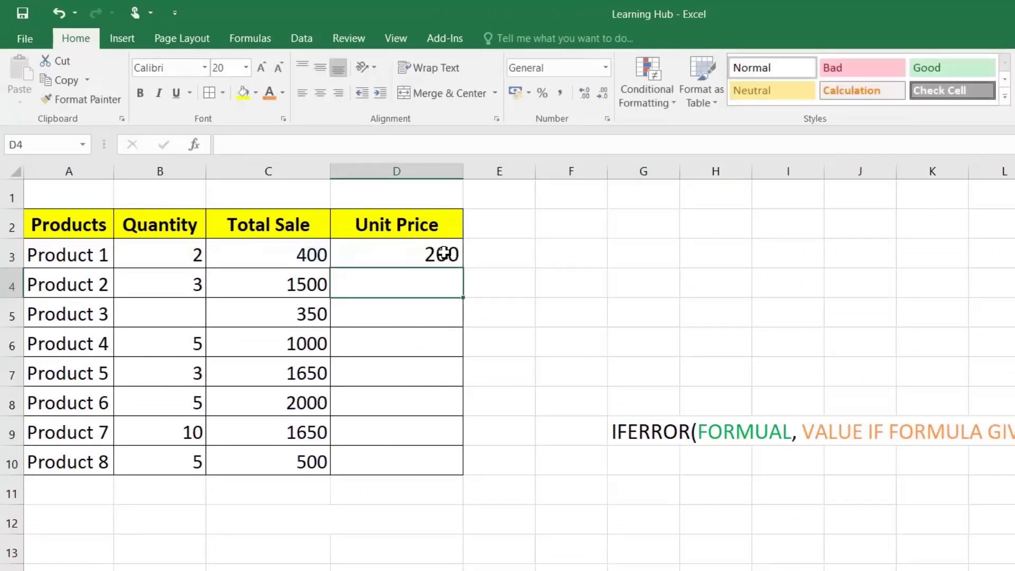
left_click(444, 252)
left_click_drag(463, 267, 467, 463)
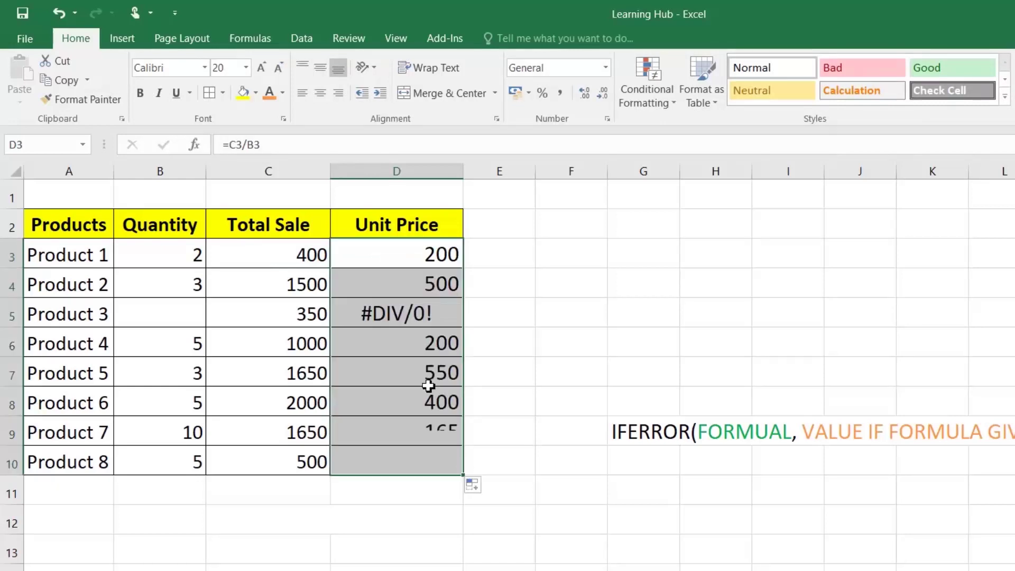
left_click(412, 312)
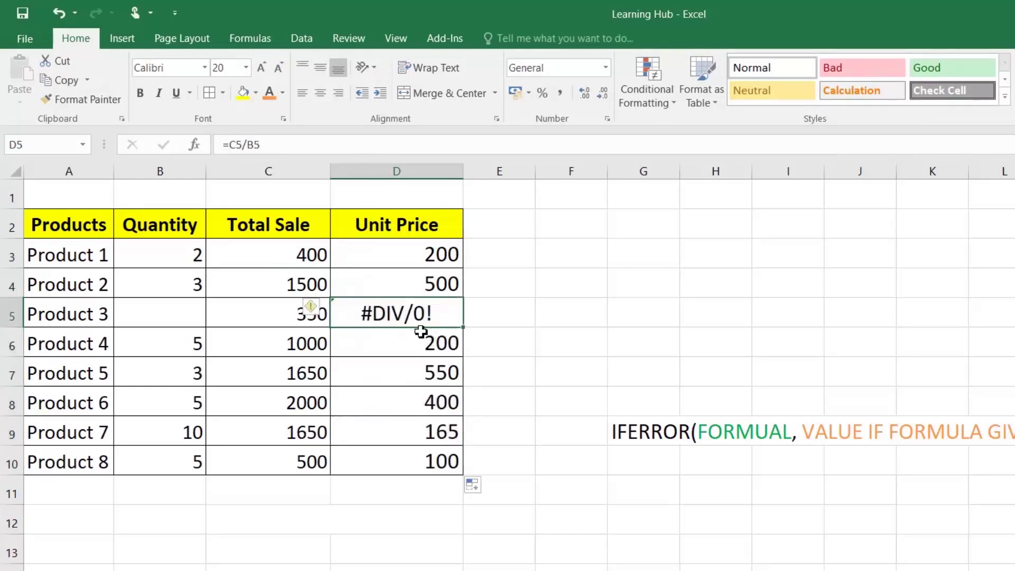
- Wrap the C3/B3 division in the D3 unit price formula in an IFERROR function
double_click(422, 256)
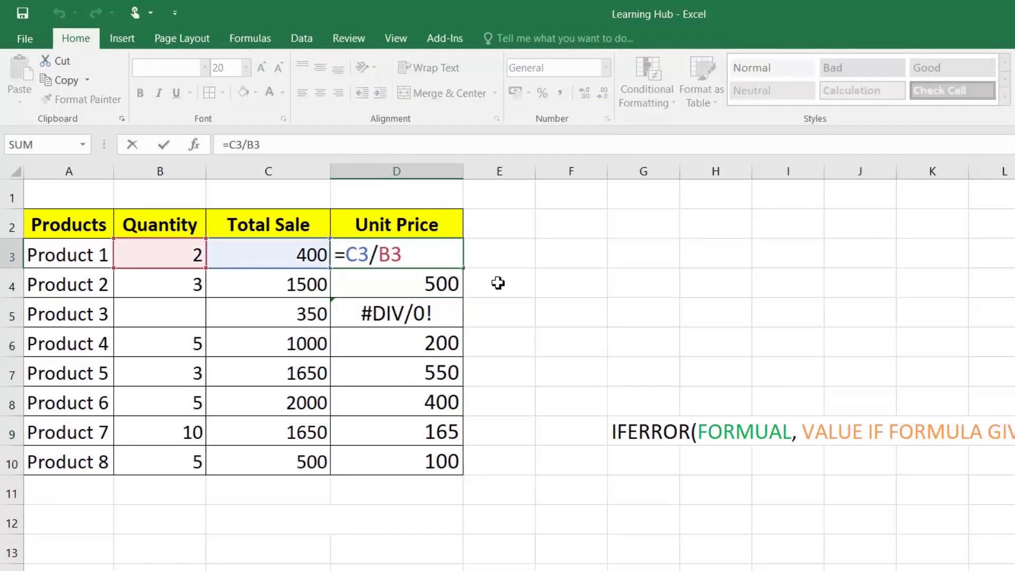
type("IF")
key("Down")
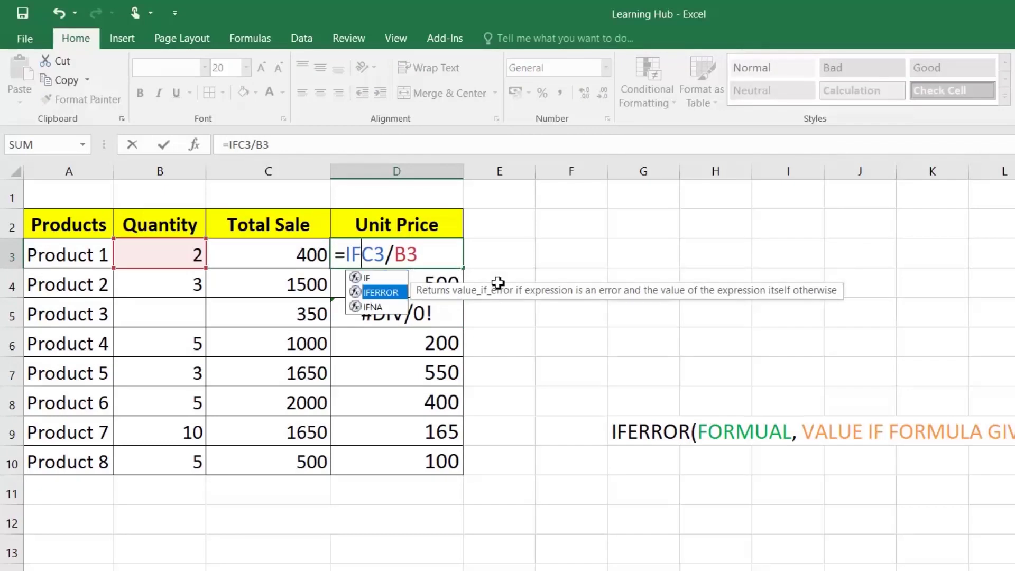
type("ERROR")
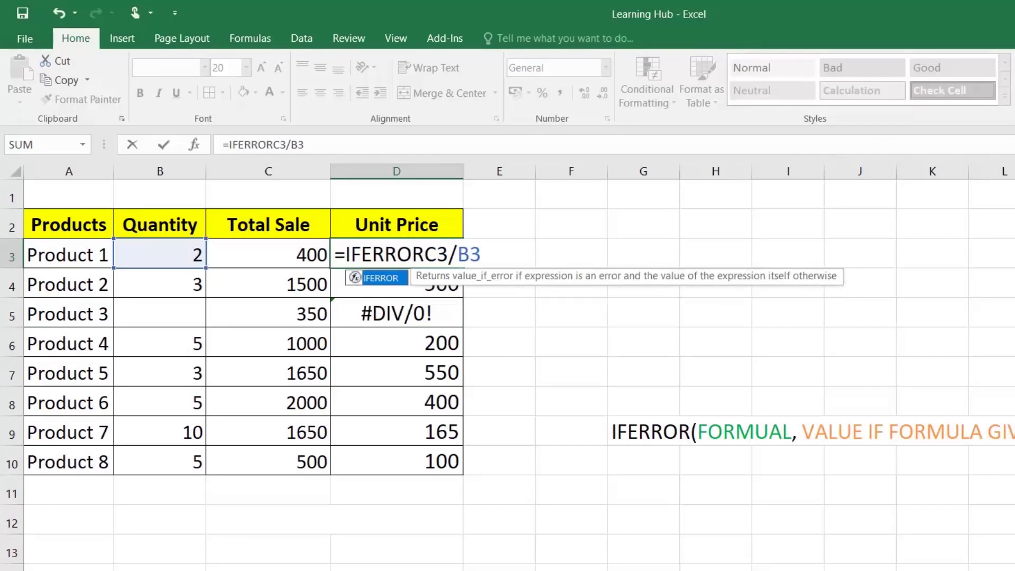
type("(")
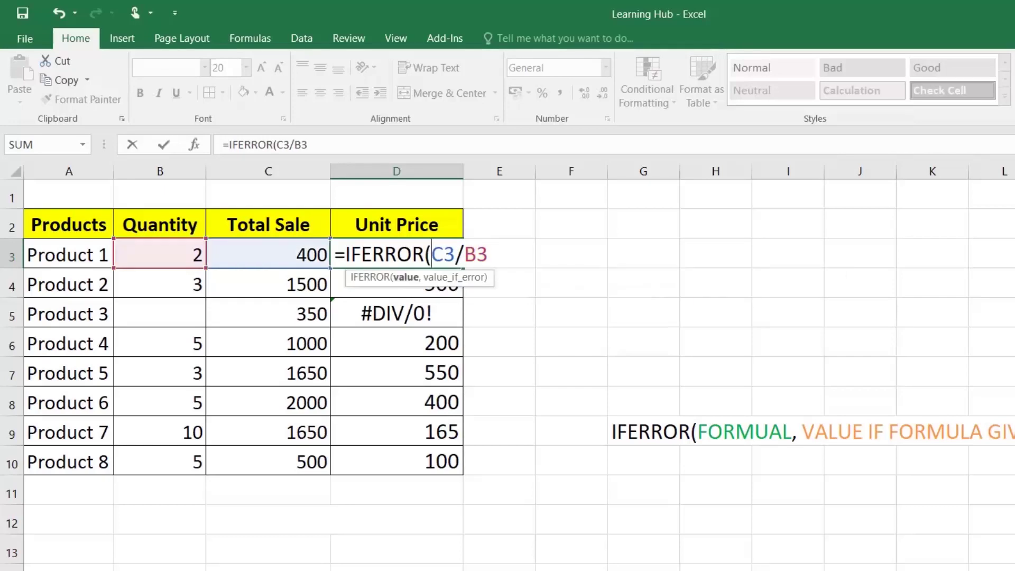
key("shift+Right")
key("shift+Right")
key("shift+Right")
key("shift+Right")
key("shift+Right")
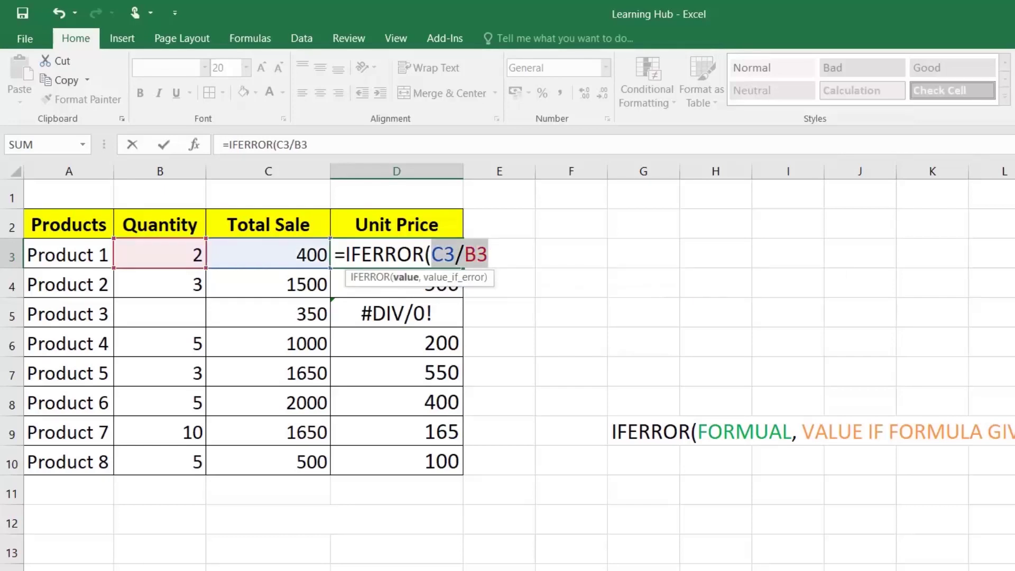
- Set the IFERROR fallback in D3 to the text "Quantity Missing" and complete the formula
key("End")
type(",")
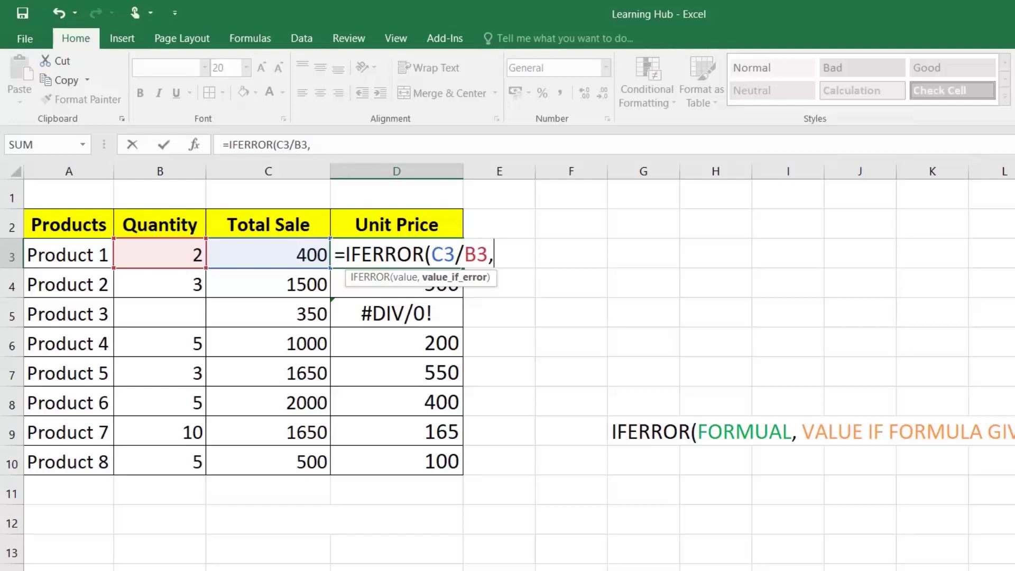
type("\"q")
key("BackSpace")
type("Quantity ")
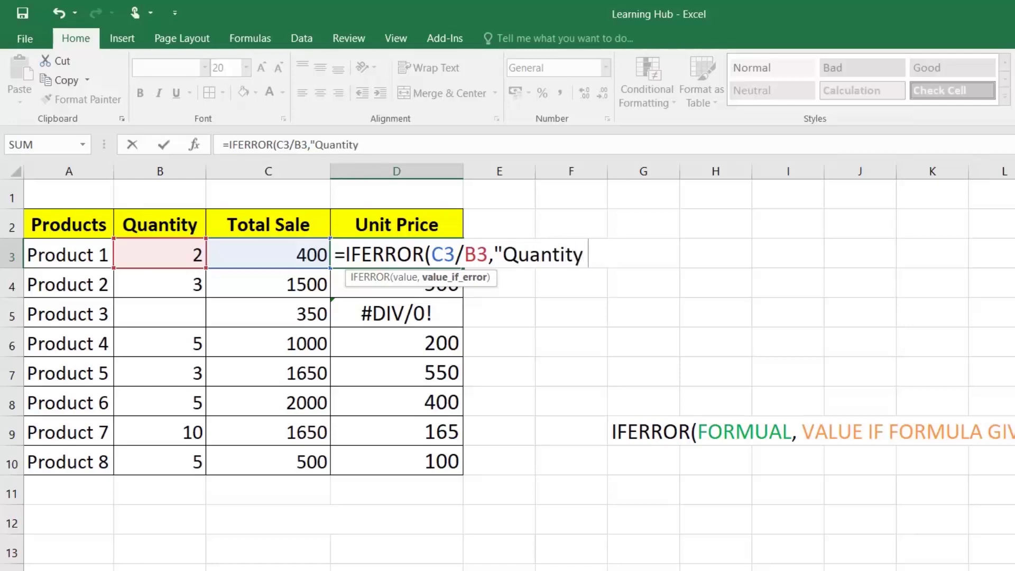
type("Missing\")")
key("Return")
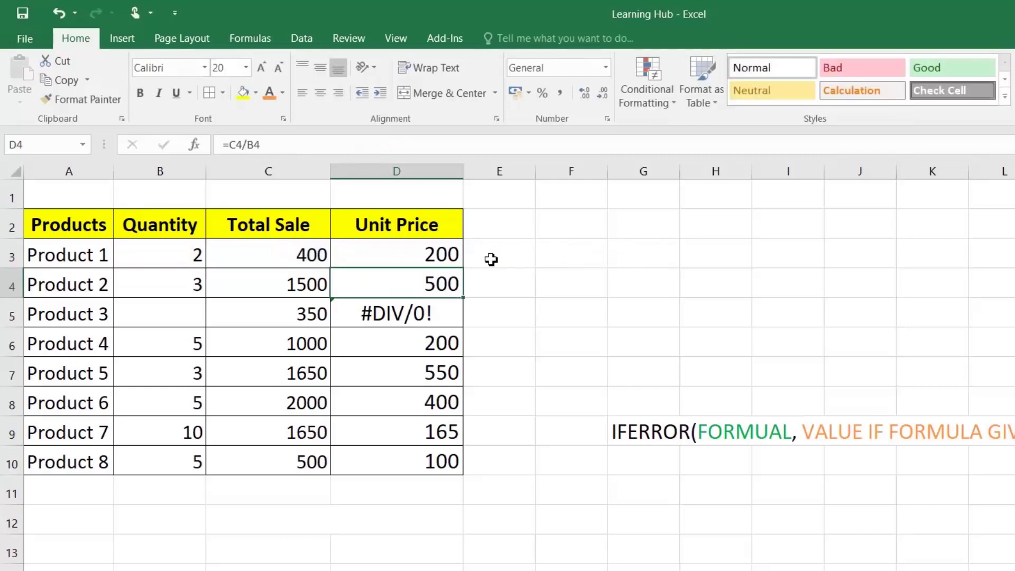
- Fill the D3 IFERROR formula down to D10 and autofit the width of column D
left_click(460, 255)
double_click(463, 268)
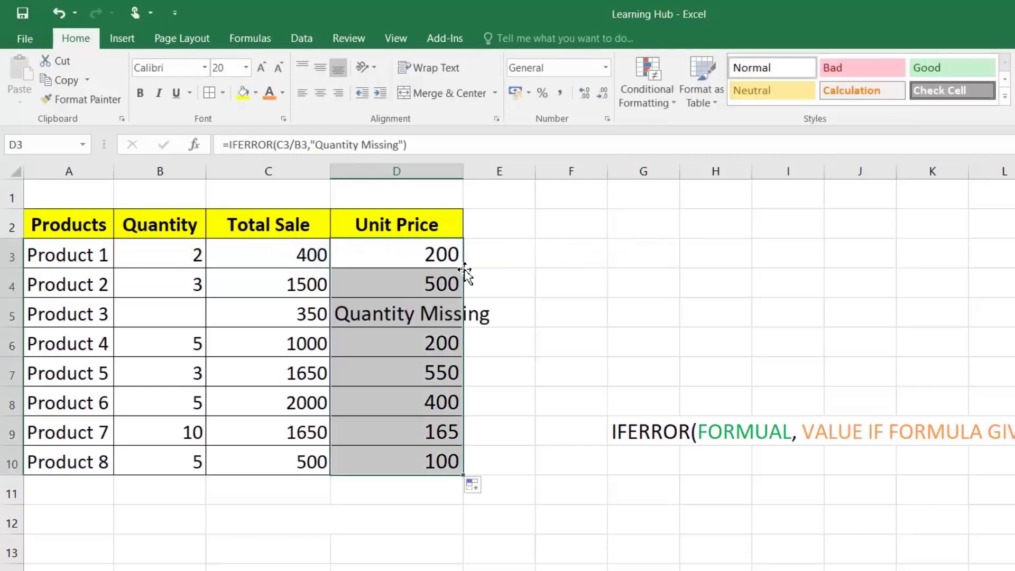
double_click(463, 171)
left_click(439, 316)
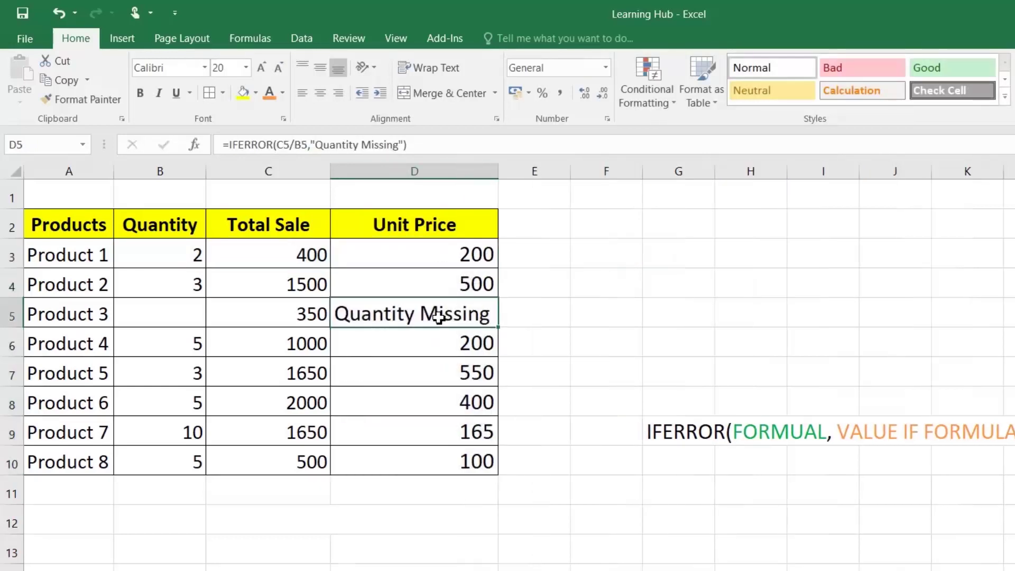
- Test the Product 3 unit price by entering 1 as its quantity in B5 and clearing it again
left_click(197, 305)
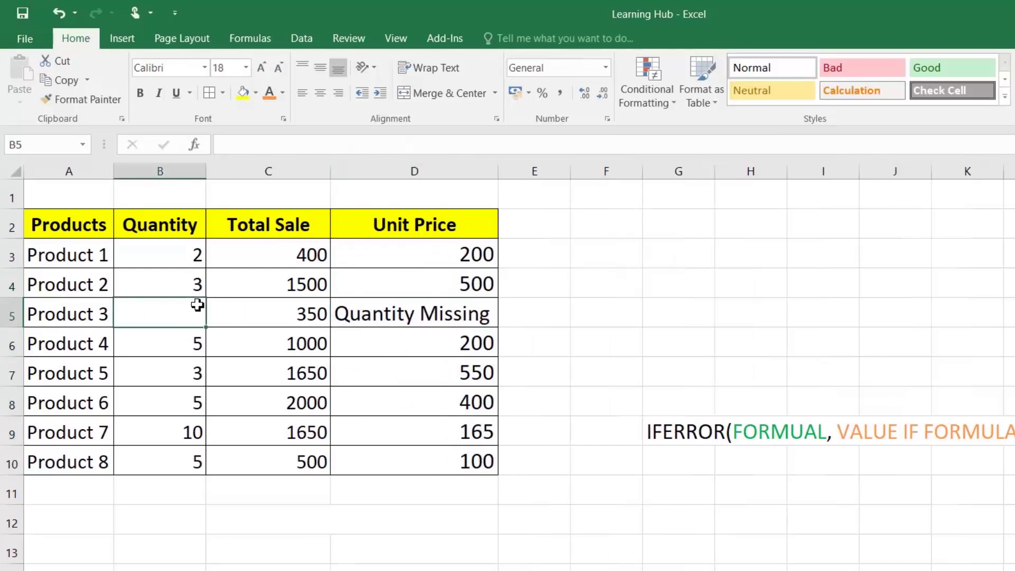
type("1")
key("Return")
left_click(197, 305)
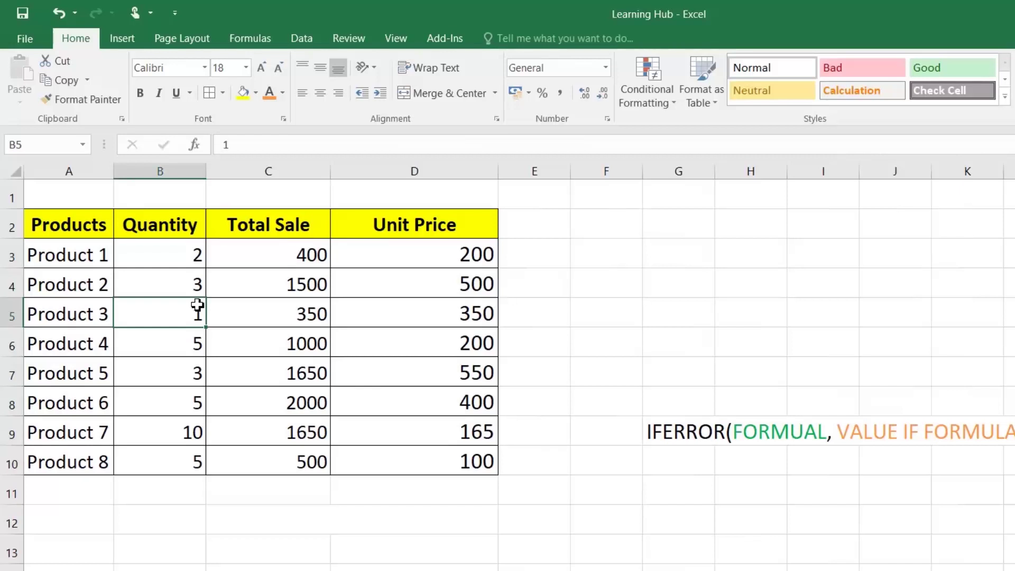
key("Delete")
- Clear the Product 1 quantity in B3 to test the formula and undo the deletion
key("Up")
key("Up")
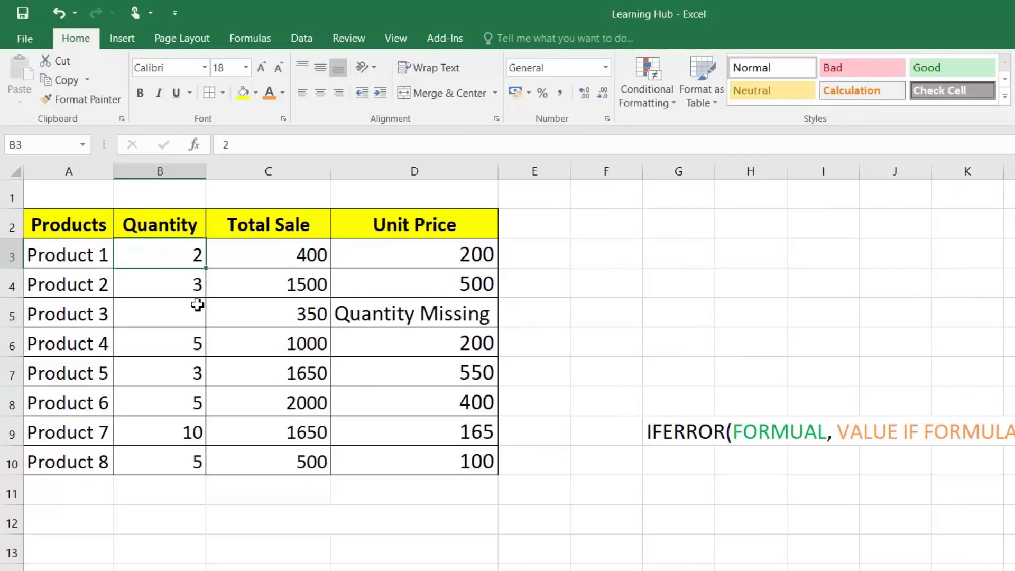
key("Delete")
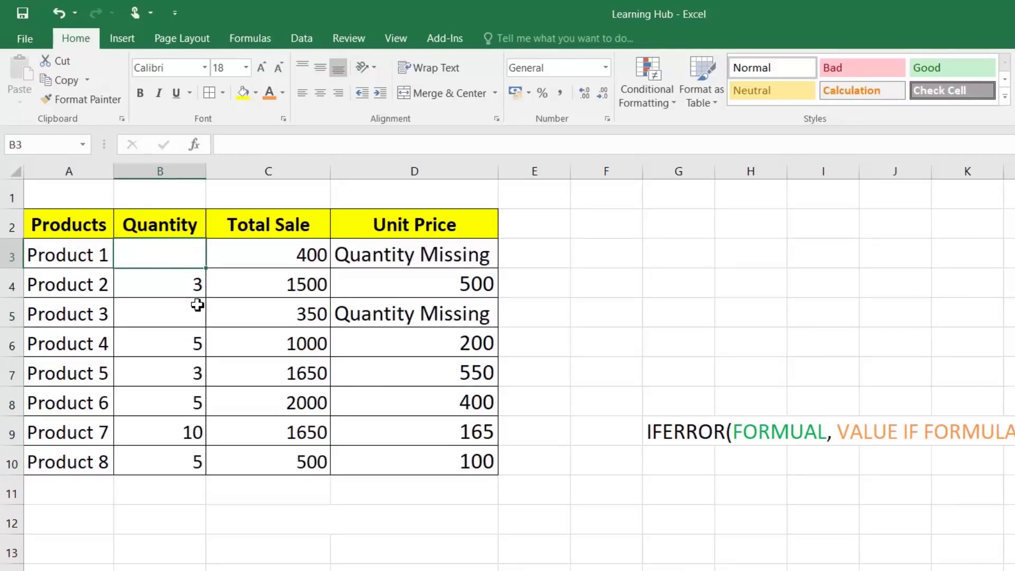
key("ctrl+z")
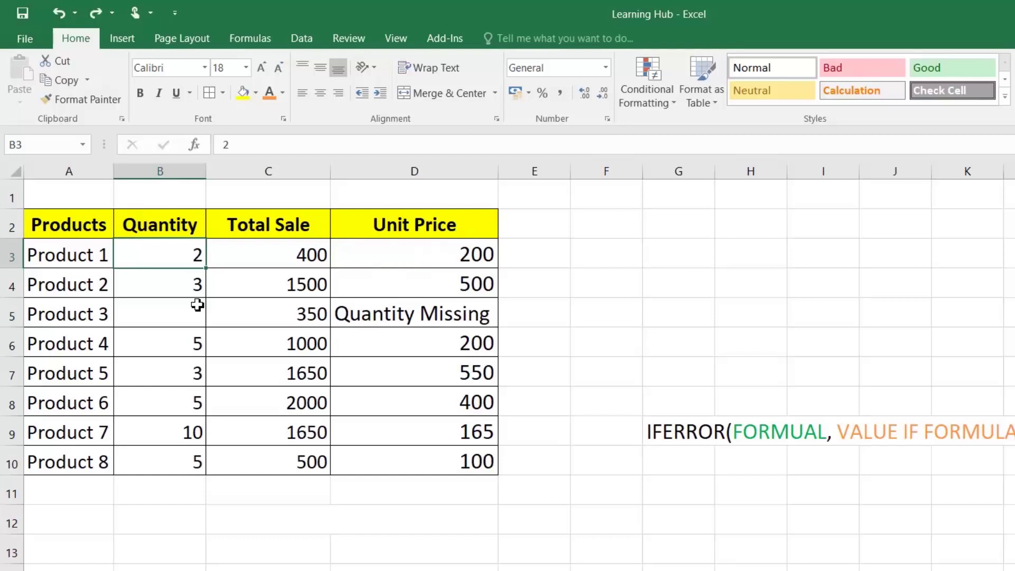
- Replace the "Quantity Missing" fallback in the D3 formula with 0 and fill the formula down to D10
left_click(453, 258)
double_click(453, 257)
left_click_drag(494, 255, 668, 255)
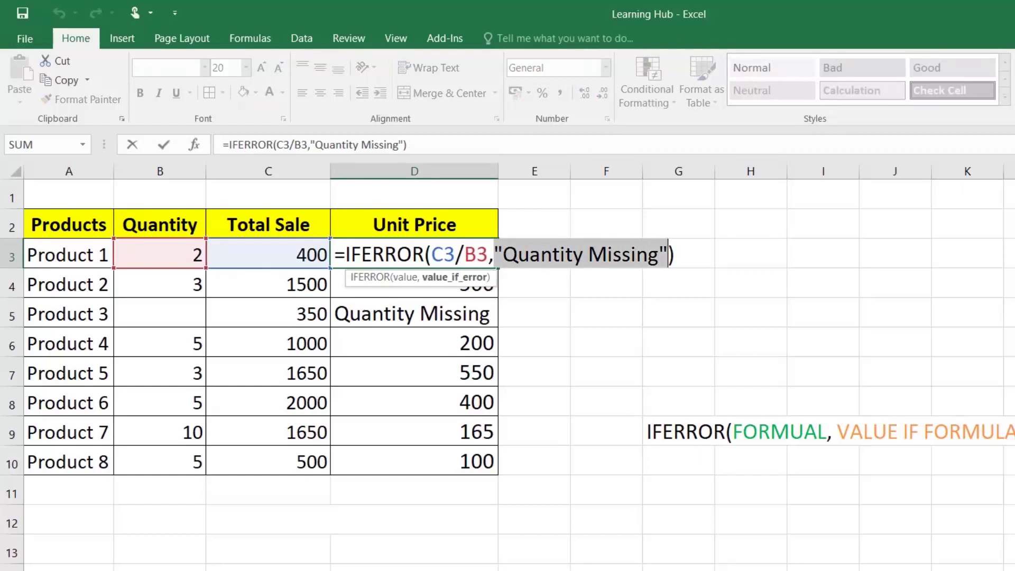
type("0")
key("Return")
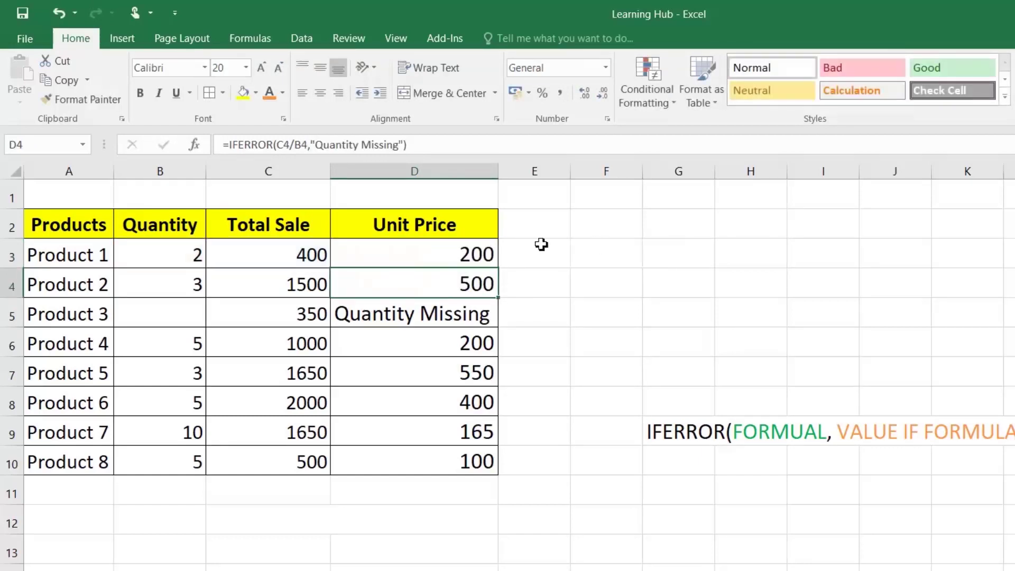
left_click(452, 246)
double_click(498, 269)
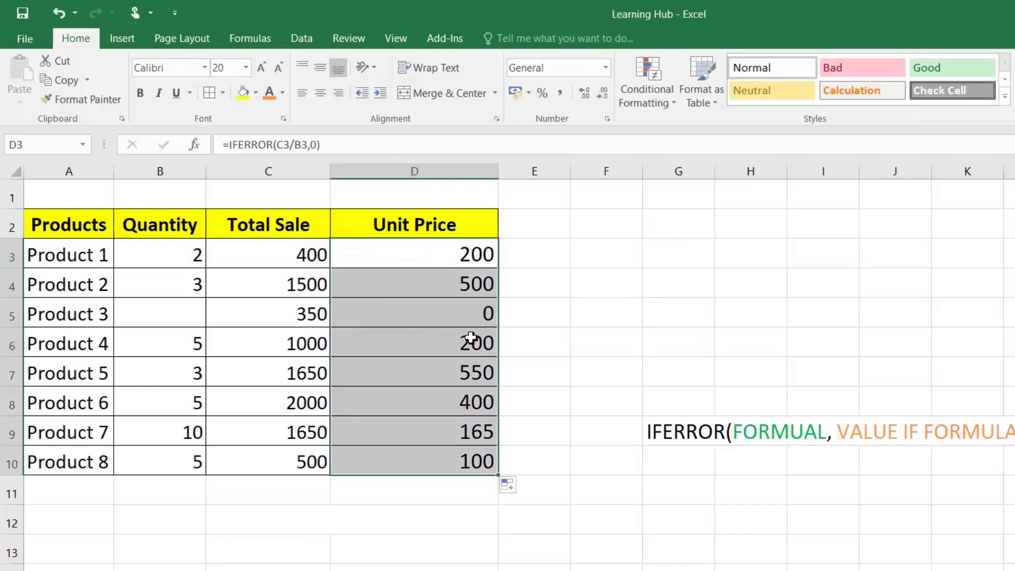
left_click(455, 324)
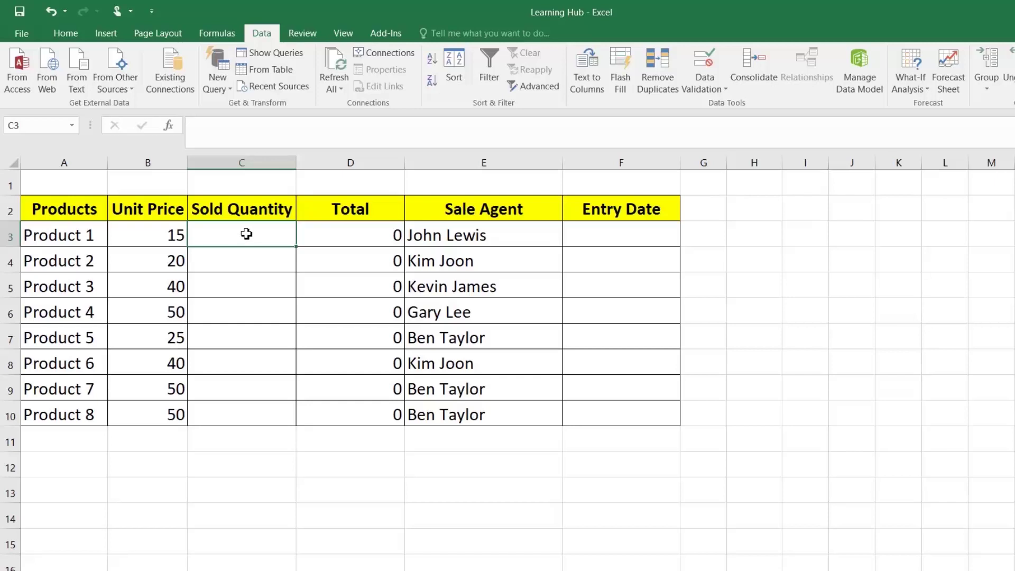
- Enter the sample text "dddd" as the sold quantity in C3 and "dfsdfs" as the entry date in F3 and F6
left_click(630, 244)
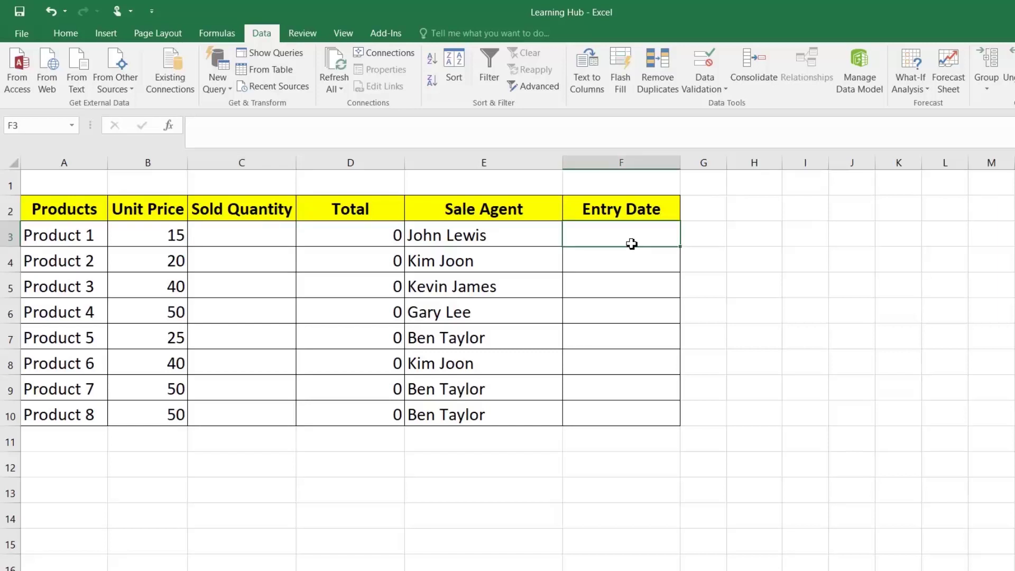
left_click(276, 238)
type("dddd")
left_click(281, 276)
left_click(587, 233)
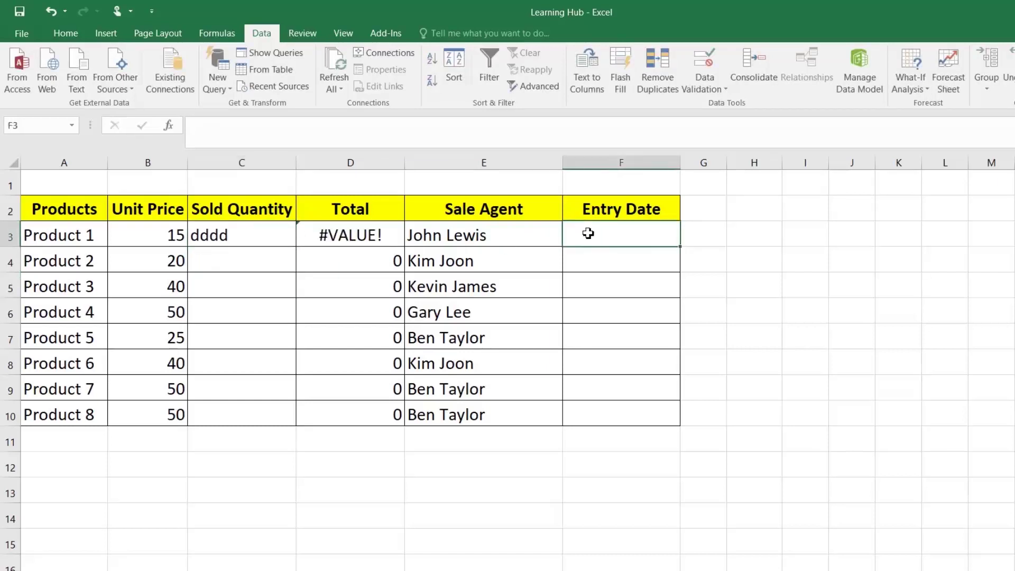
type("dfsdfs")
key("Return")
left_click(624, 313)
type("d")
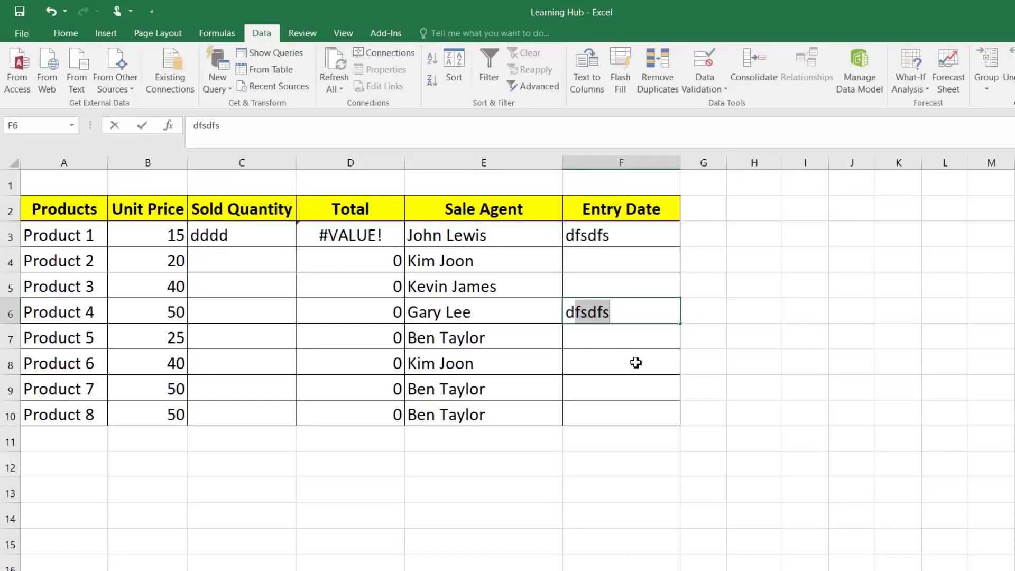
key("Return")
- Clear the sample text from the entry dates F3:F6 and the sold quantity in C3
left_click_drag(595, 238, 595, 313)
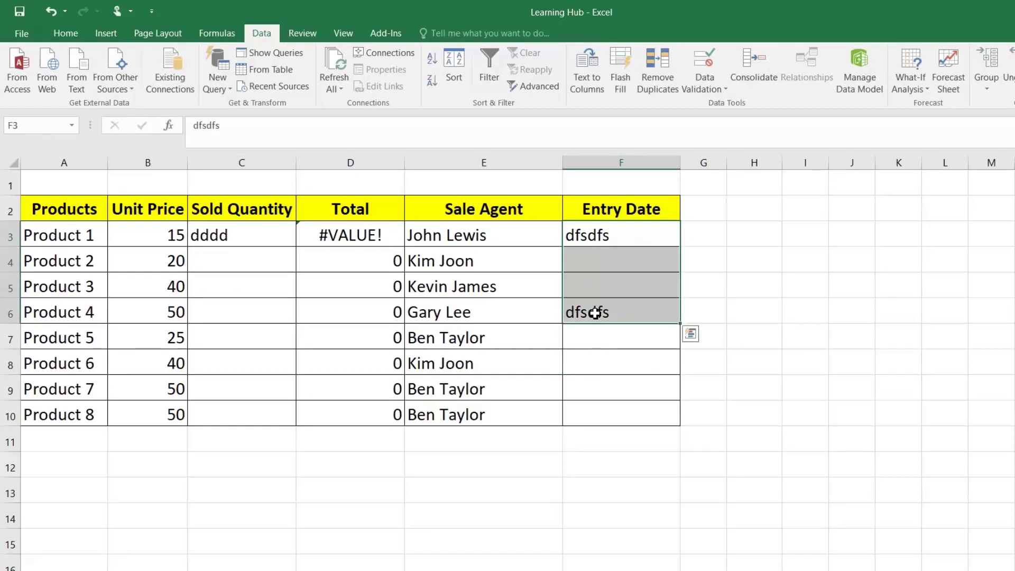
key("Delete")
left_click(250, 252)
left_click(247, 233)
key("Delete")
left_click_drag(246, 233, 262, 232)
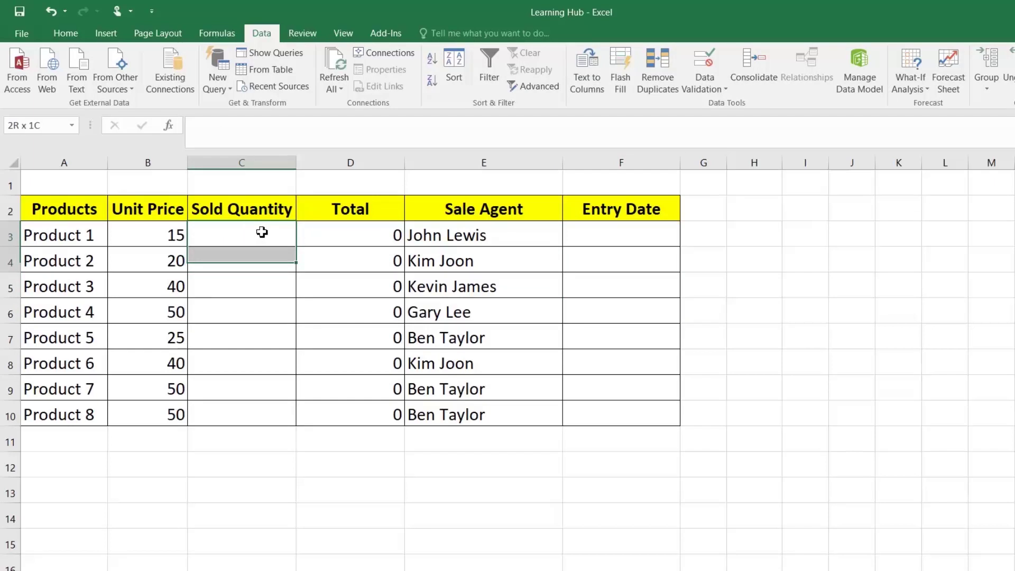
left_click_drag(262, 232, 263, 384)
left_click_drag(597, 247, 601, 385)
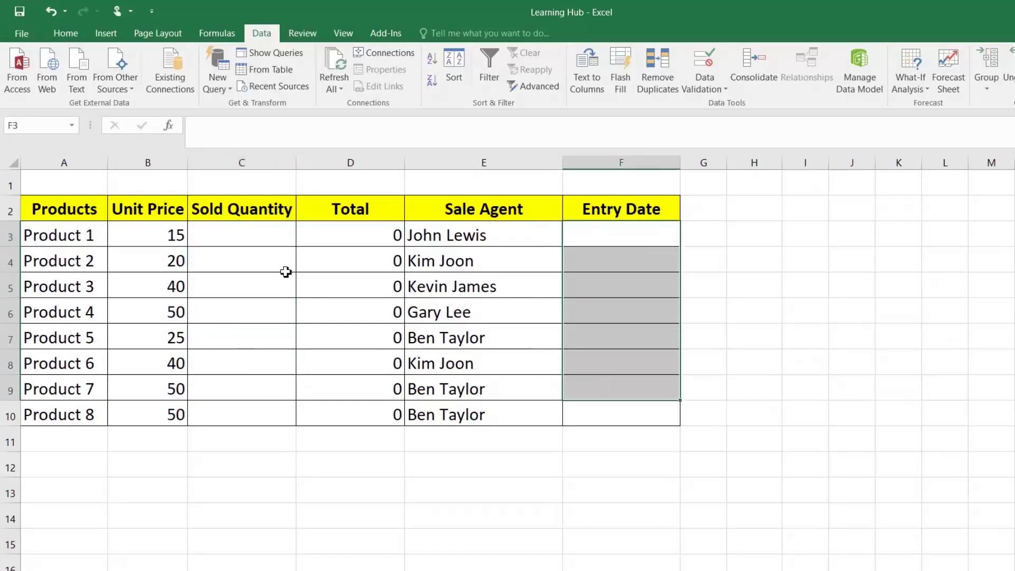
- Open the data validation settings for the sold quantity cell C3 and allow only whole numbers
left_click(226, 240)
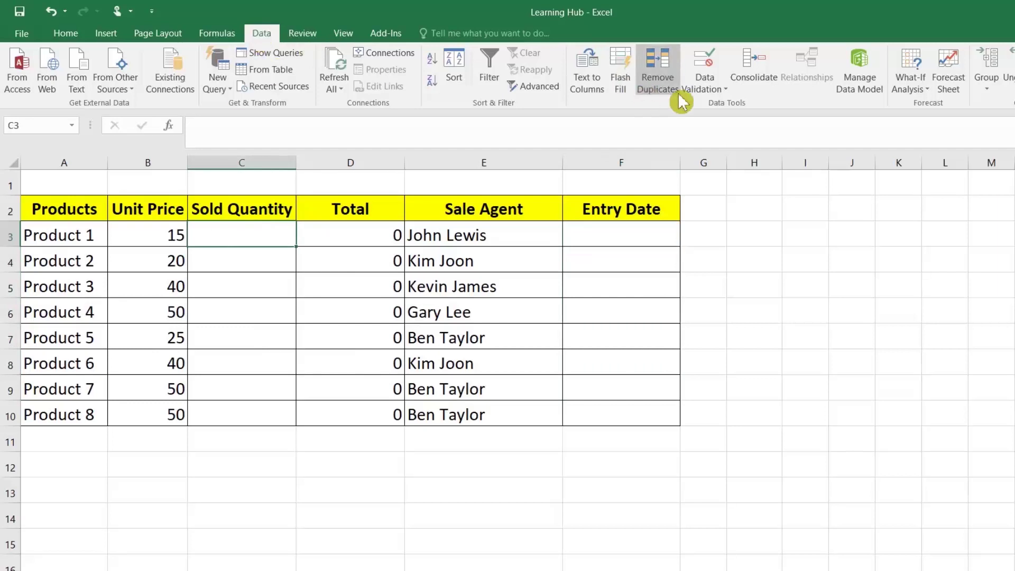
left_click(718, 90)
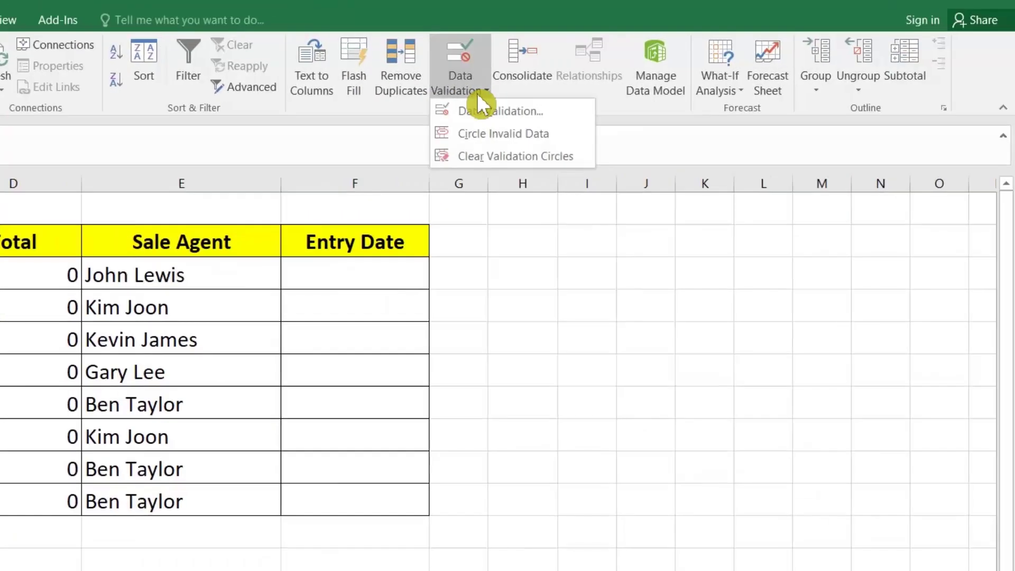
left_click(480, 109)
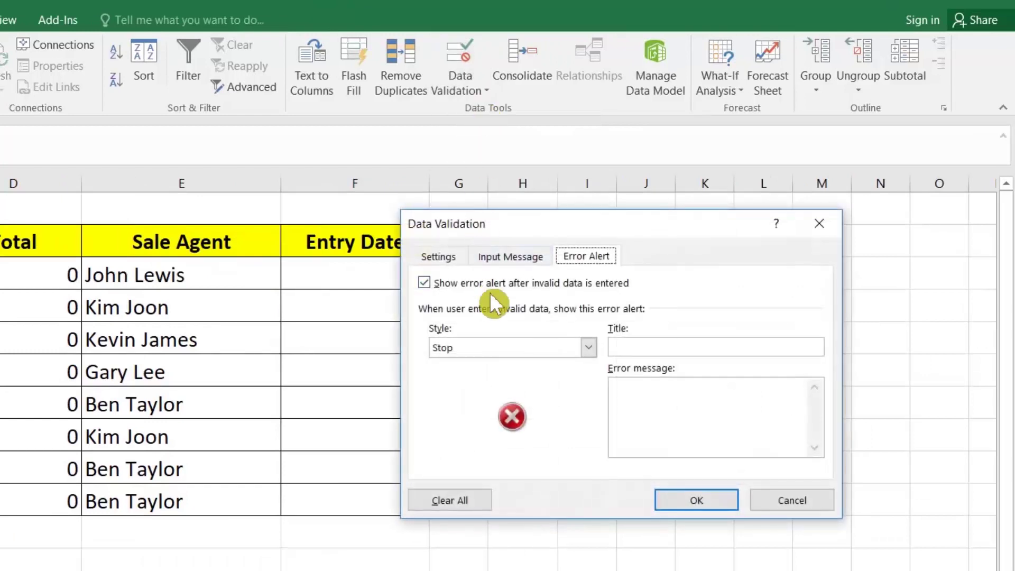
left_click(442, 259)
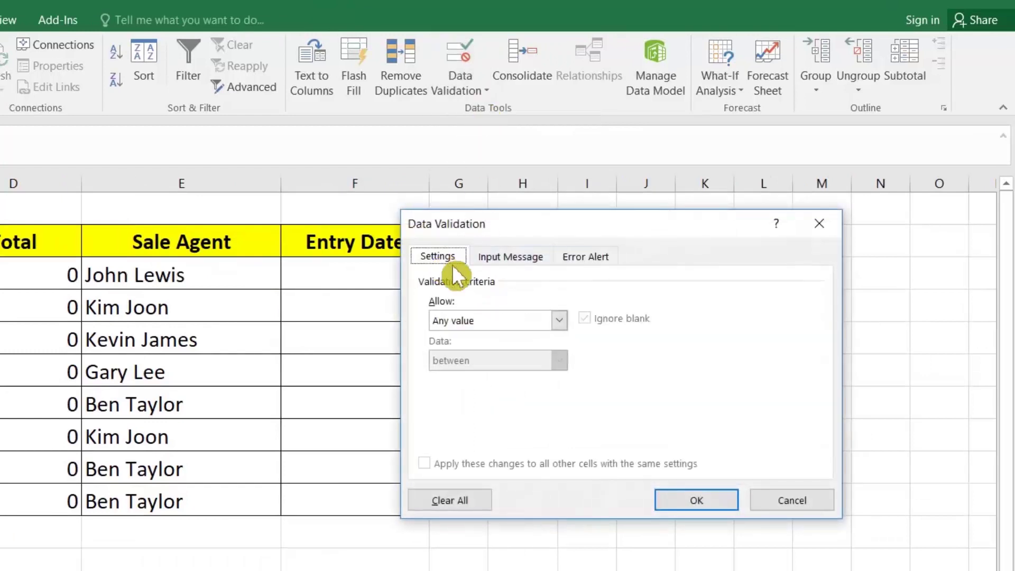
left_click(485, 319)
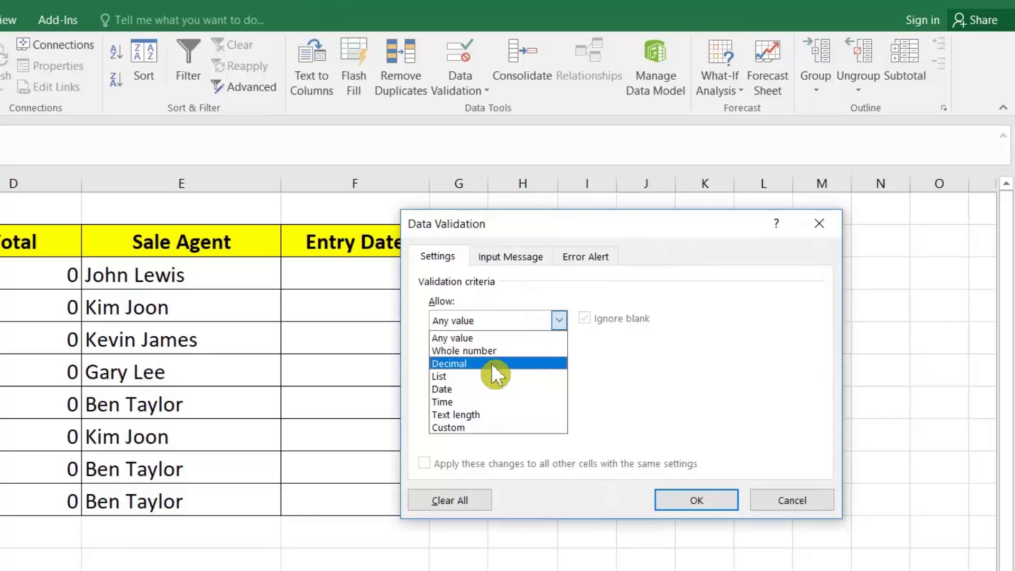
left_click(496, 350)
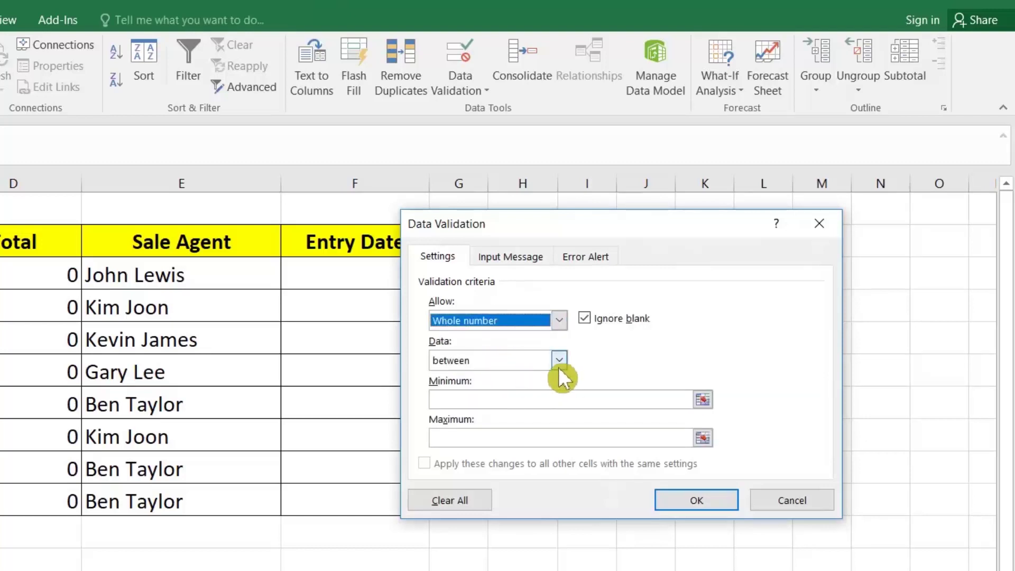
- Limit C3 to values between 0 and 1000 with Ignore blank turned off, and copy the validation down to C10
left_click(517, 399)
left_click(586, 319)
left_click(504, 399)
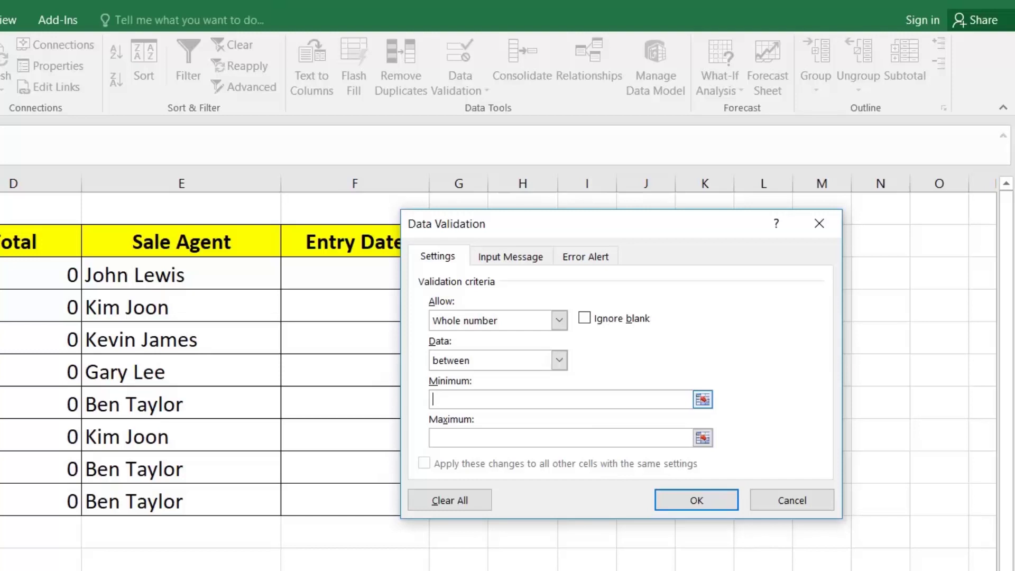
type("0")
type("1000")
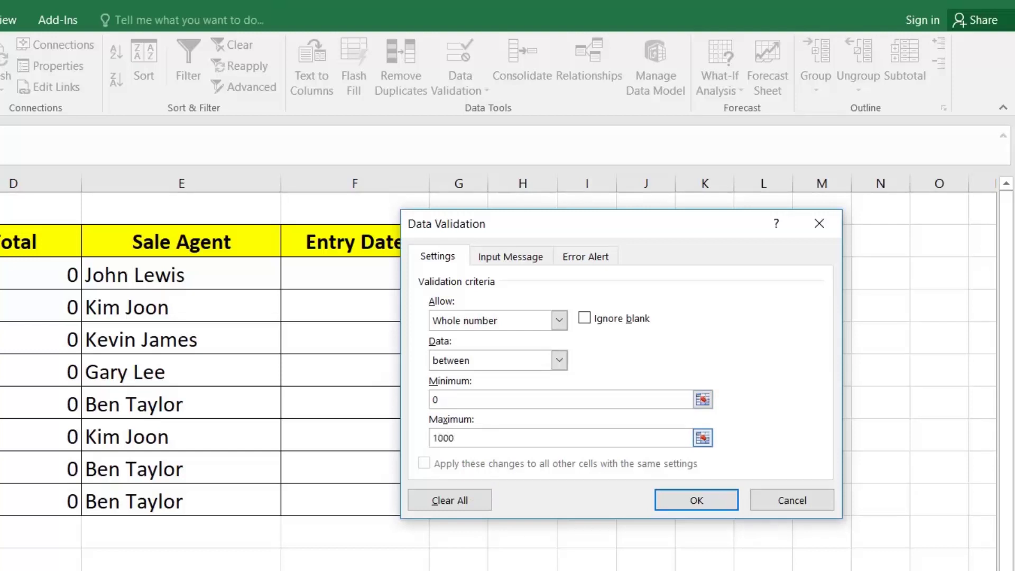
left_click(676, 503)
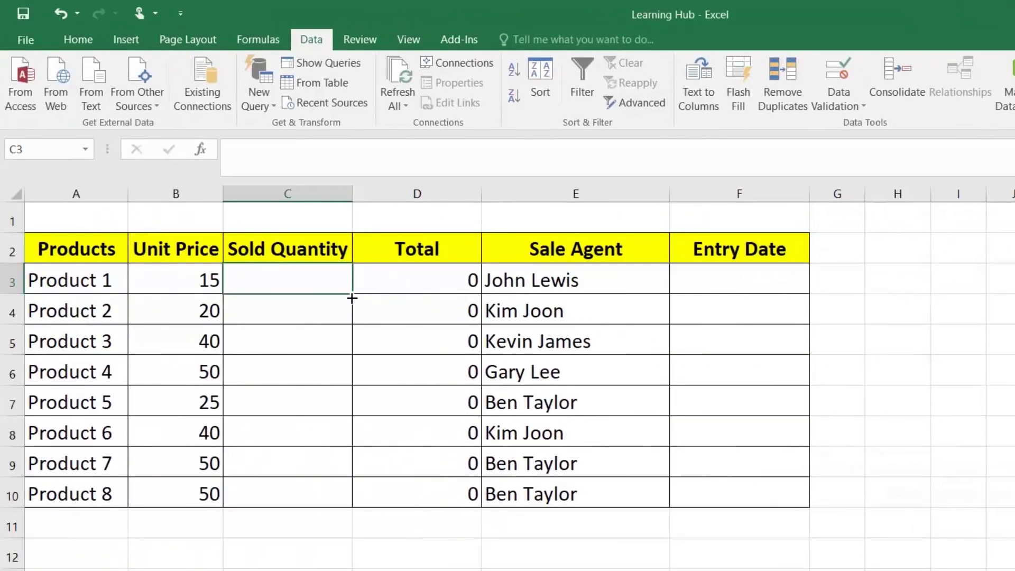
left_click_drag(353, 304, 333, 494)
- Open the data validation settings for the entry date cell F3 and allow only dates
left_click(738, 278)
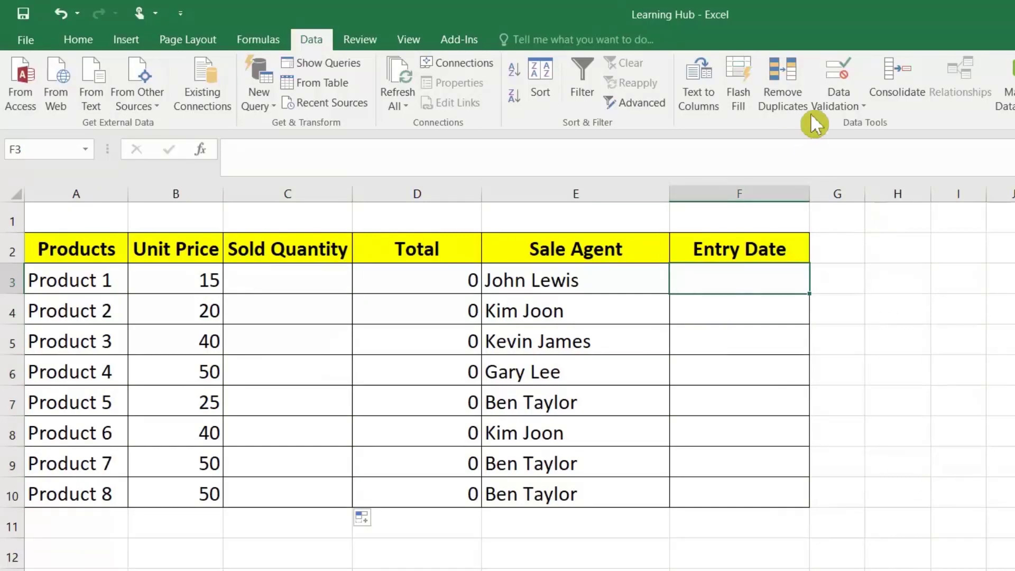
left_click(844, 108)
left_click(848, 127)
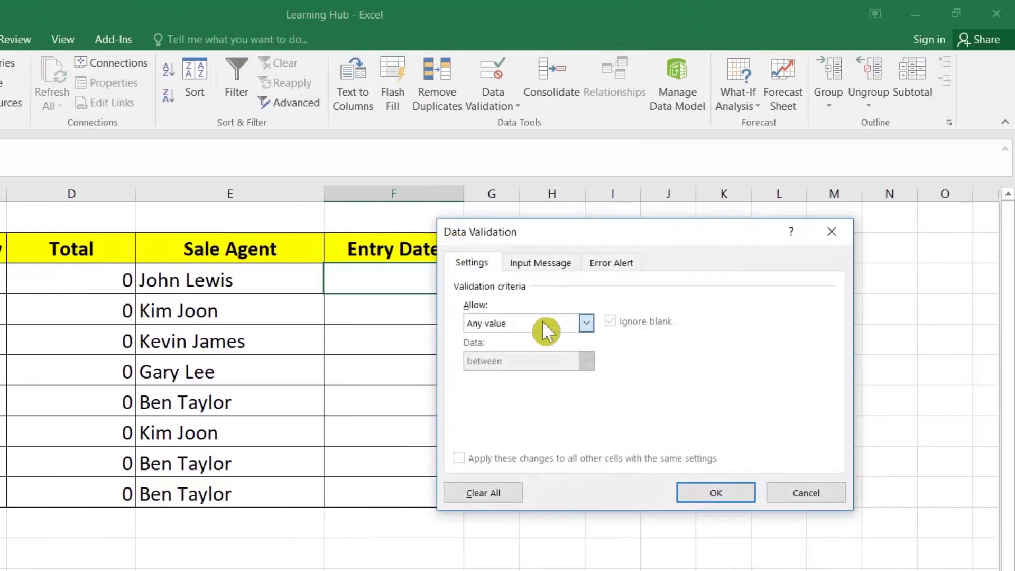
left_click(543, 322)
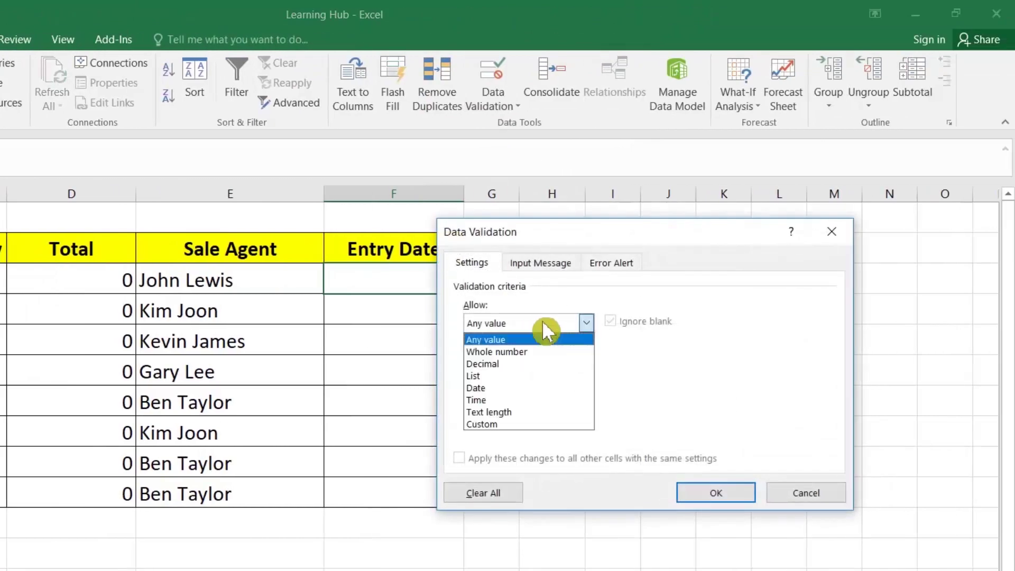
left_click(521, 386)
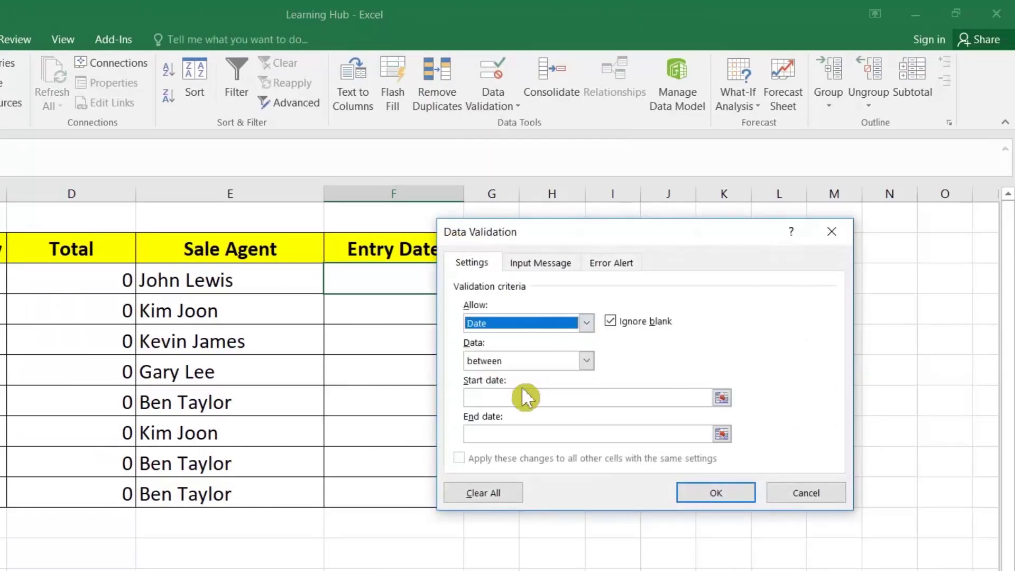
- Limit F3 to dates between 01-01-2020 and 31-12-2020, and copy the validation down to F10
left_click(528, 398)
type("01-01-2020")
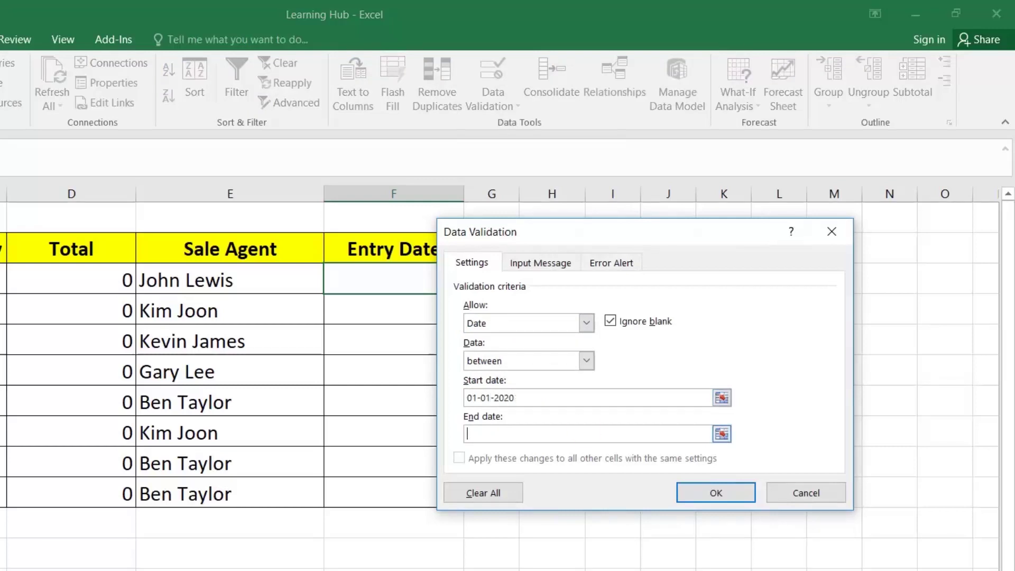
type("31-12-2020")
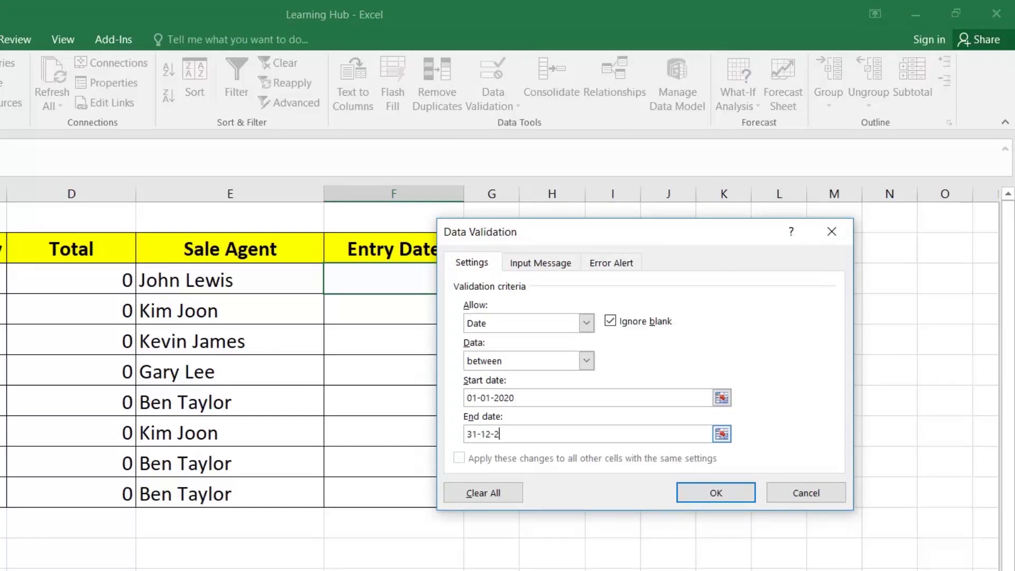
left_click(713, 492)
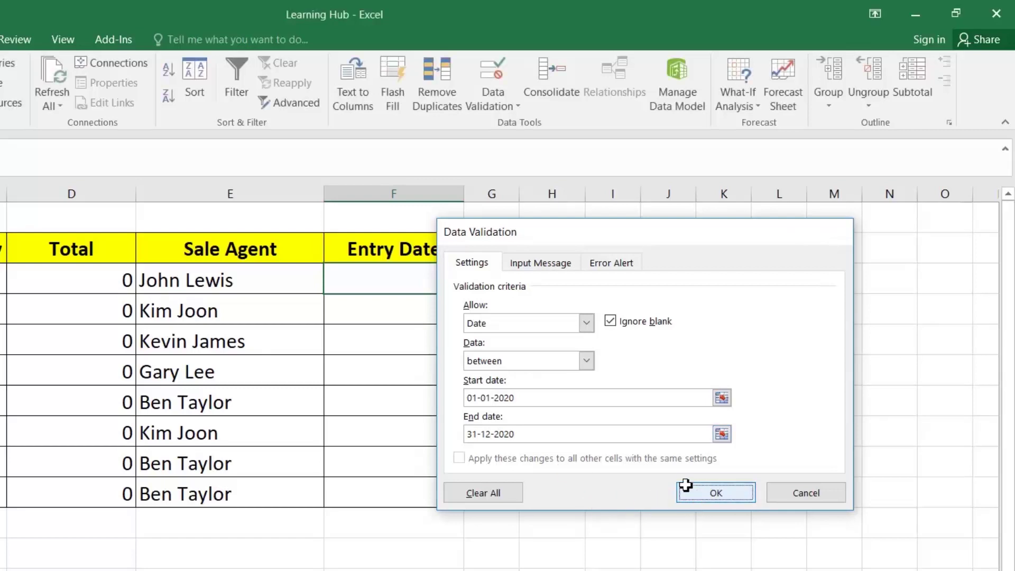
left_click_drag(754, 274, 753, 459)
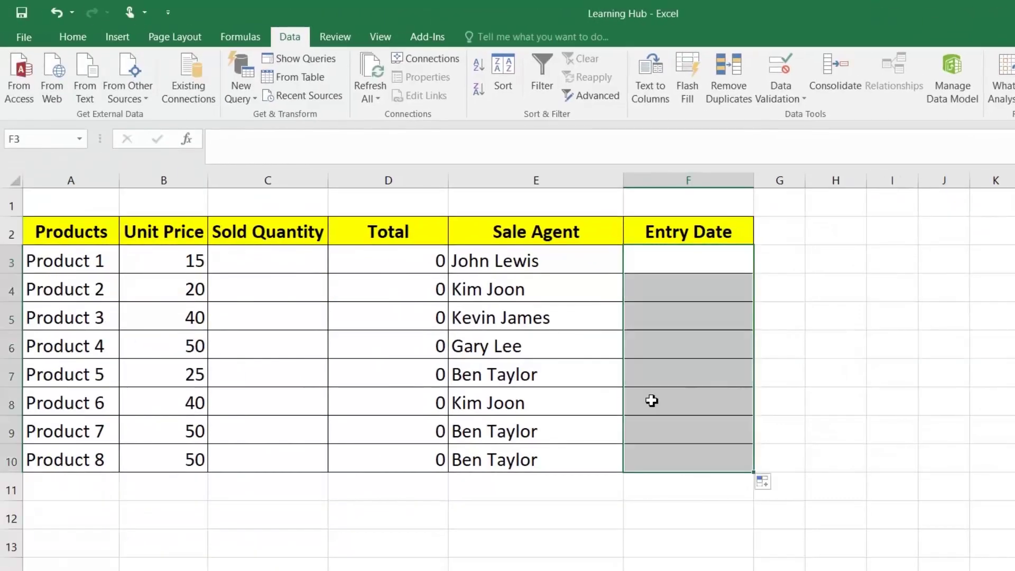
- Try to enter the text "dfsd" as the sold quantity in C3 and cancel the entry
left_click(288, 266)
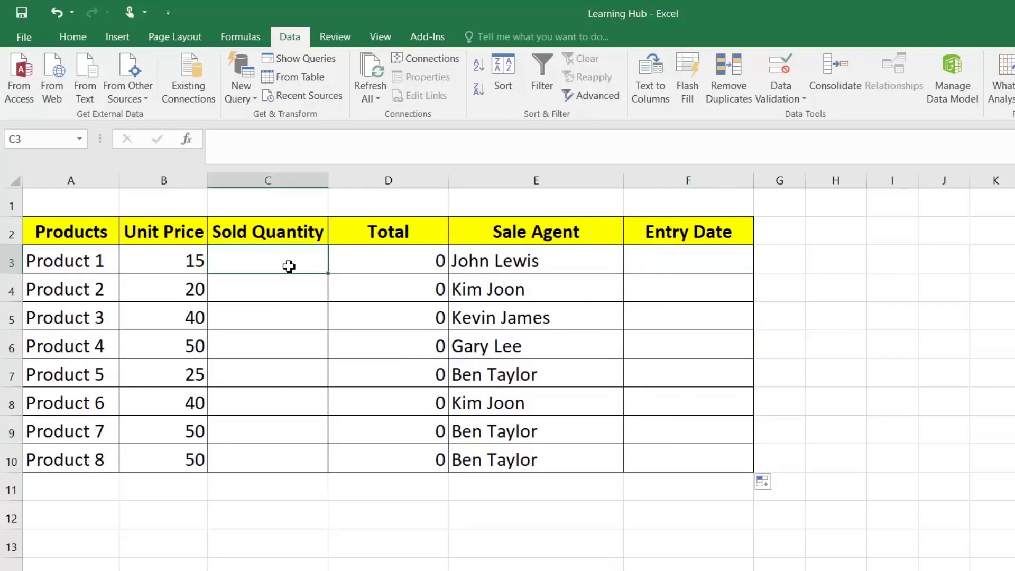
type("dfsd")
key("Return")
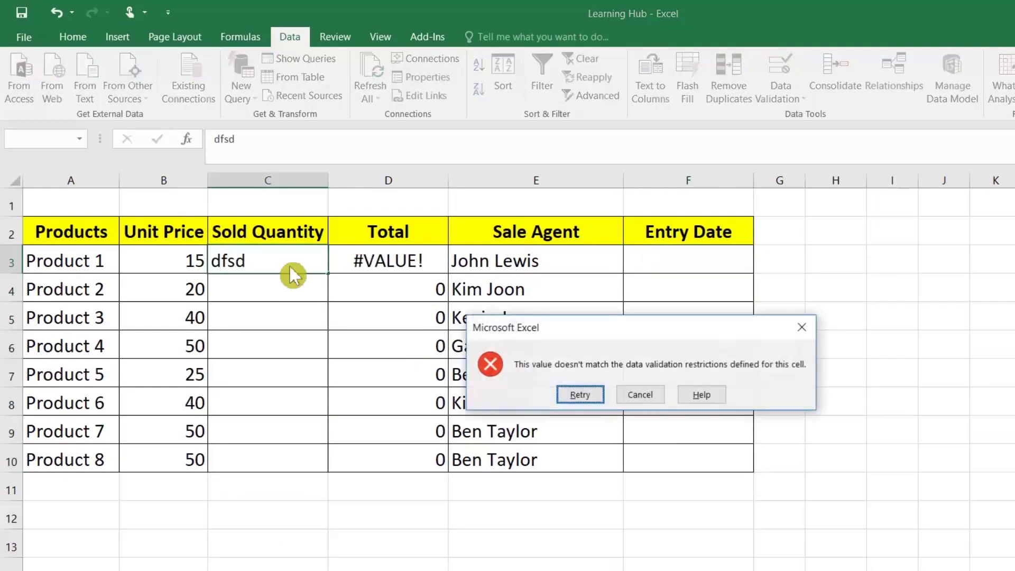
left_click(630, 388)
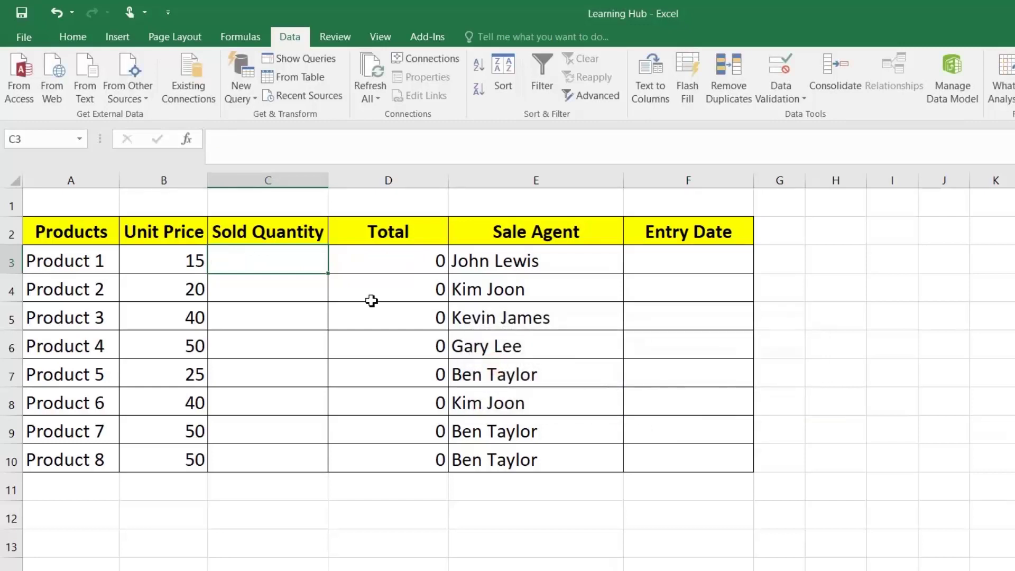
- Try the date 12-12-2020 as the sold quantity in C3, and replace it with 22
type("12-12-2020")
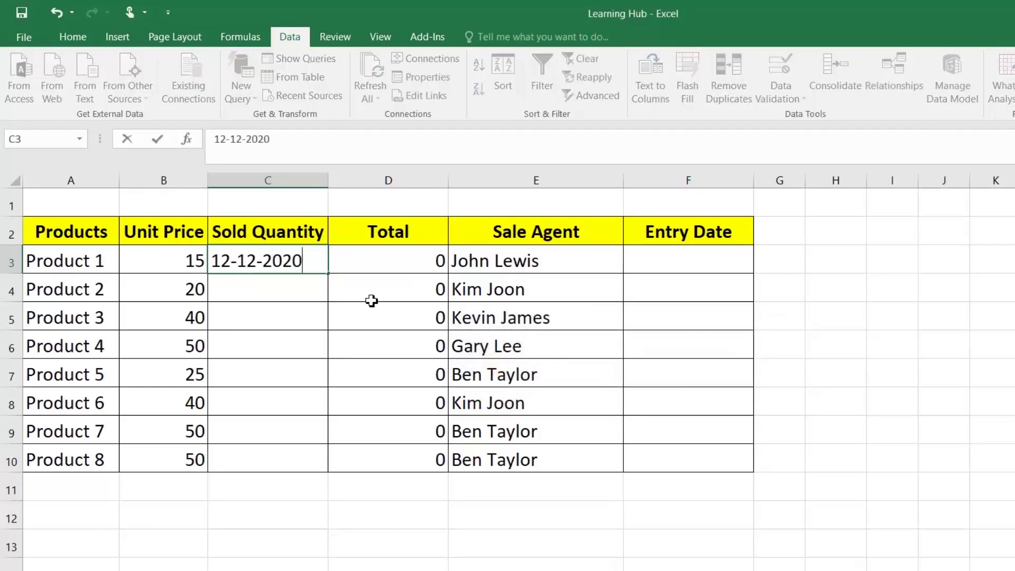
key("Return")
key("Return")
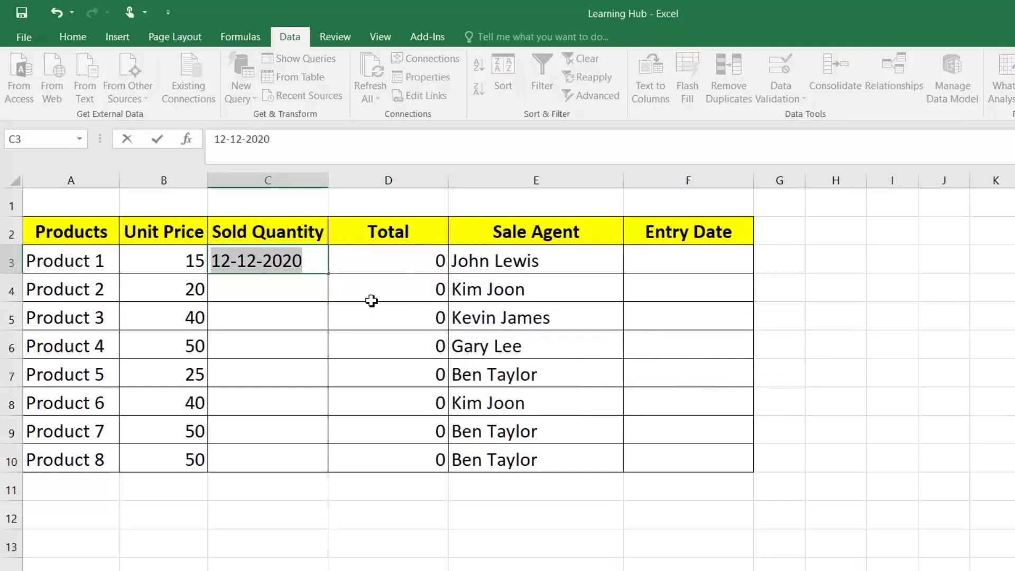
type("22")
key("Return")
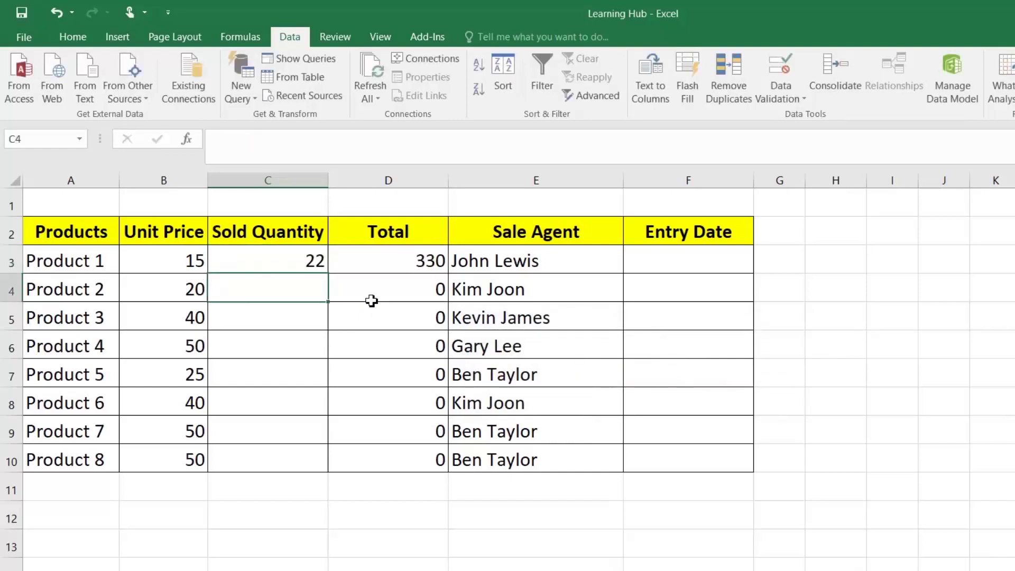
- Try to change the sold quantity in C3 to the decimal 22.22 and cancel the entry
key("Up")
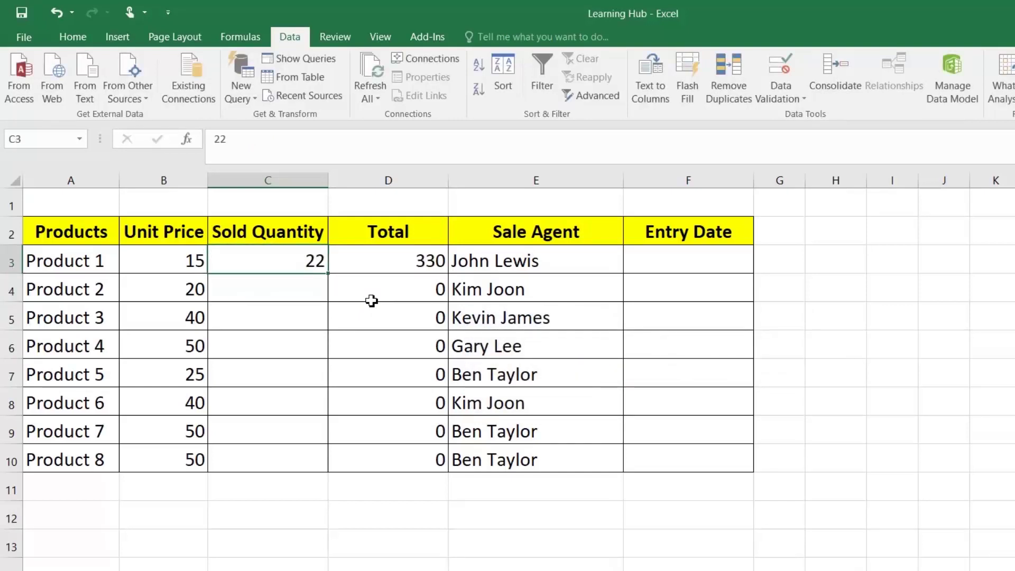
key("F2")
type(".22")
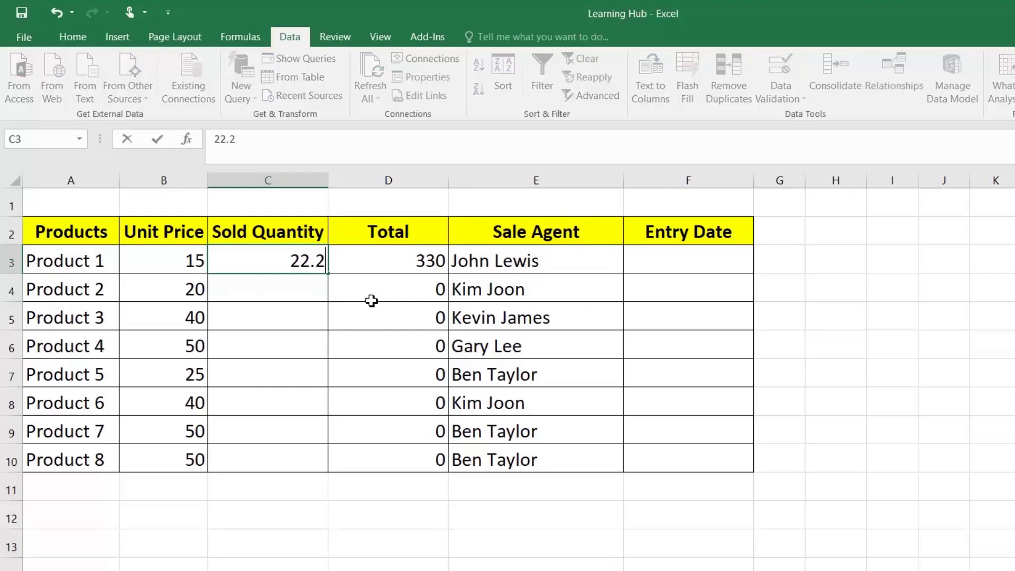
key("Return")
key("Tab")
key("Return")
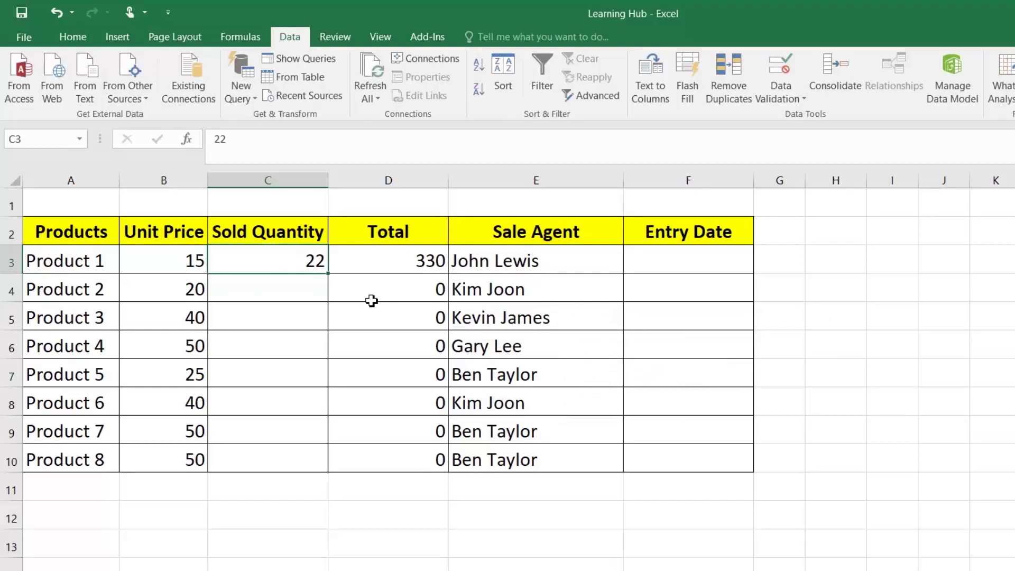
- Try to enter 1011 as the sold quantity in C3 and cancel the entry
type("101")
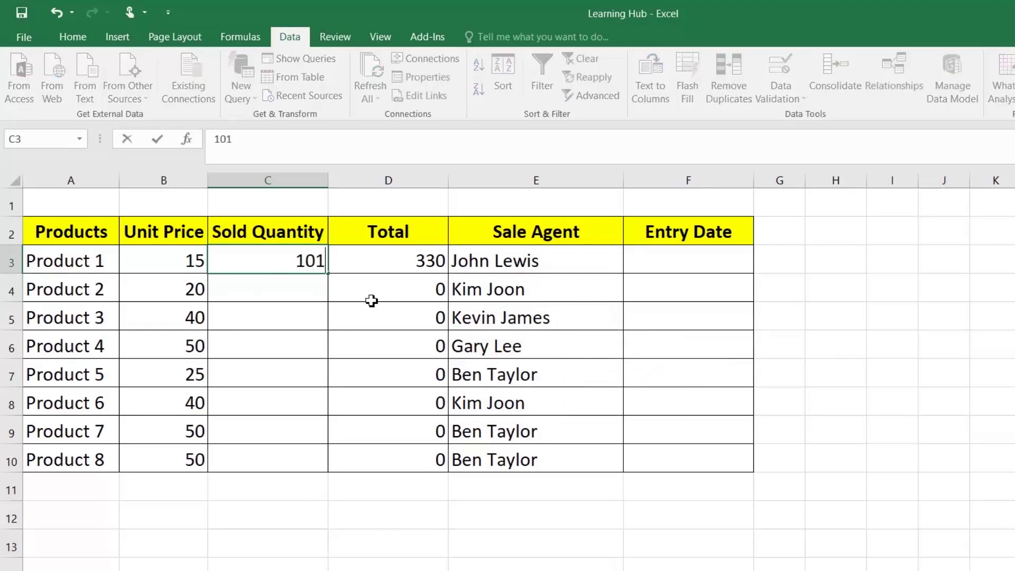
type("1")
left_click(376, 309)
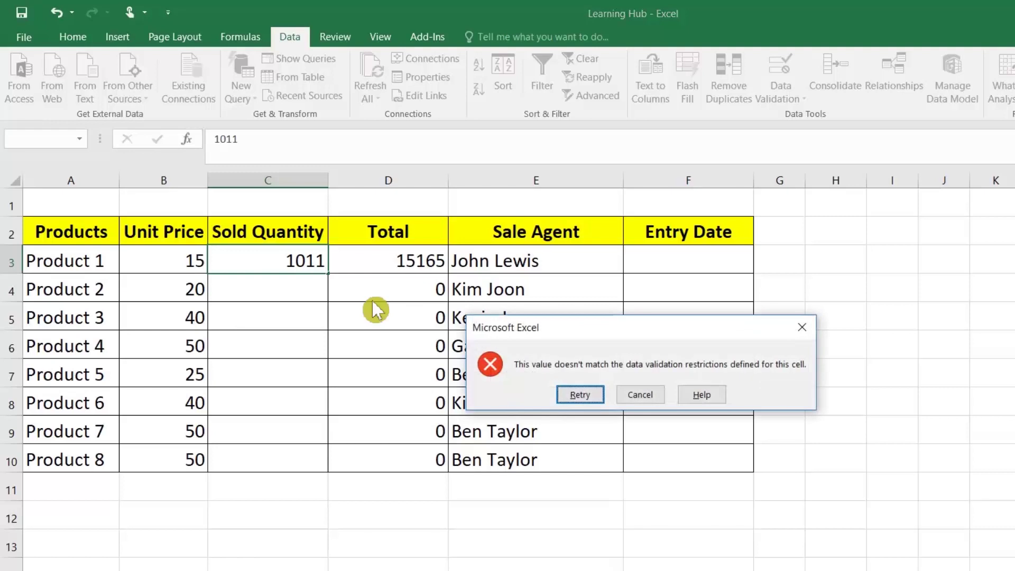
left_click(640, 396)
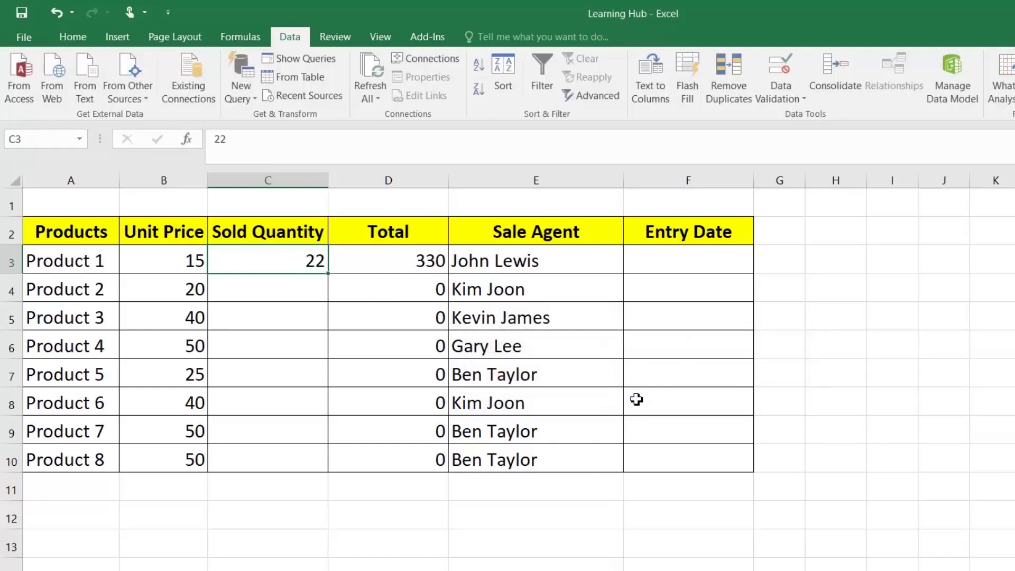
- Enter the sold quantities 33, 344 and 434 in C3, C4 and C5
type("33")
key("Return")
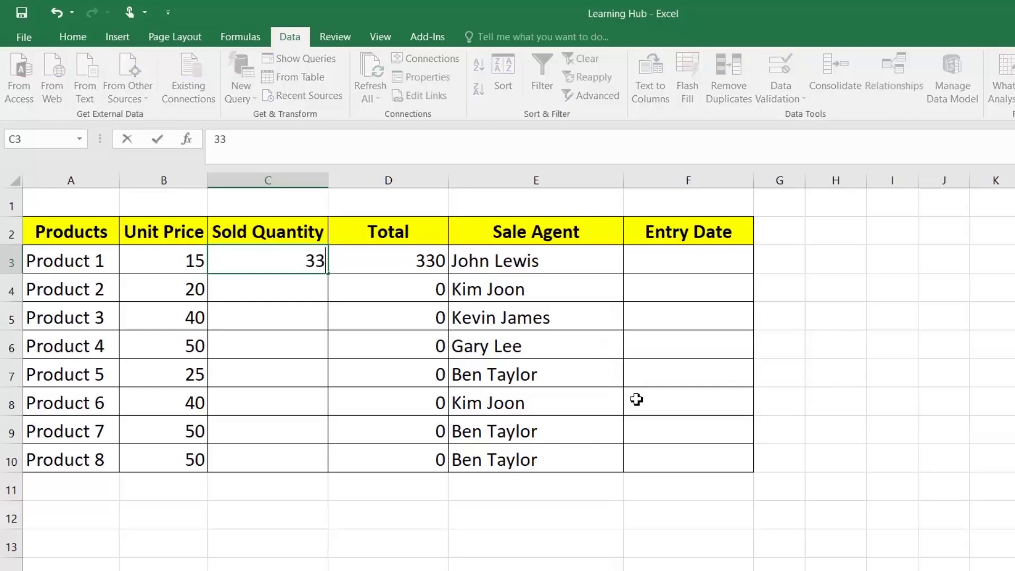
type("344")
key("Return")
type("434")
key("Return")
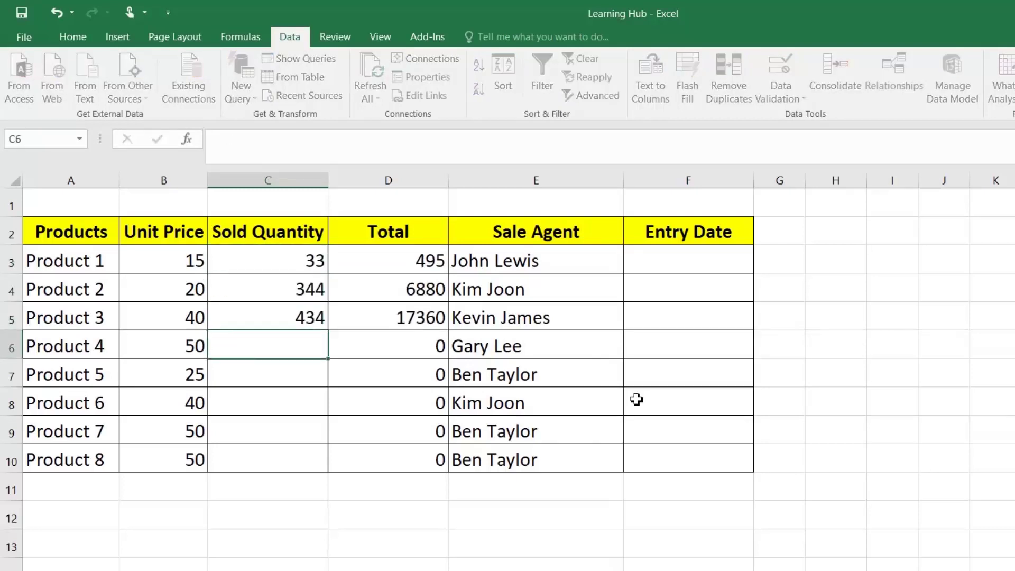
- Test the entry date cell F3 with "test" and 33, and replace them with the date 02-02-2020
left_click(685, 268)
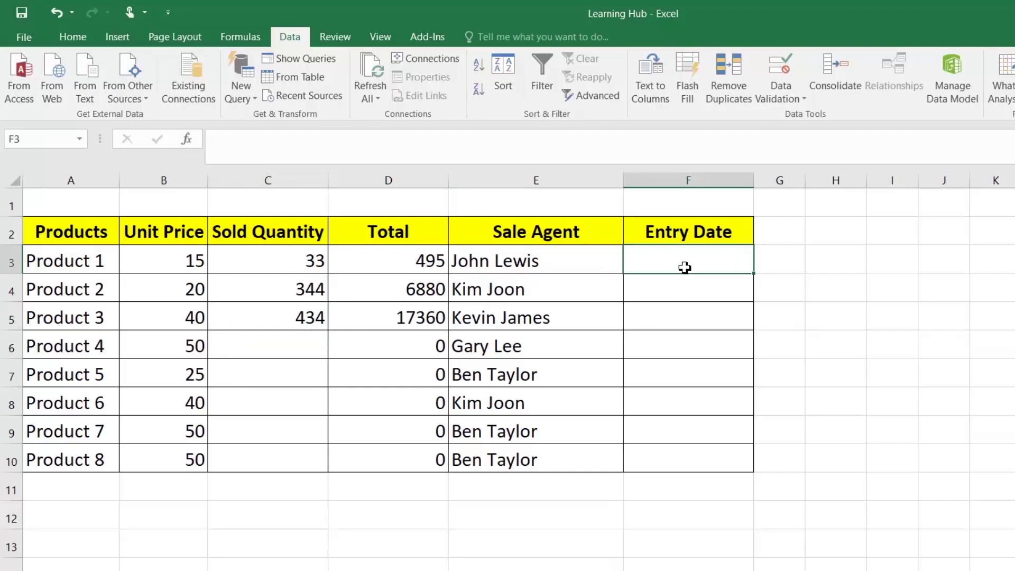
type("test")
key("Return")
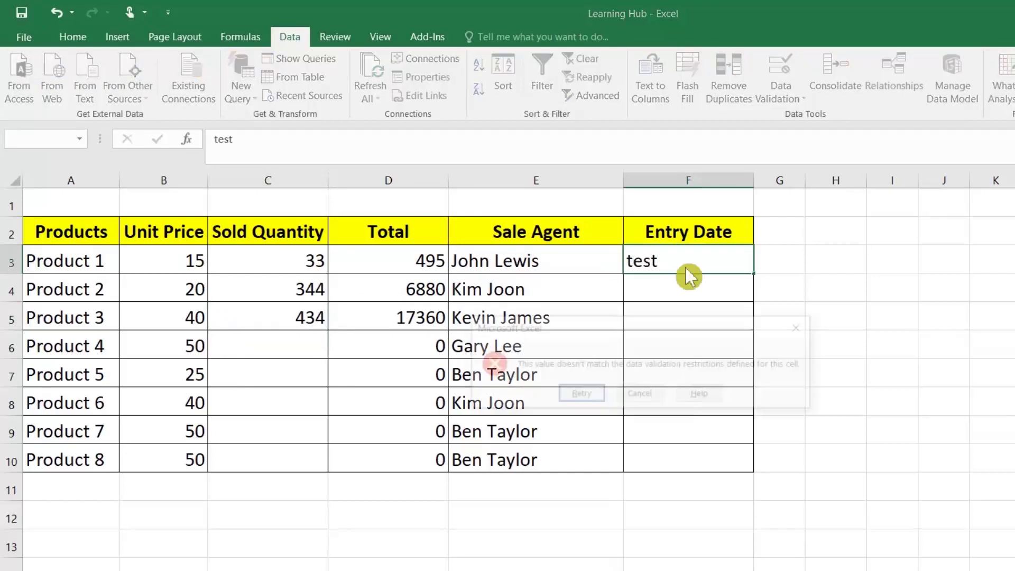
key("Return")
type("33")
key("Return")
key("Return")
type("02-02-2020")
key("Return")
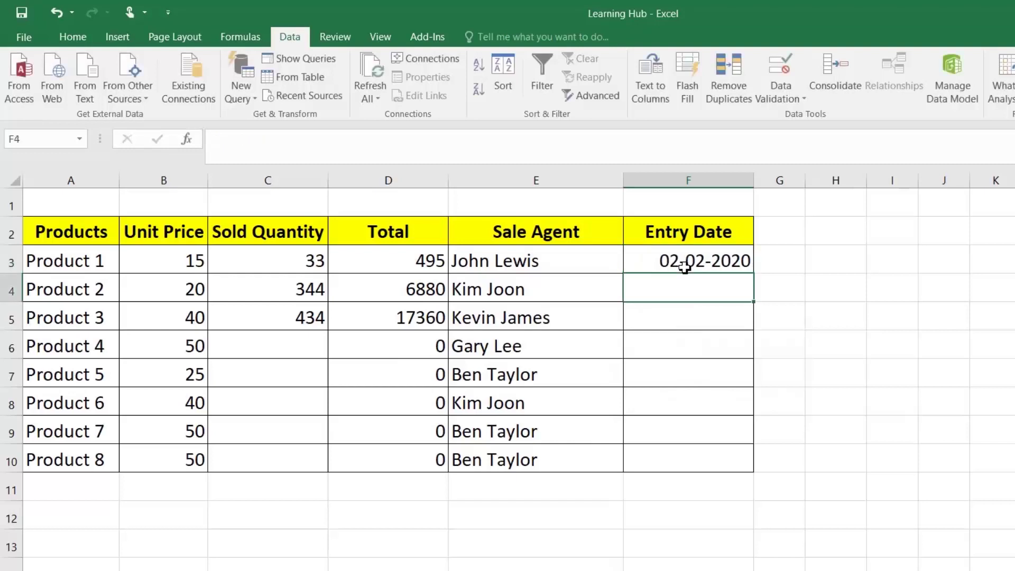
- Try the out-of-range entry dates 01-01-2019 and 01-01-2021 in F4
type("01-")
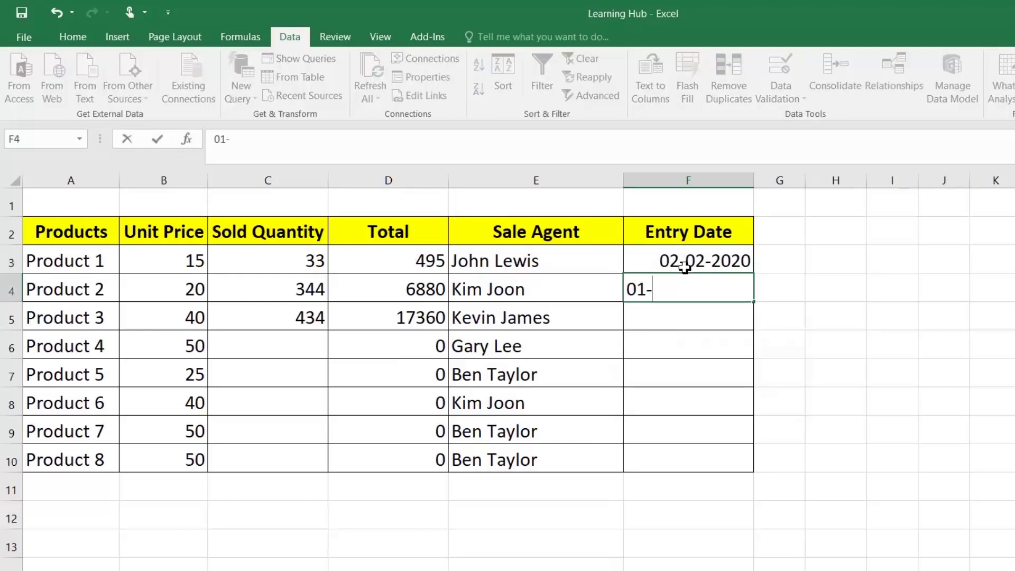
type("01-2019")
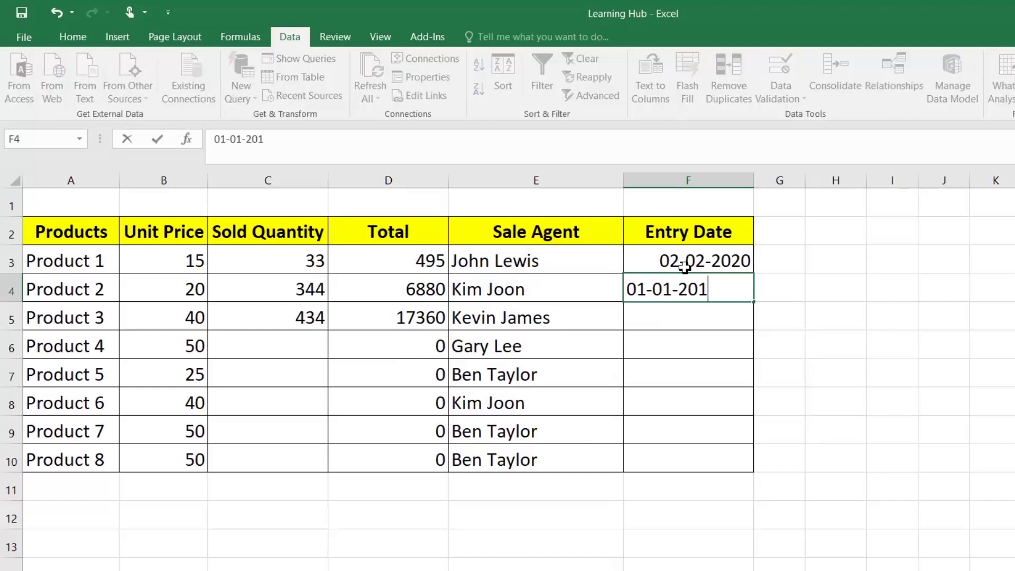
key("Return")
key("Return")
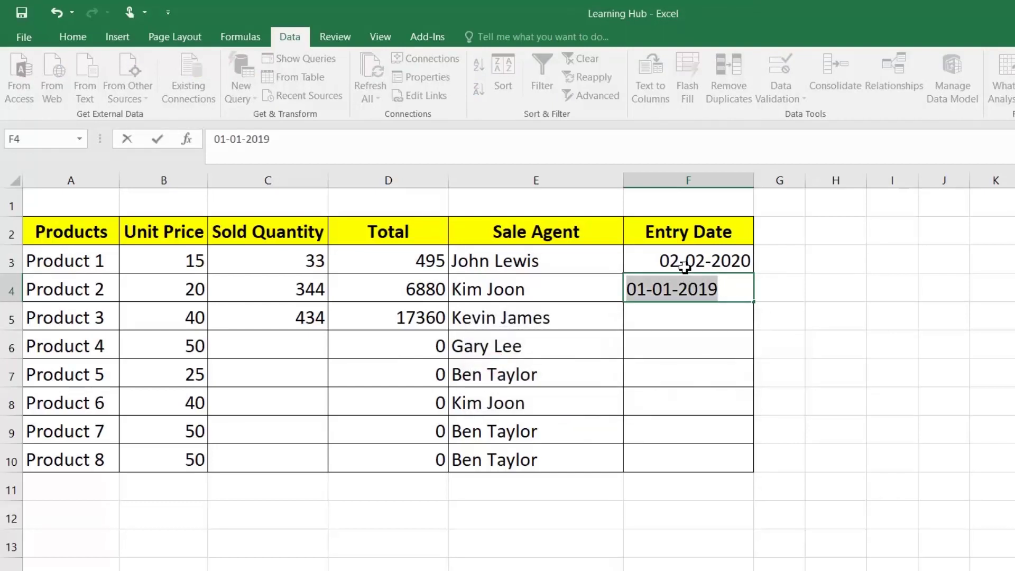
key("End")
key("BackSpace")
key("BackSpace")
type("21")
key("Return")
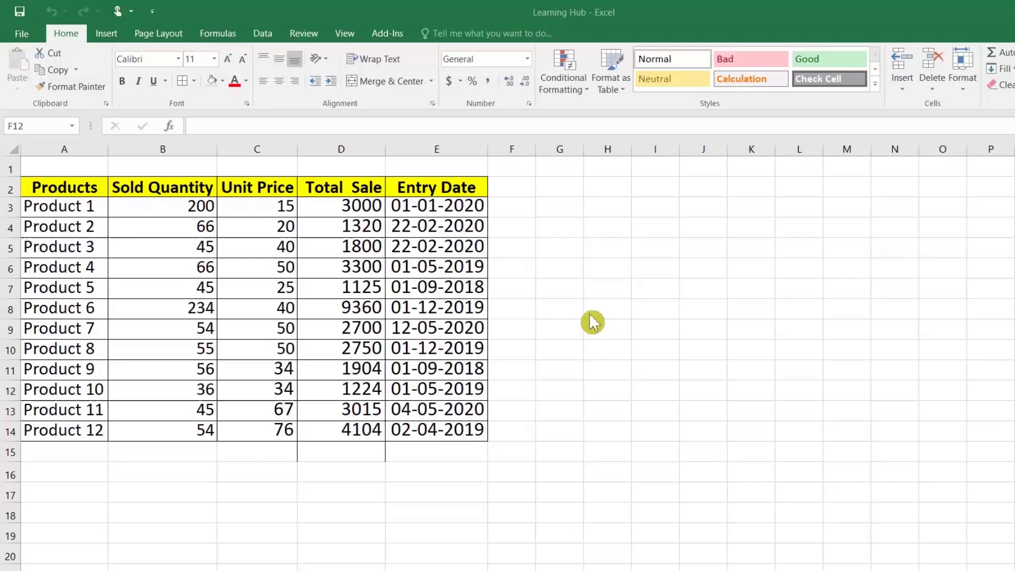
- Open a second window of the product sales workbook
left_click(522, 177)
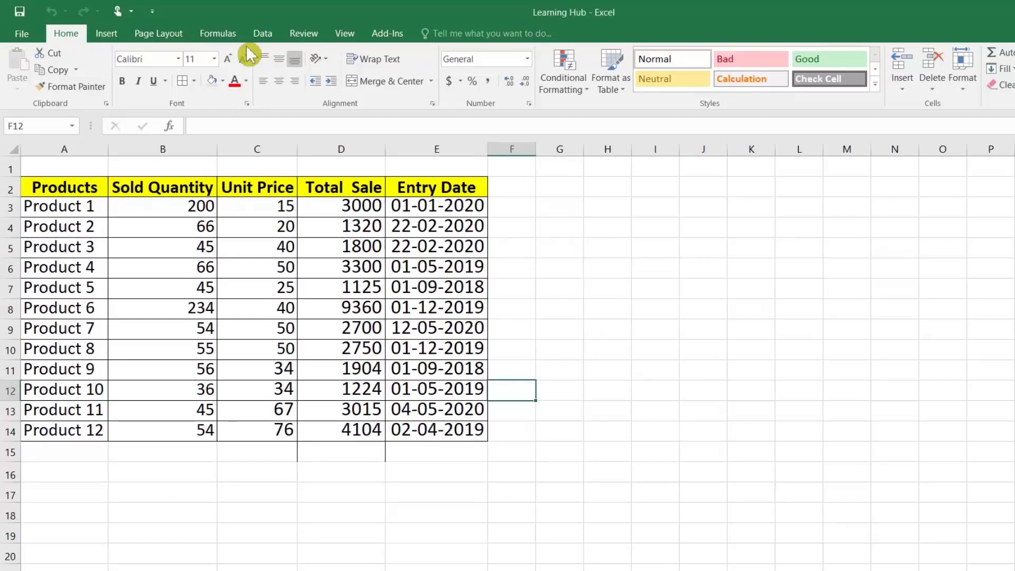
left_click(345, 36)
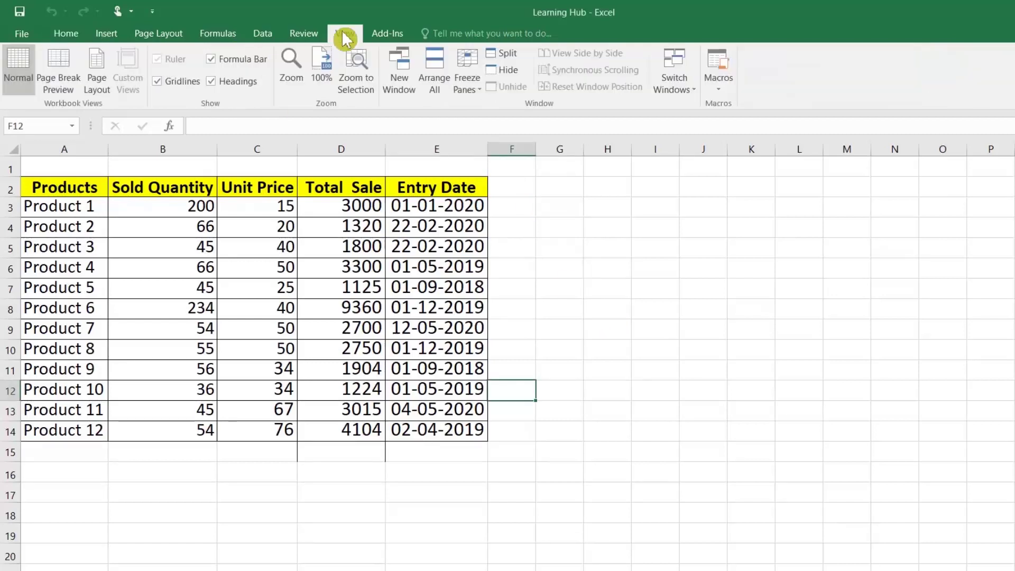
left_click(411, 84)
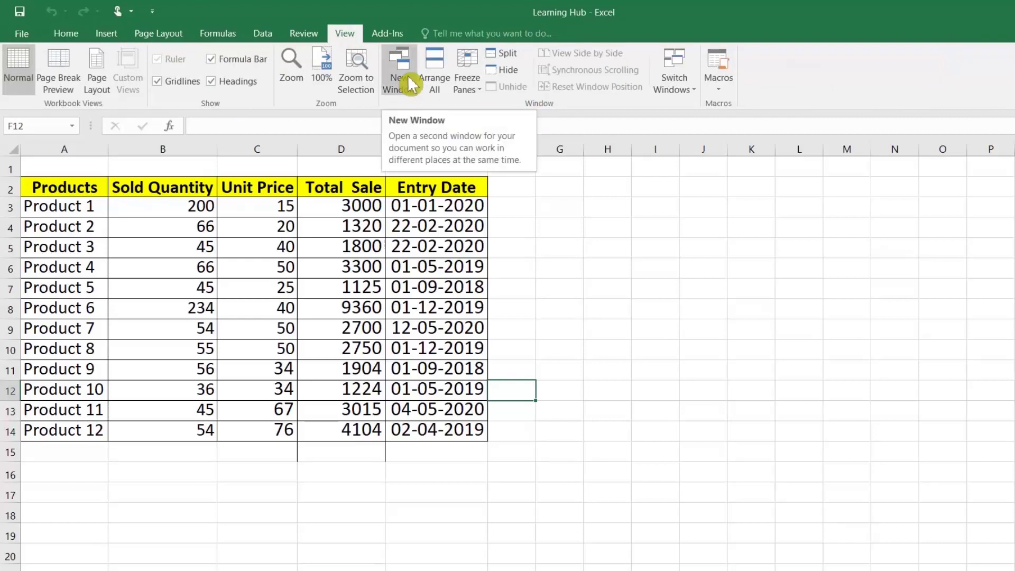
left_click(410, 84)
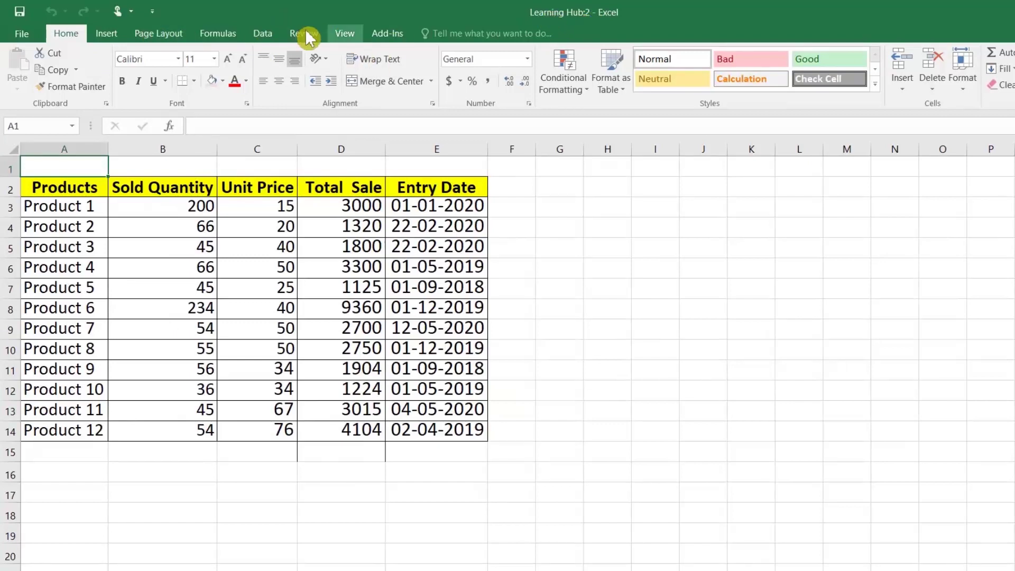
- Open a third window of the same workbook from the second one
left_click(342, 34)
left_click(400, 88)
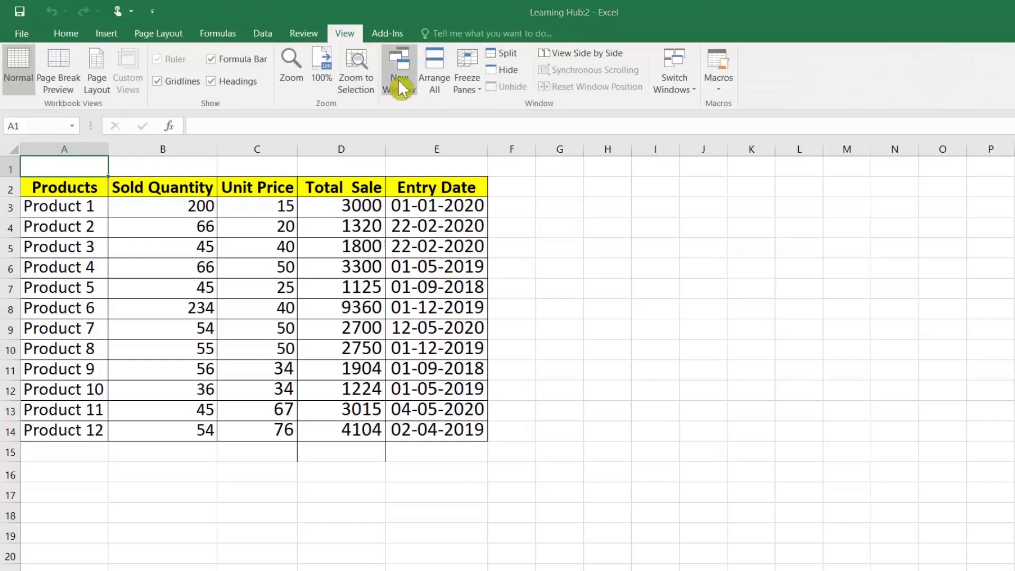
double_click(597, 22)
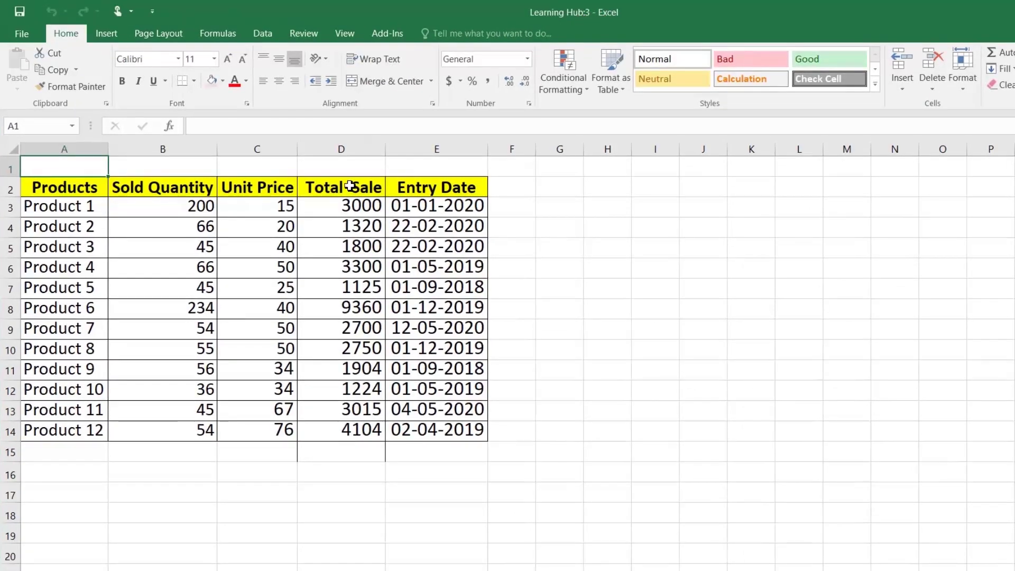
- Cycle through the three open windows of the workbook and return to the third one
key("alt+Tab")
key("alt+Tab")
key("alt+Tab")
key("alt+Tab")
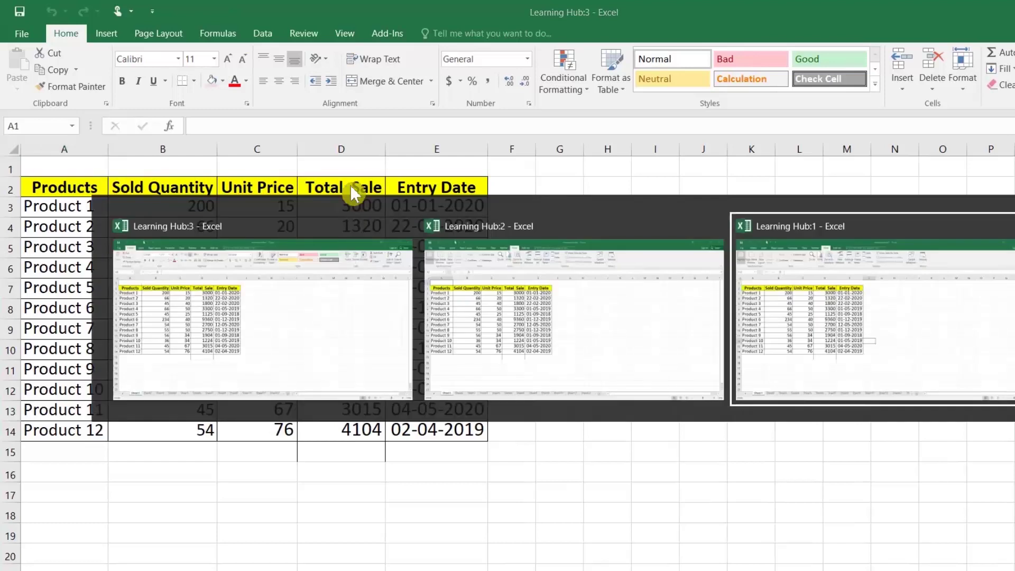
key("alt+Tab")
key("alt+Tab")
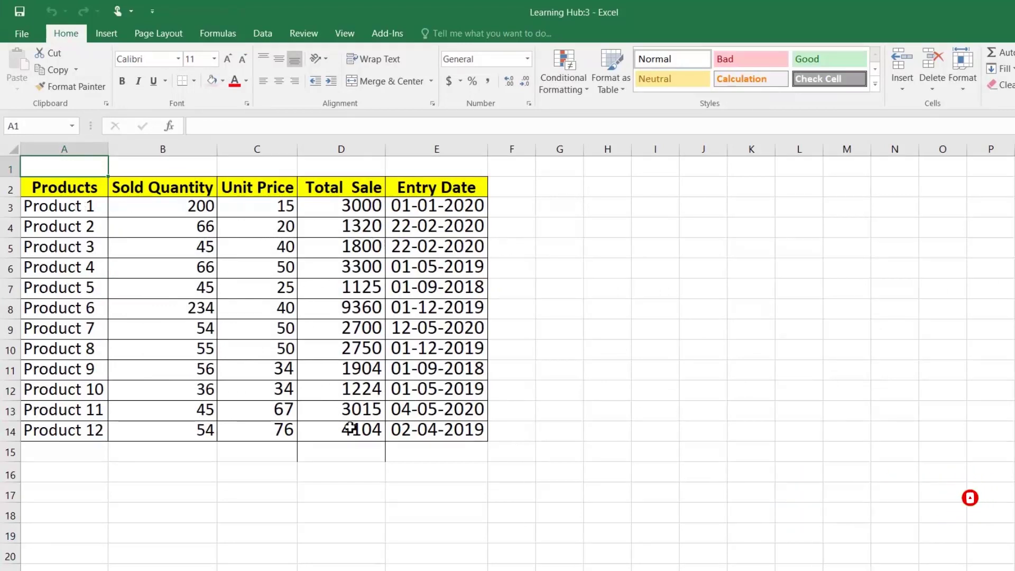
- Total the Total Sale column in D15 with AutoSum in the third window
left_click(354, 449)
left_click(998, 61)
key("Return")
- Fill the product rows A3:E14 with a light tan colour
left_click_drag(67, 209, 424, 426)
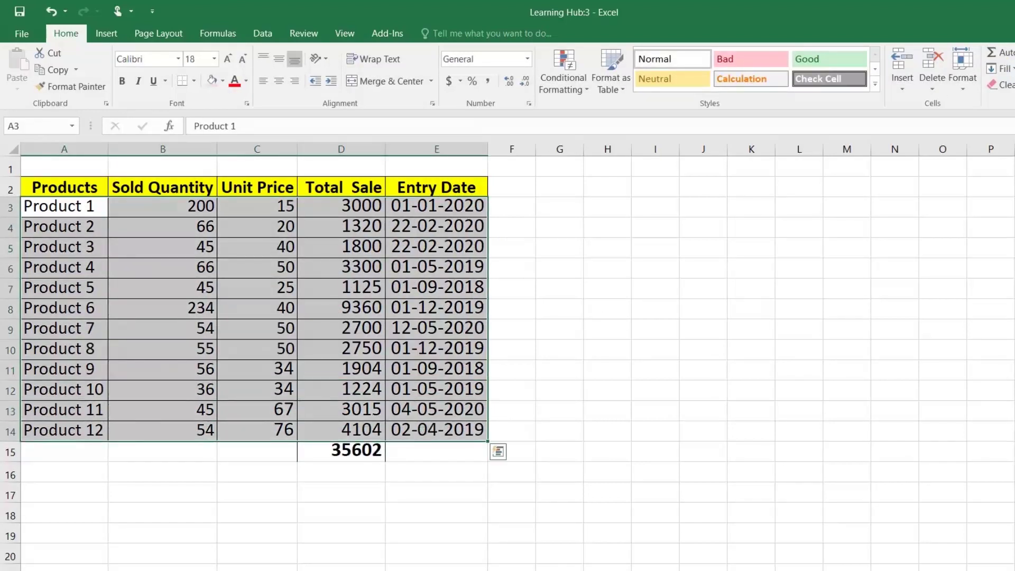
left_click(222, 81)
left_click(239, 132)
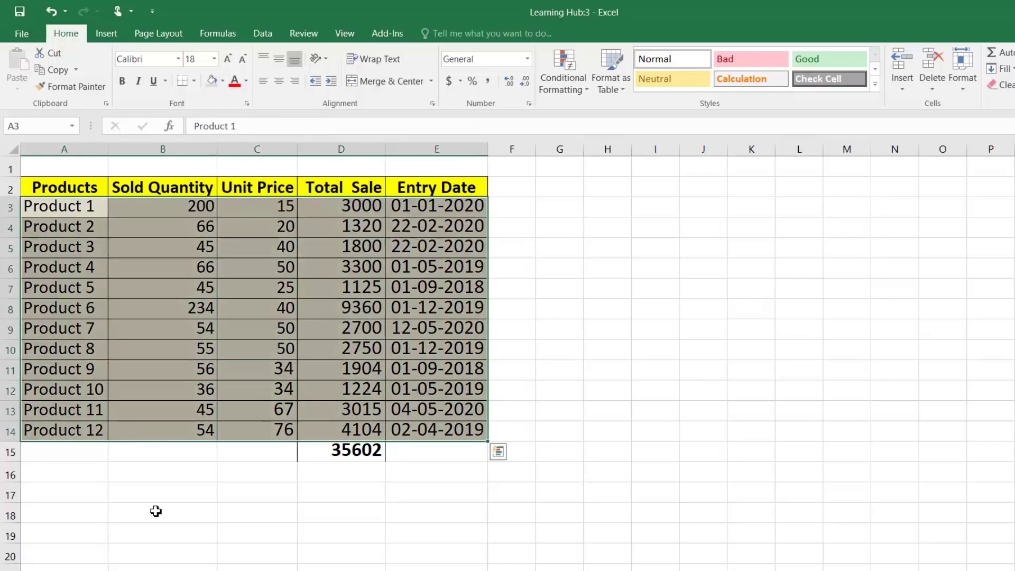
- Switch to the second window of the workbook to check the total and the fill colour there
left_click(154, 570)
left_click(249, 567)
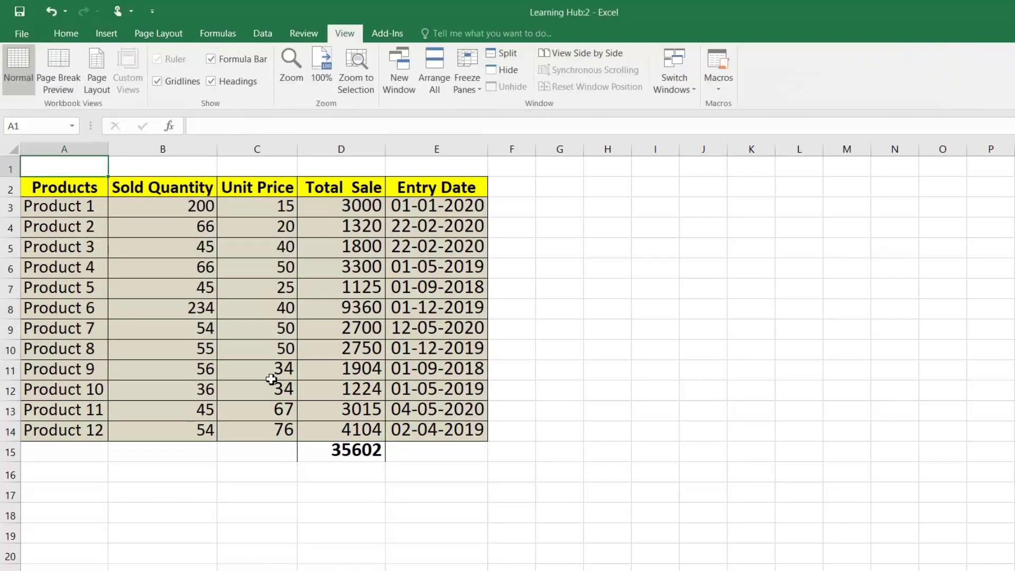
left_click(255, 313)
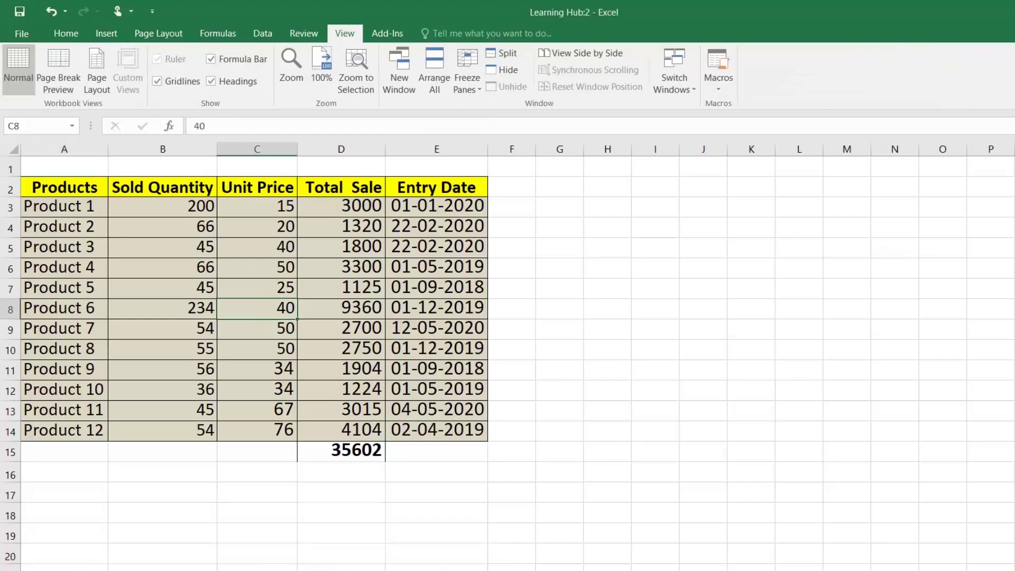
- Show the detailed sales sheet with the Sr, Product and Month columns in the third window and look over its data
left_click(154, 569)
left_click(402, 561)
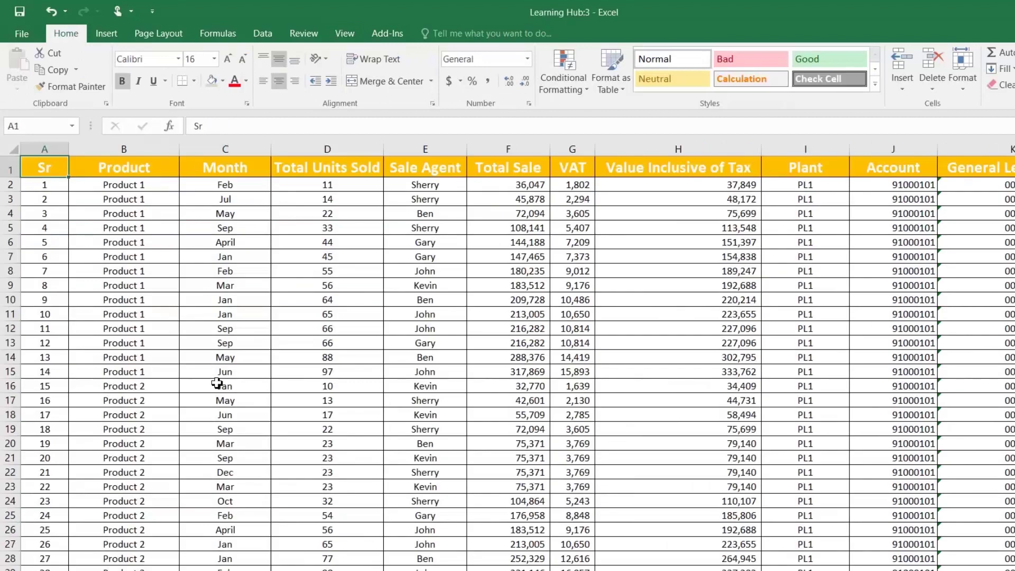
left_click(213, 344)
left_click_drag(208, 216, 231, 303)
left_click(94, 234)
left_click(138, 169)
left_click(146, 214)
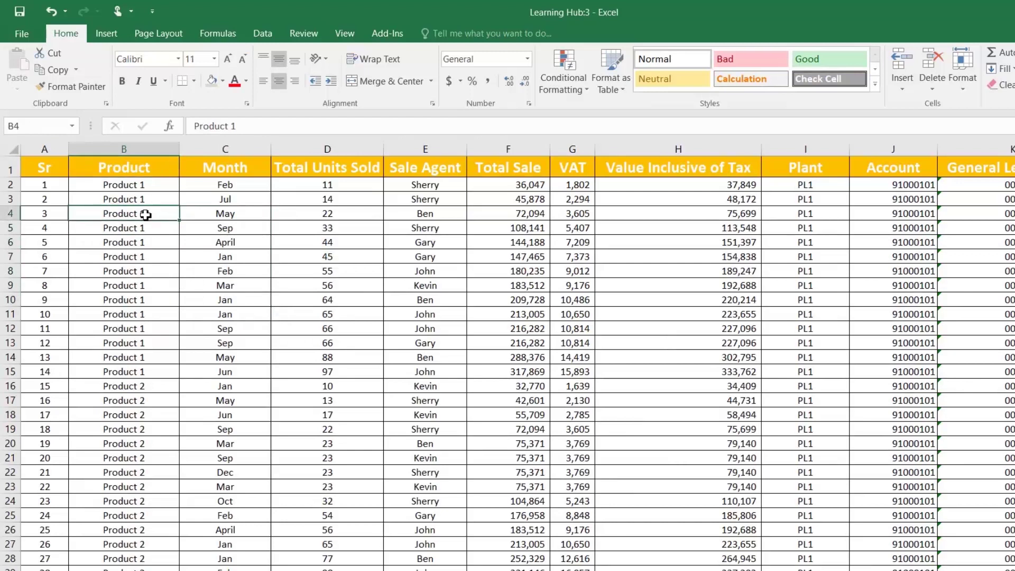
- Compare the product sales sheet in the second window with the detailed sales sheet in the third window
key("alt+Tab")
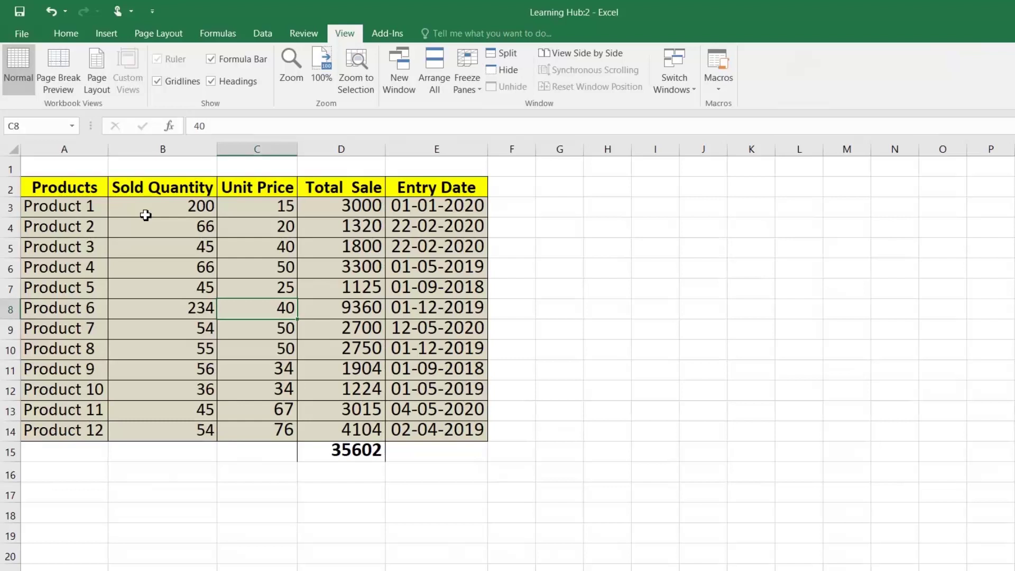
left_click(78, 203)
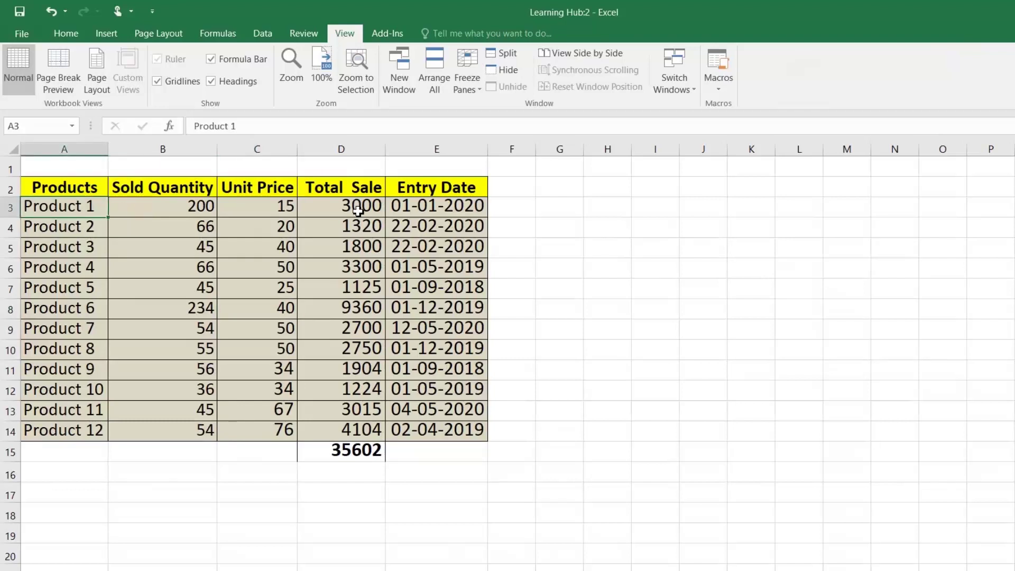
key("alt+Tab")
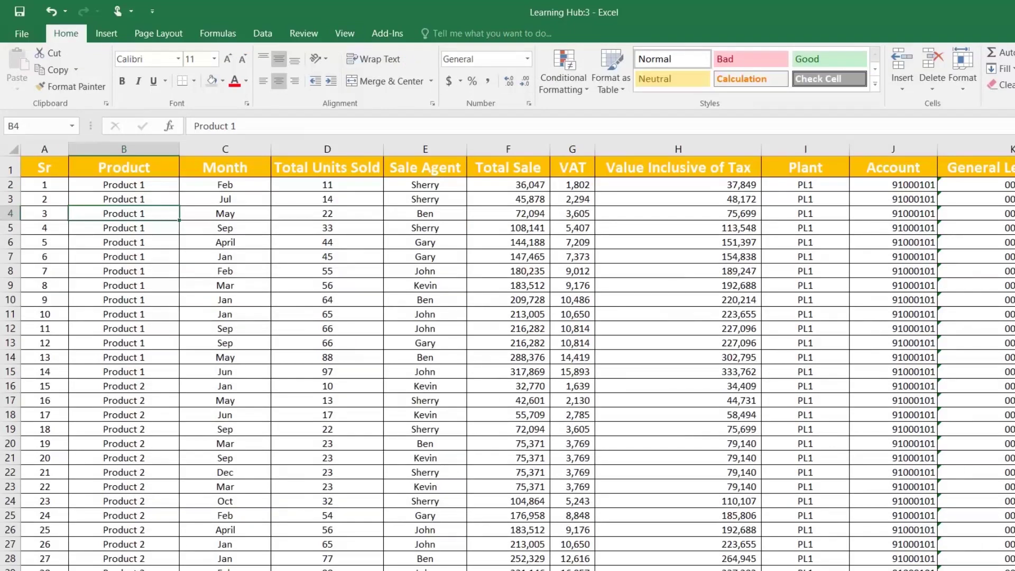
- Close the third and second windows of the workbook, keeping only the first one open
left_click(117, 570)
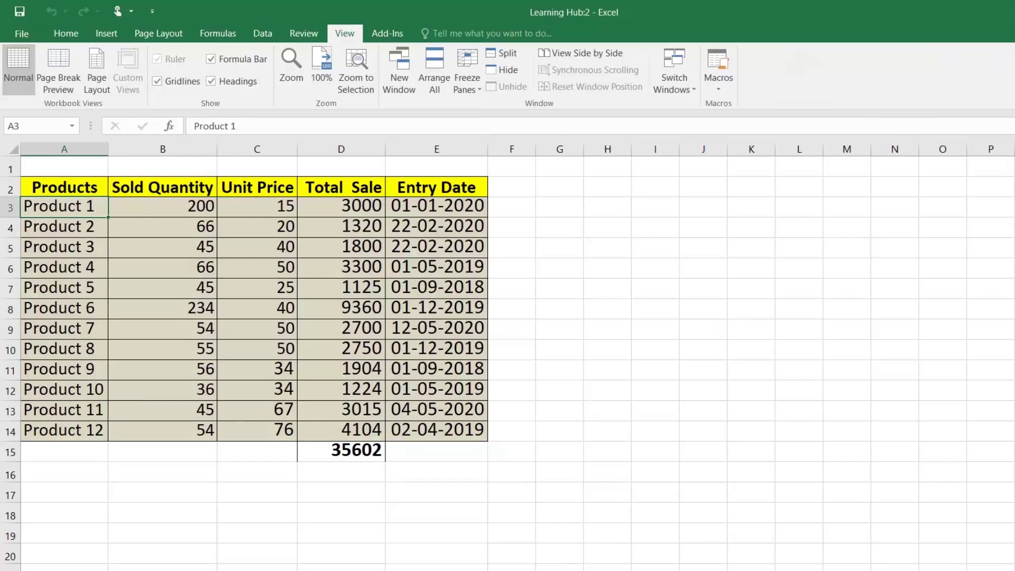
key("ctrl+w")
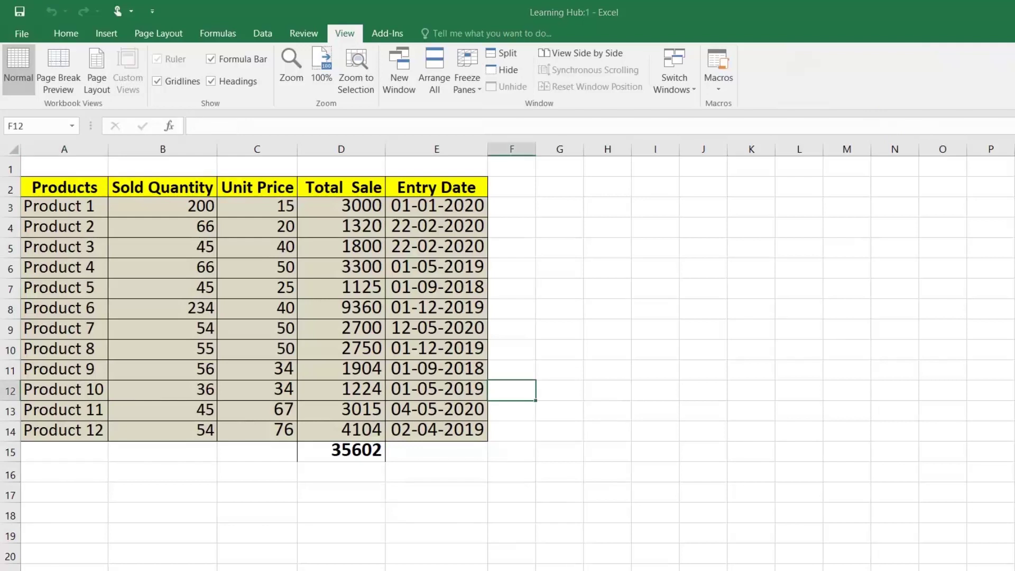
left_click(414, 226)
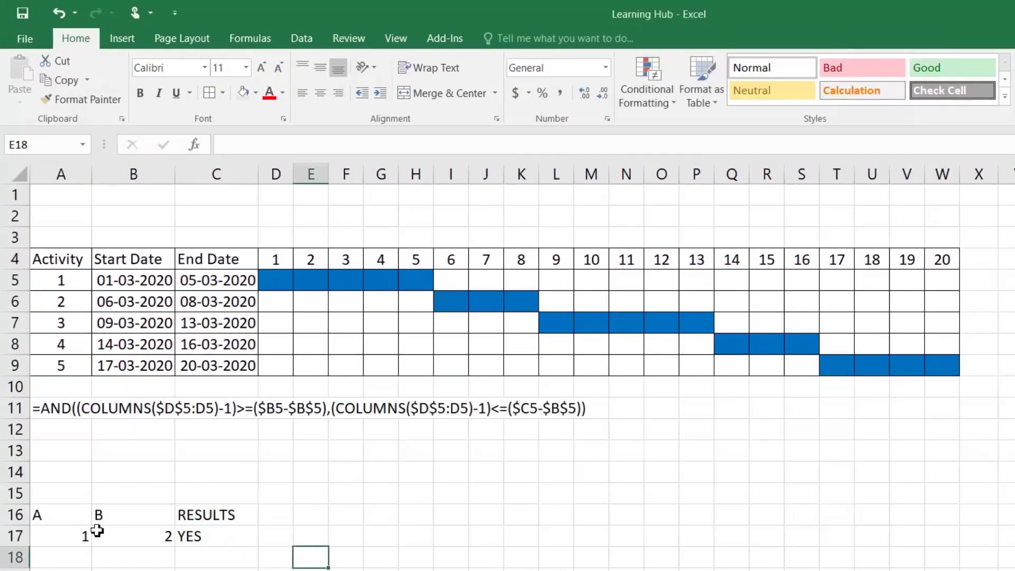
- Review the A, B and RESULTS cells in A16:C17, including the IF formula in C17
left_click(58, 521)
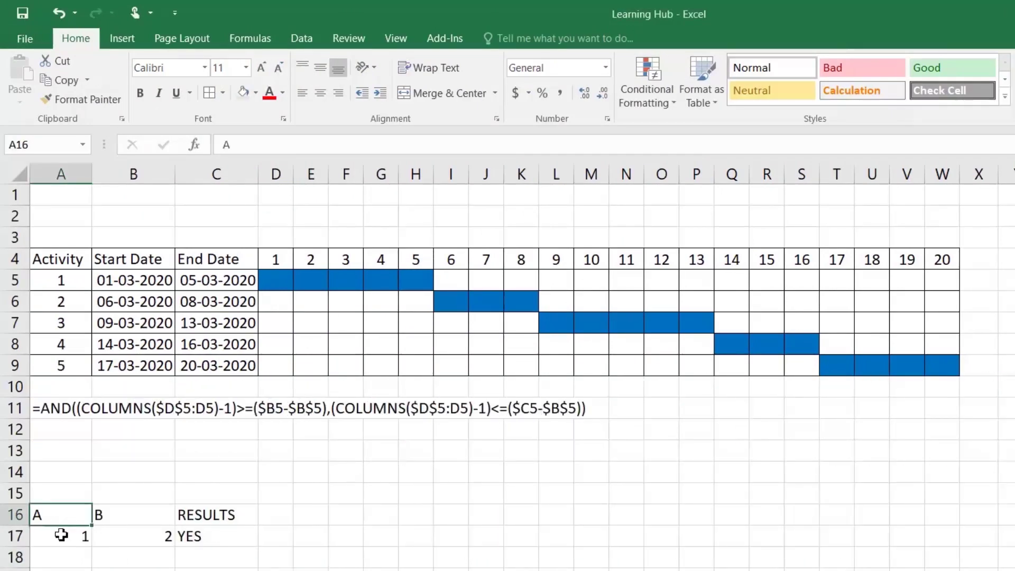
left_click(64, 536)
left_click(114, 522)
left_click(139, 536)
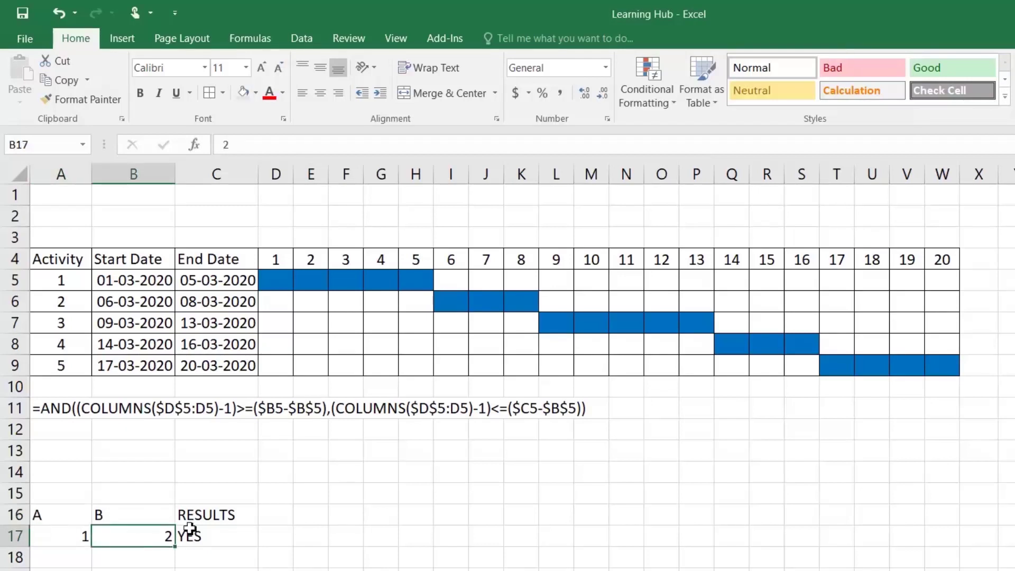
left_click(207, 534)
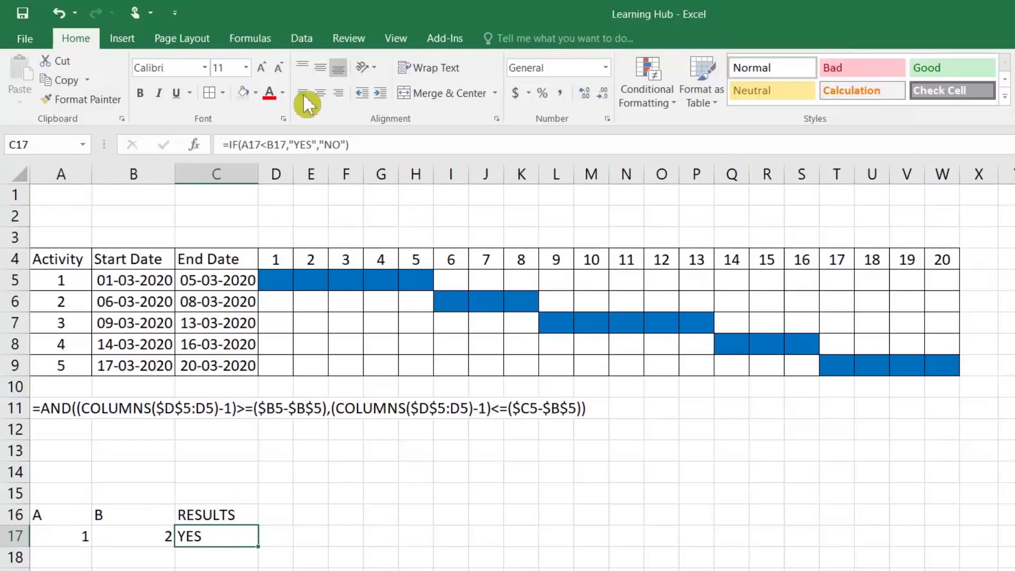
- Step through the IF formula in C17 with Evaluate Formula up to its final result, and close the evaluation
left_click(248, 48)
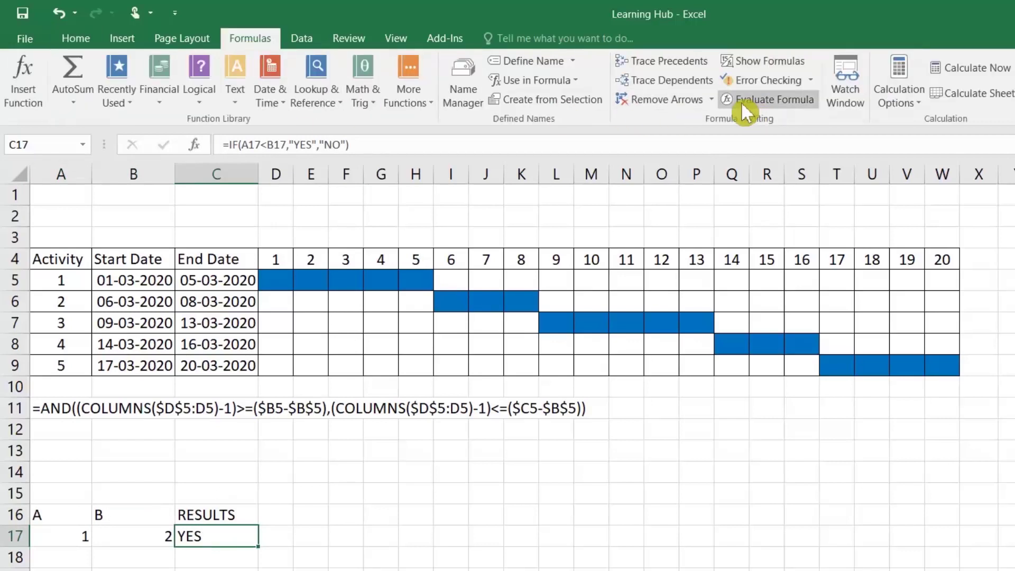
left_click(774, 101)
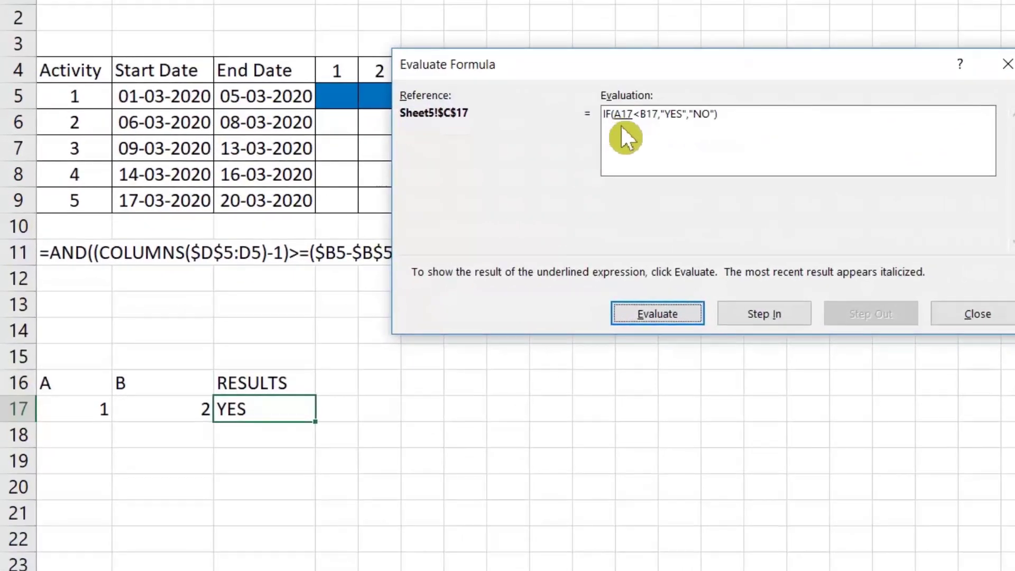
left_click(672, 308)
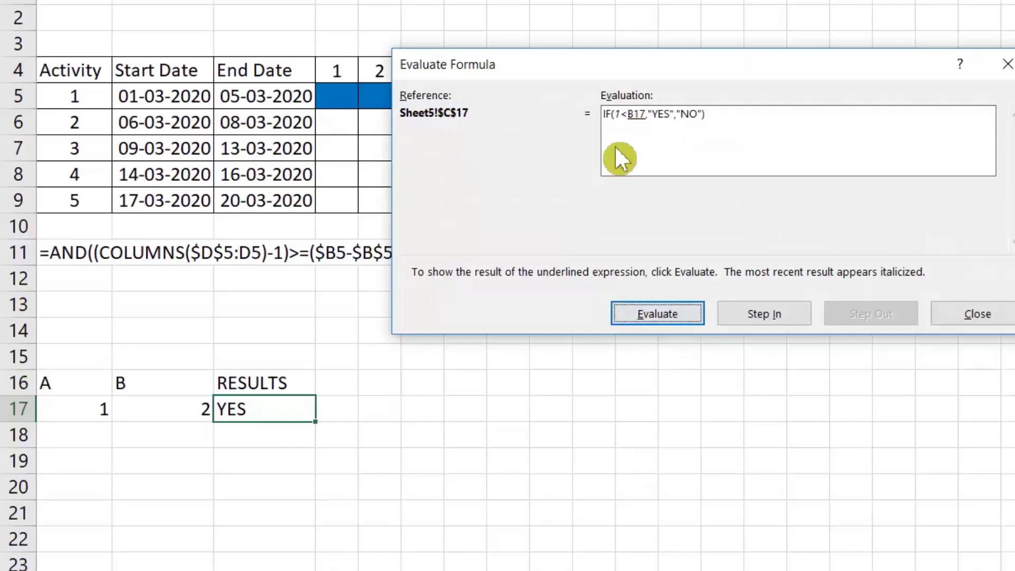
left_click(660, 314)
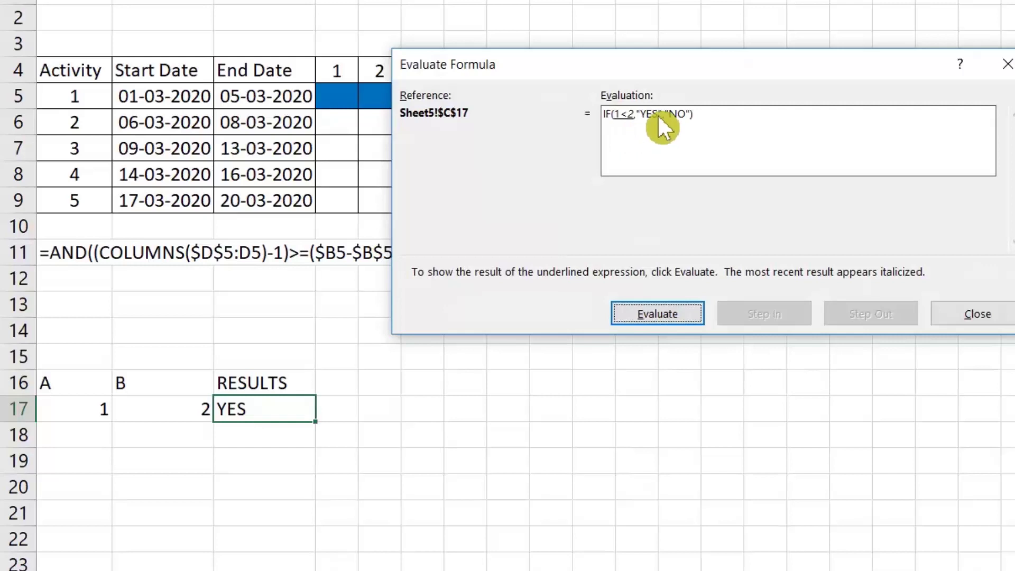
left_click(661, 304)
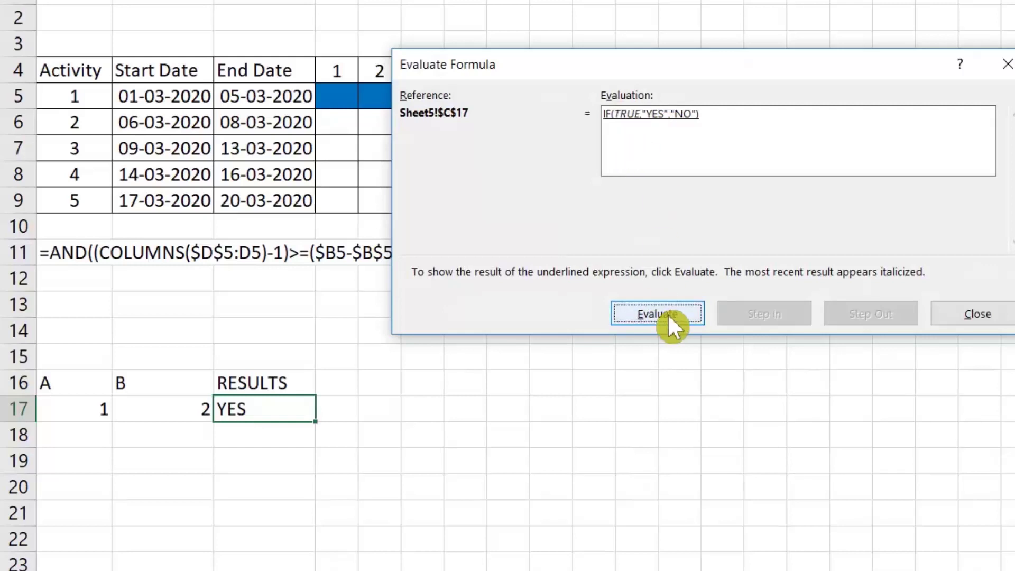
left_click(667, 313)
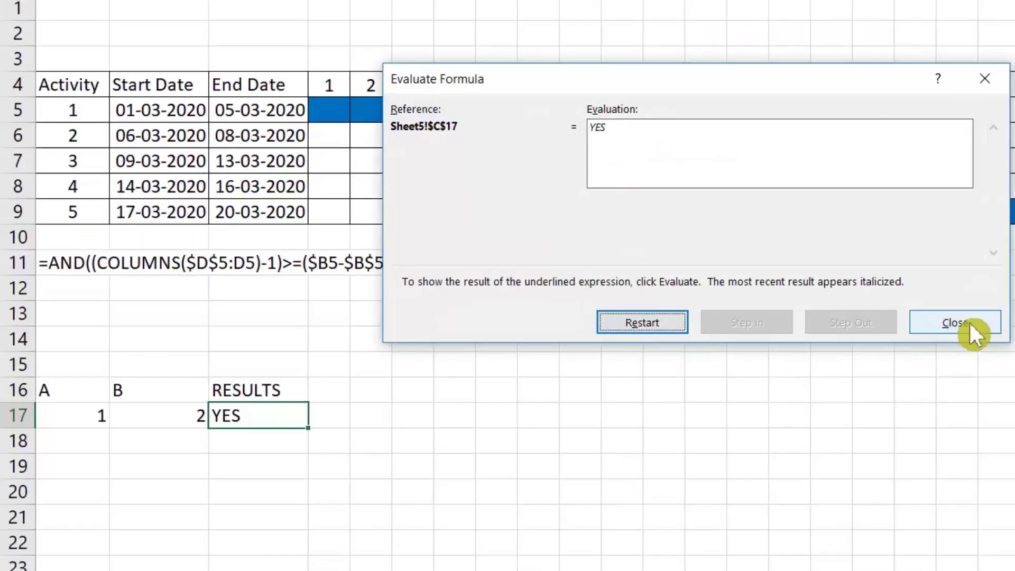
left_click(977, 314)
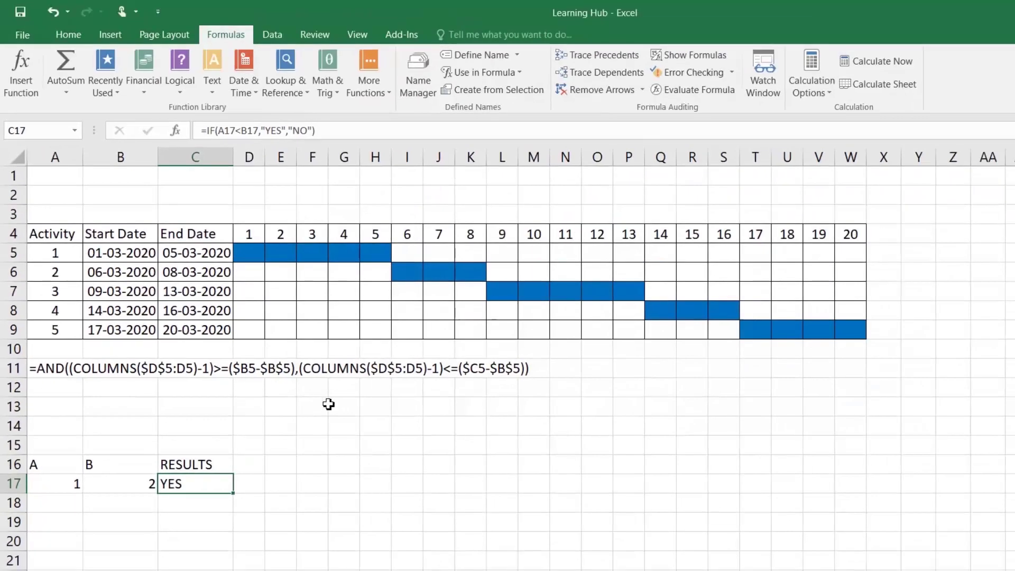
- Examine the AND formula text in A11 and the activity Gantt chart above it
left_click(46, 367)
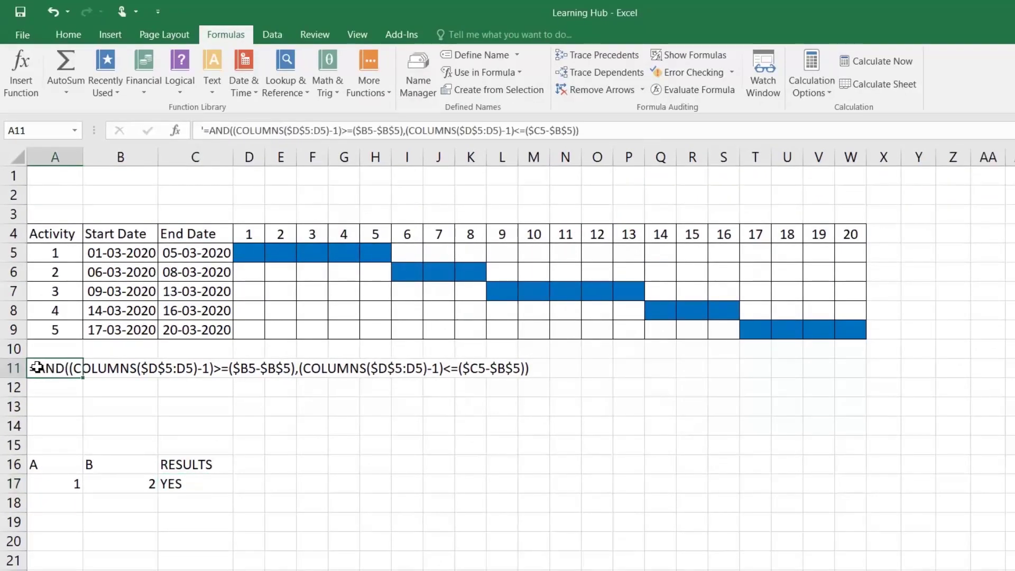
left_click_drag(64, 233, 792, 308)
left_click(280, 327)
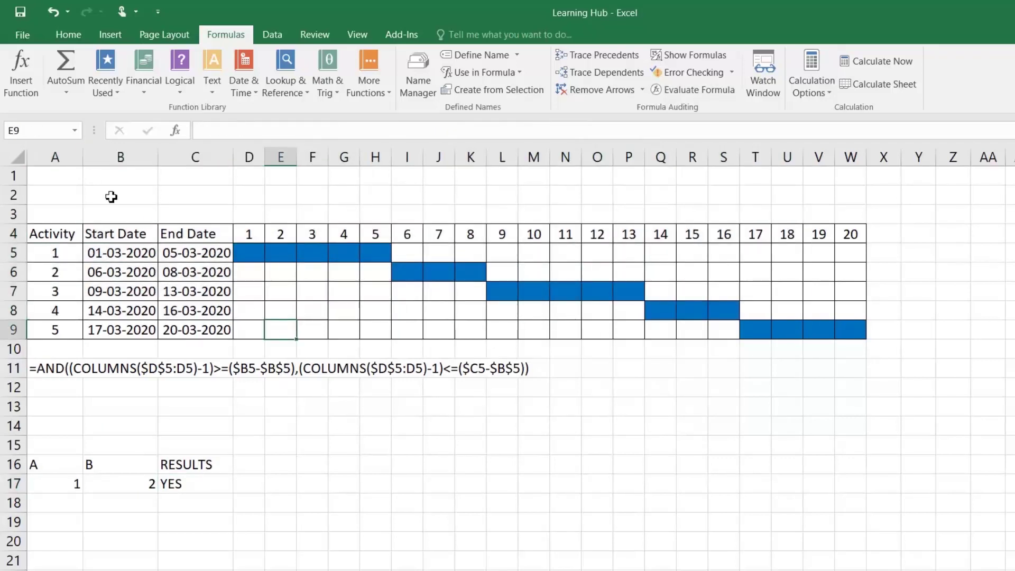
- Inspect the formula-based conditional formatting rule behind the Gantt chart, leave it without changes, and check its range D5:W9
left_click(70, 41)
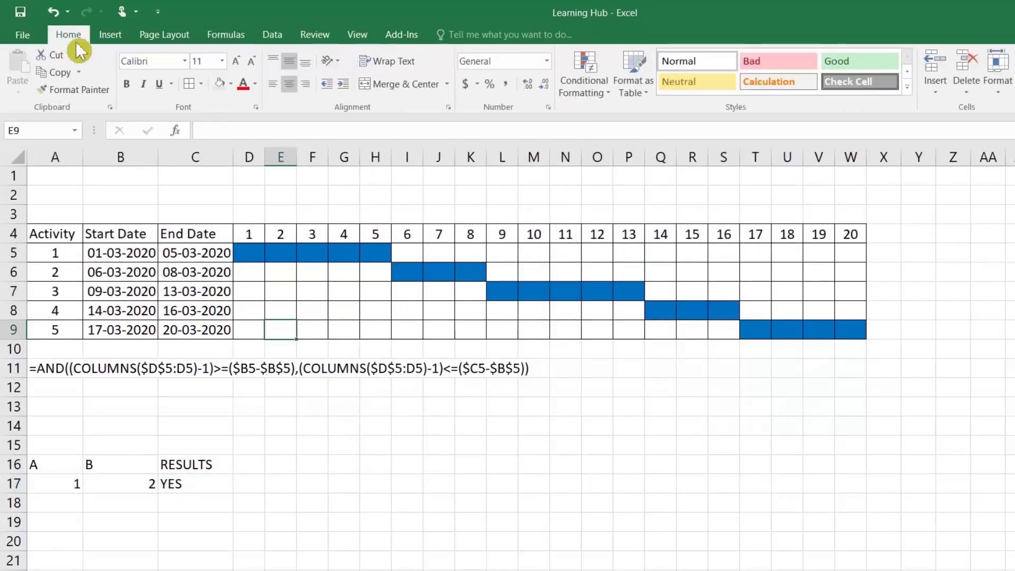
left_click(573, 90)
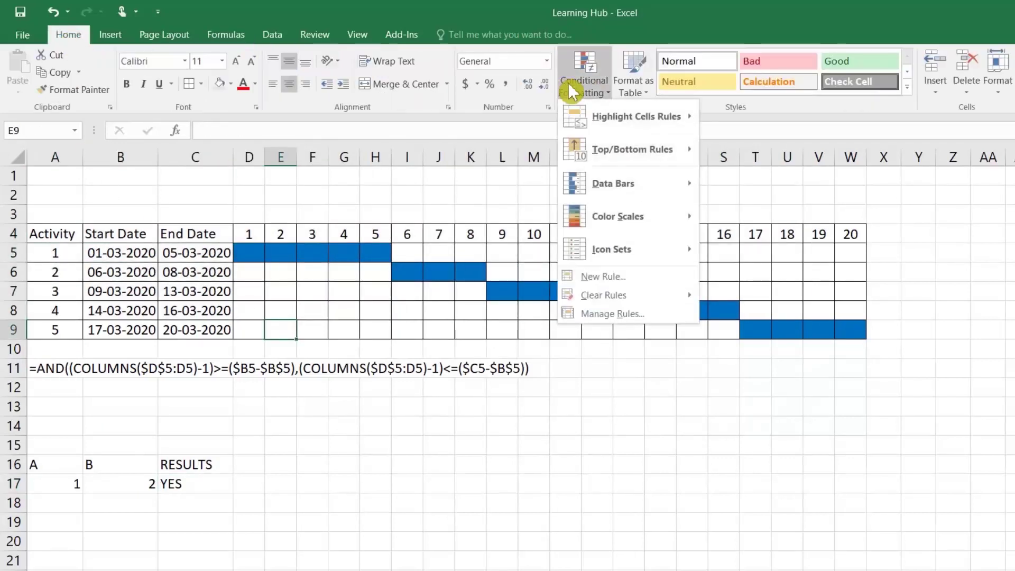
left_click(612, 315)
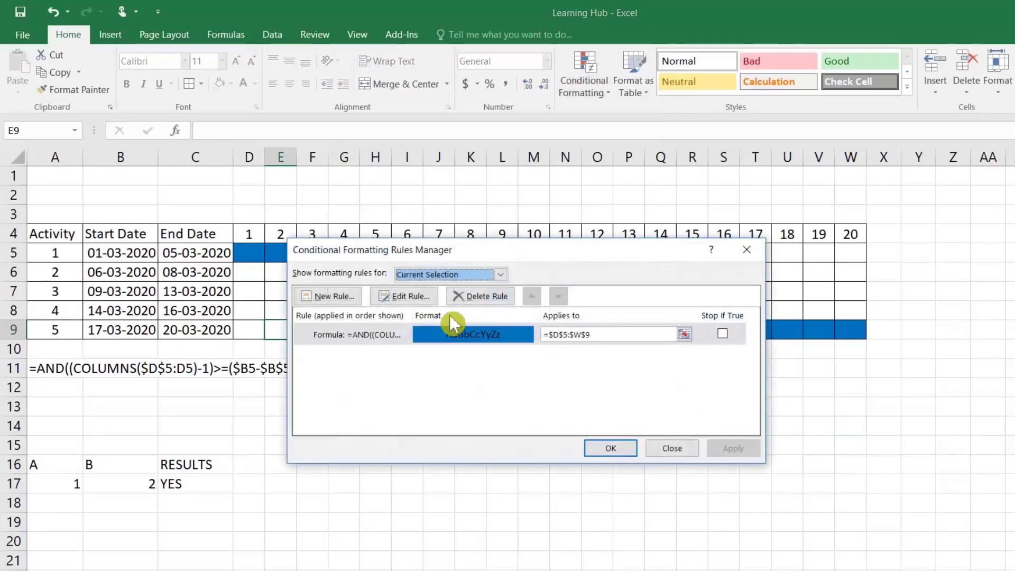
left_click(417, 300)
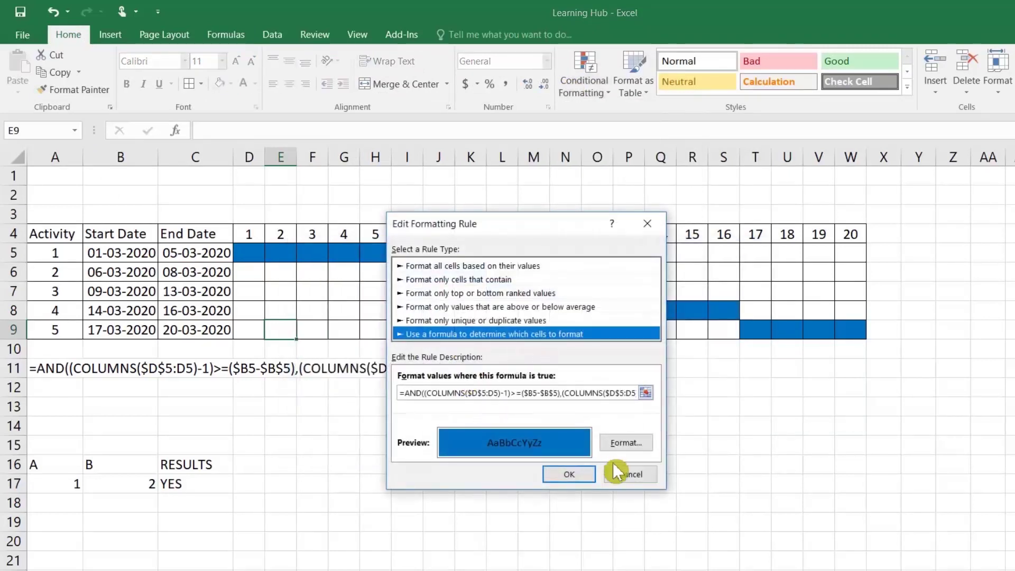
left_click(627, 482)
left_click(687, 452)
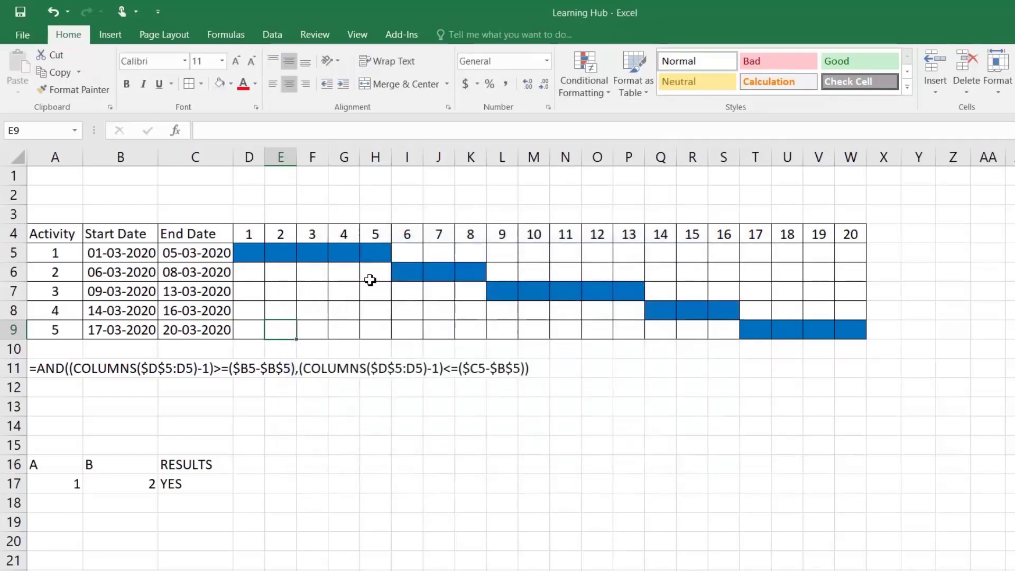
left_click_drag(257, 250, 845, 328)
left_click(450, 307)
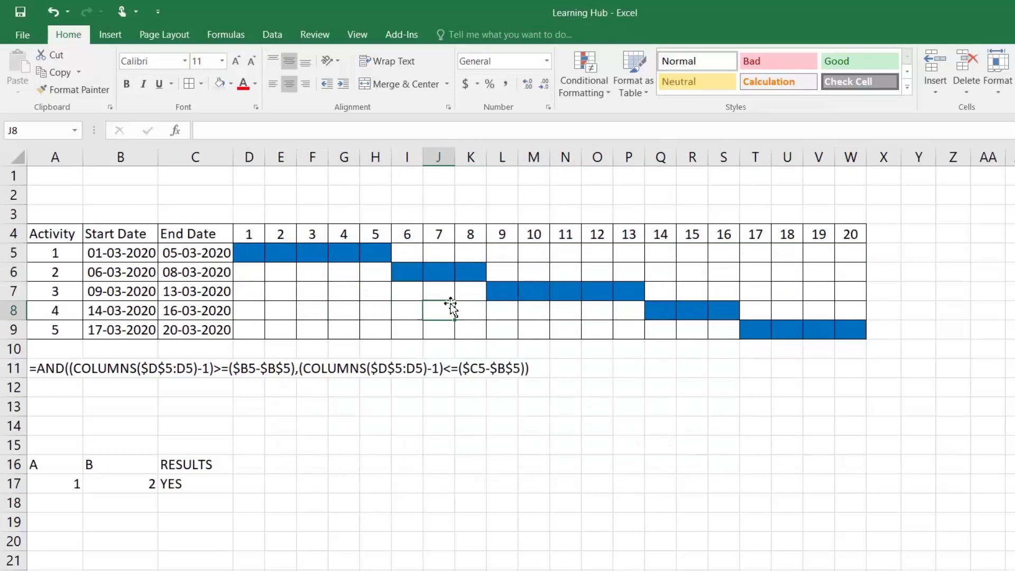
- Copy the AND formula from the text in A11, without its apostrophe, into cell D5 as a live formula
double_click(40, 368)
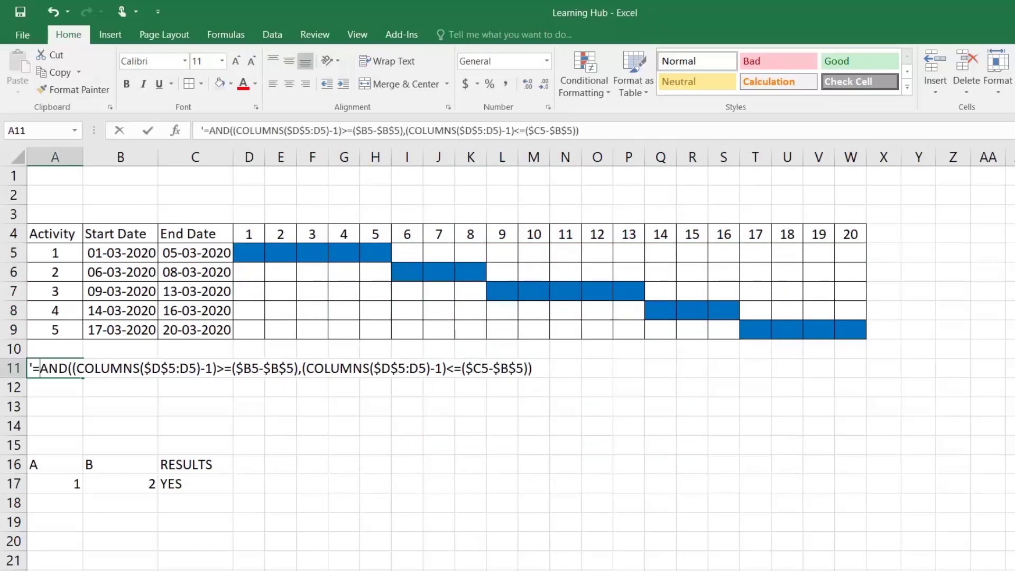
left_click_drag(32, 368, 619, 369)
key("ctrl+c")
key("Return")
left_click(255, 251)
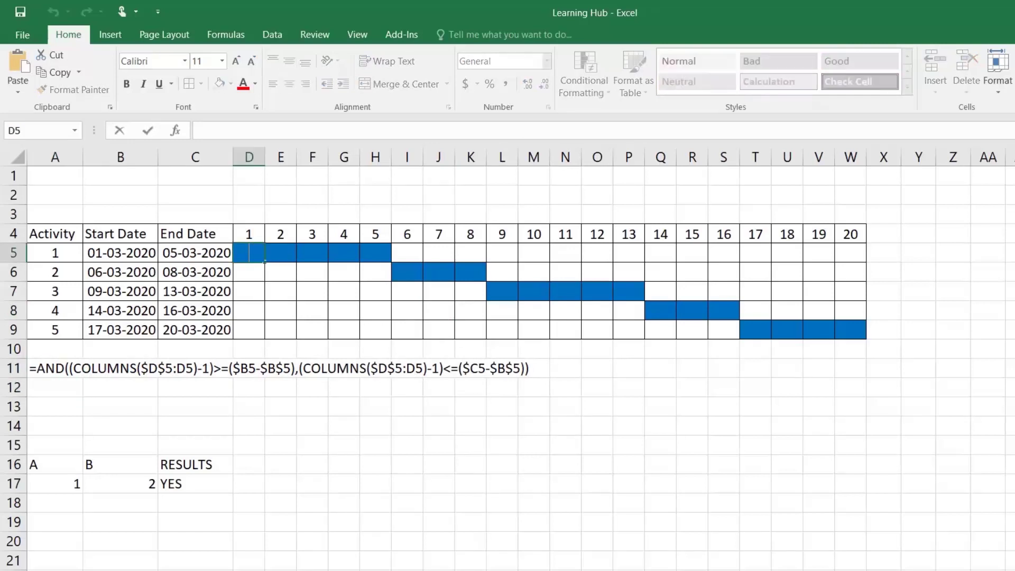
key("ctrl+v")
key("Return")
left_click(256, 252)
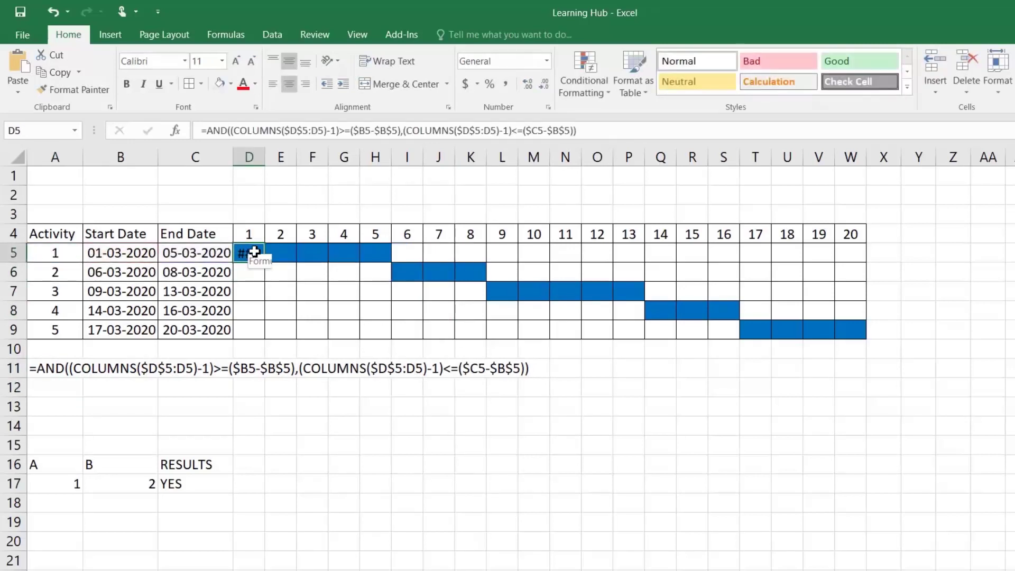
- Fill the AND formula from D5 across the chart range D5:W9 and auto-fit the widths of columns D to W
left_click_drag(265, 263, 865, 264)
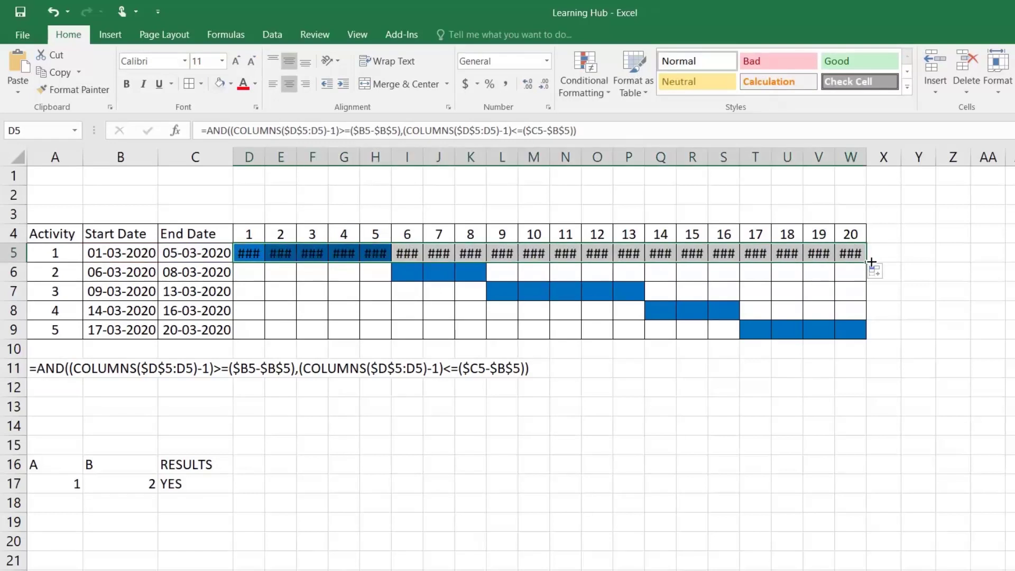
left_click_drag(869, 263, 870, 328)
left_click_drag(257, 160, 839, 163)
double_click(839, 162)
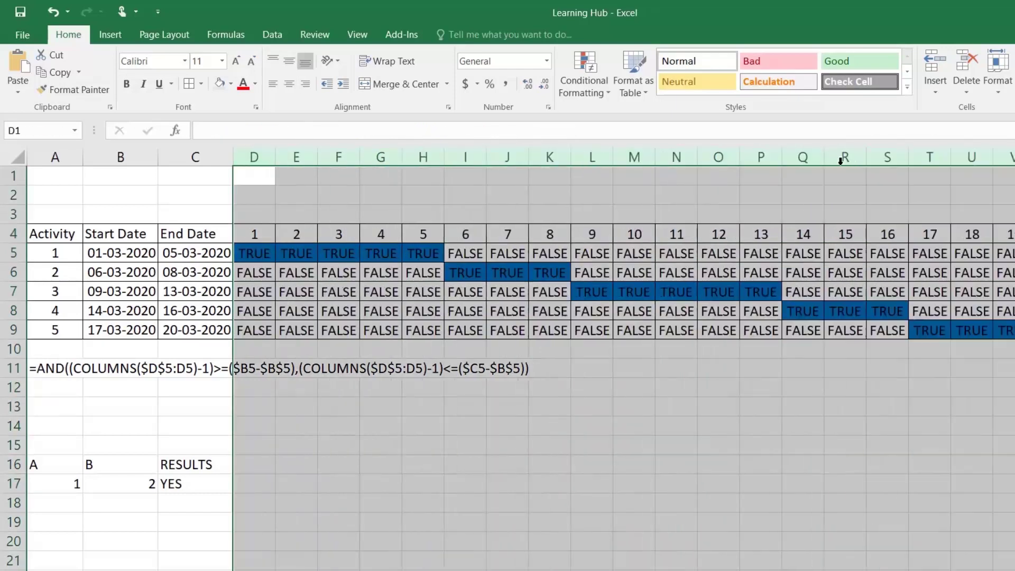
- Inspect the filled formulas in G6 and in the row 5 cells D5 through I5
left_click(385, 272)
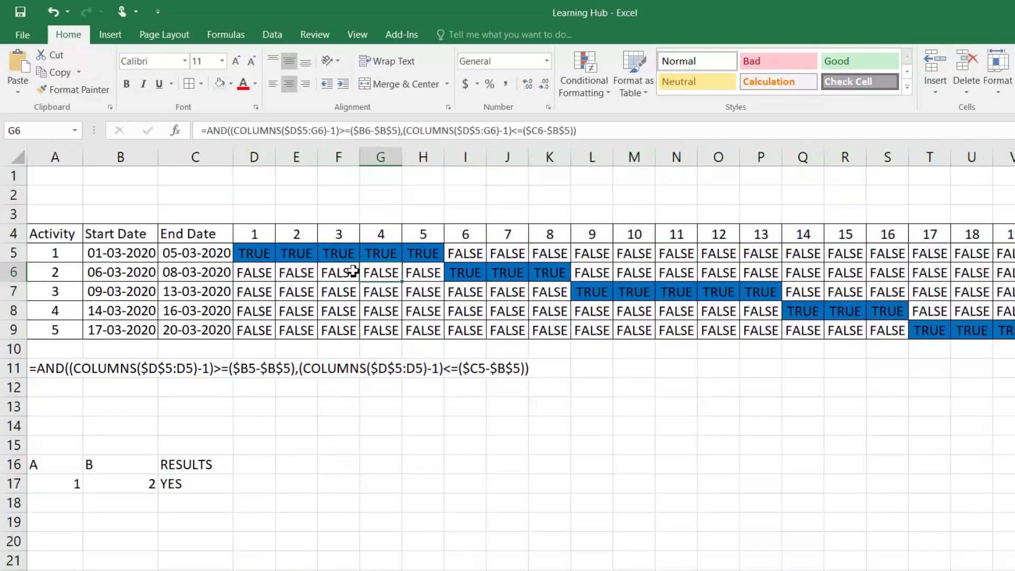
left_click(264, 253)
left_click(285, 254)
left_click(325, 253)
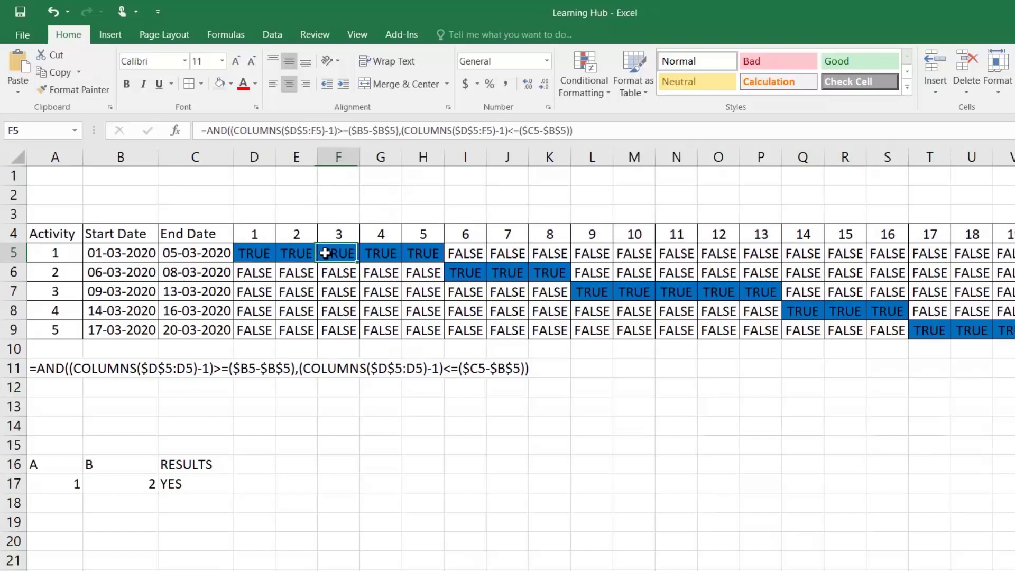
left_click(381, 253)
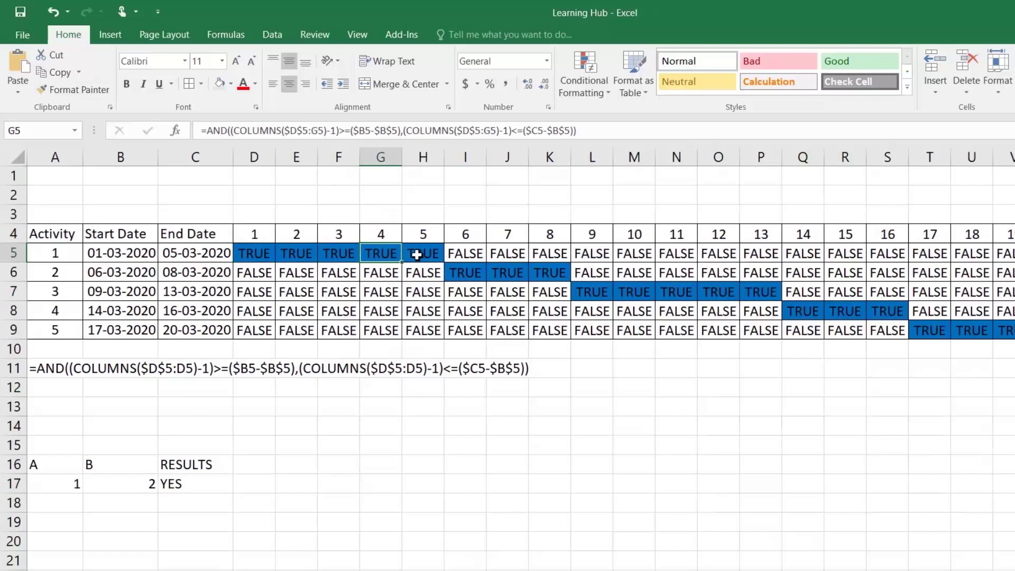
left_click(479, 254)
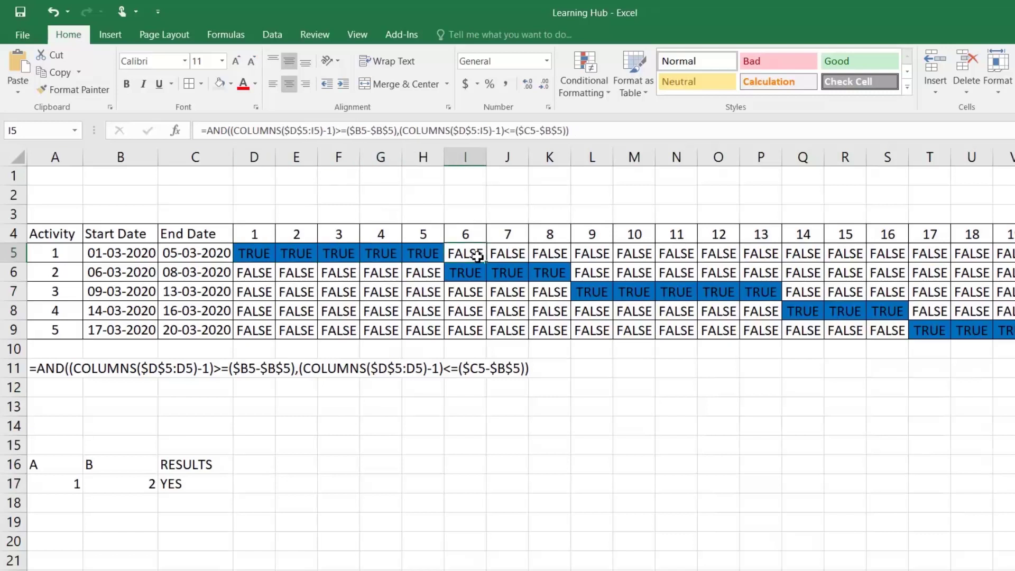
- Start Evaluate Formula on D5, with its dialog moved below the chart, and step through the first AND condition until it is resolved
left_click(260, 254)
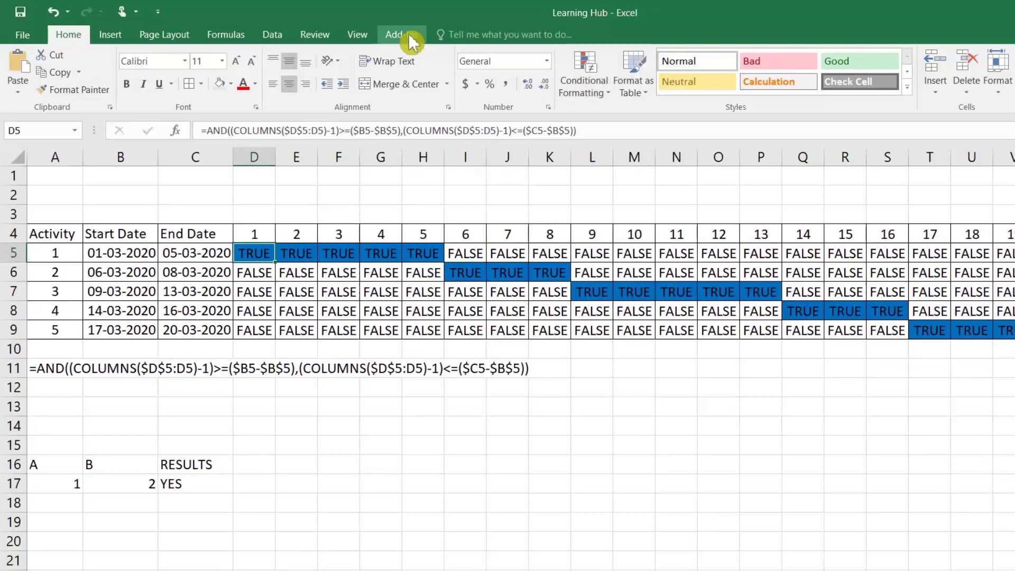
left_click(227, 35)
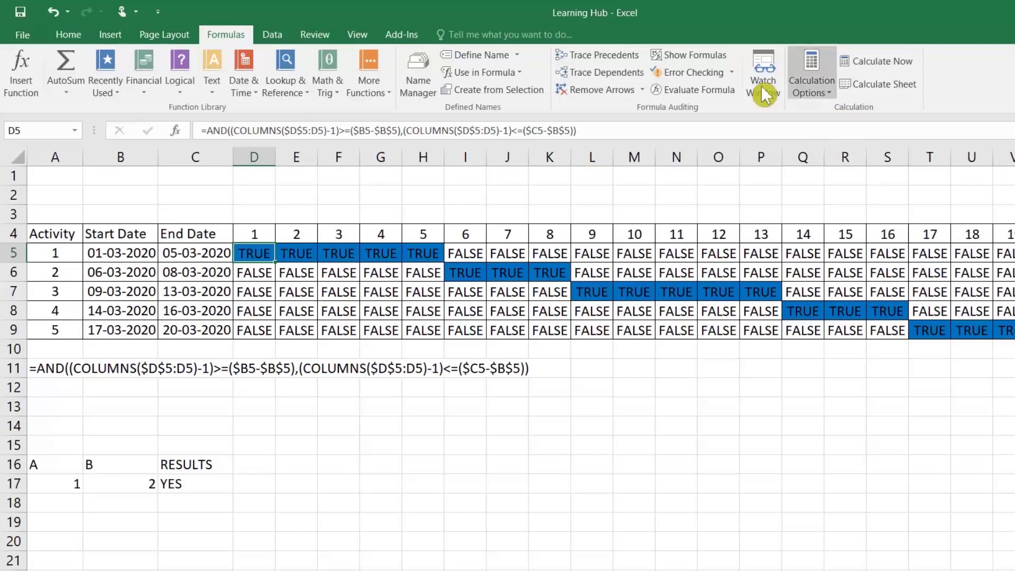
left_click(697, 90)
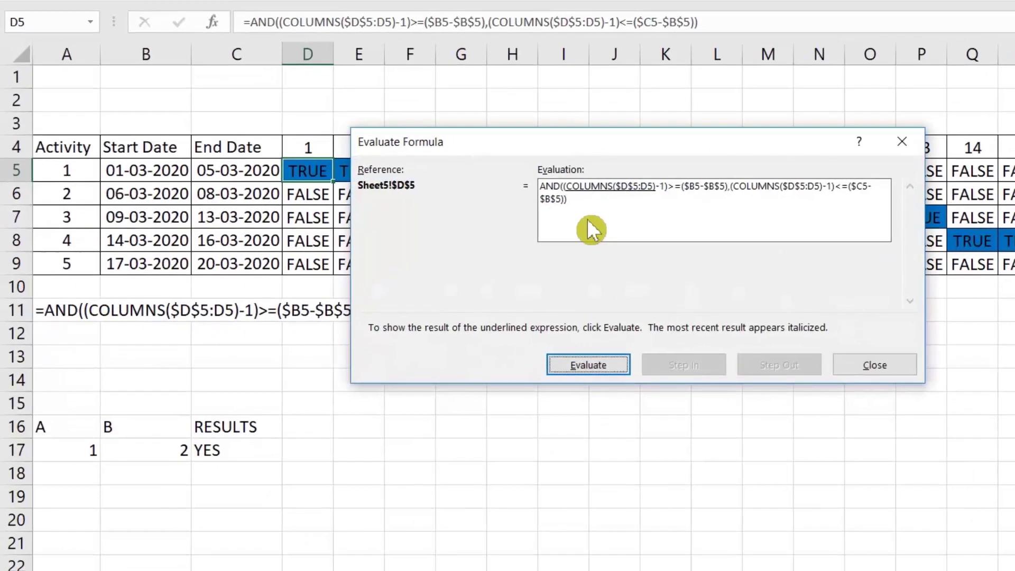
left_click_drag(584, 147, 556, 333)
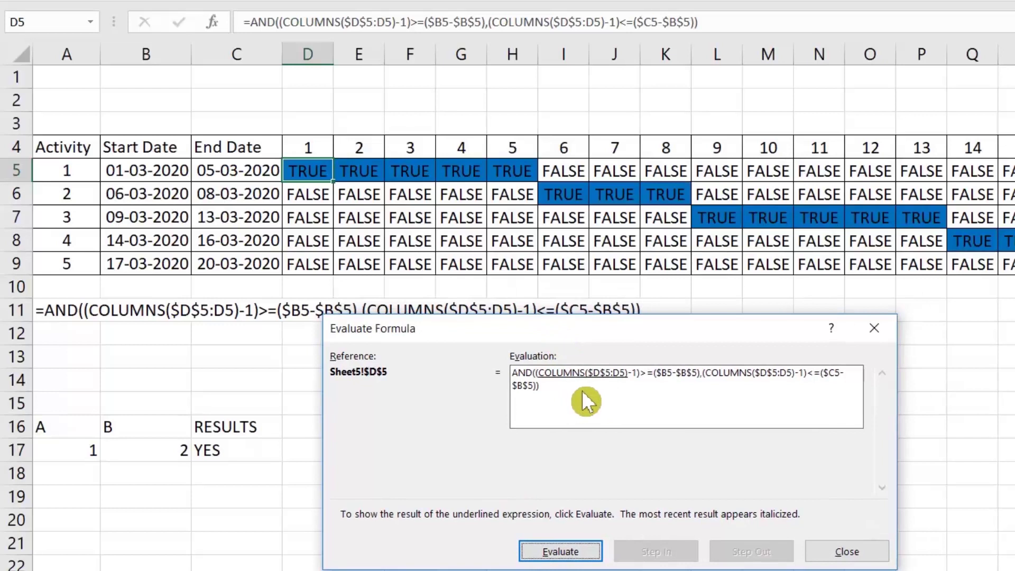
left_click(585, 551)
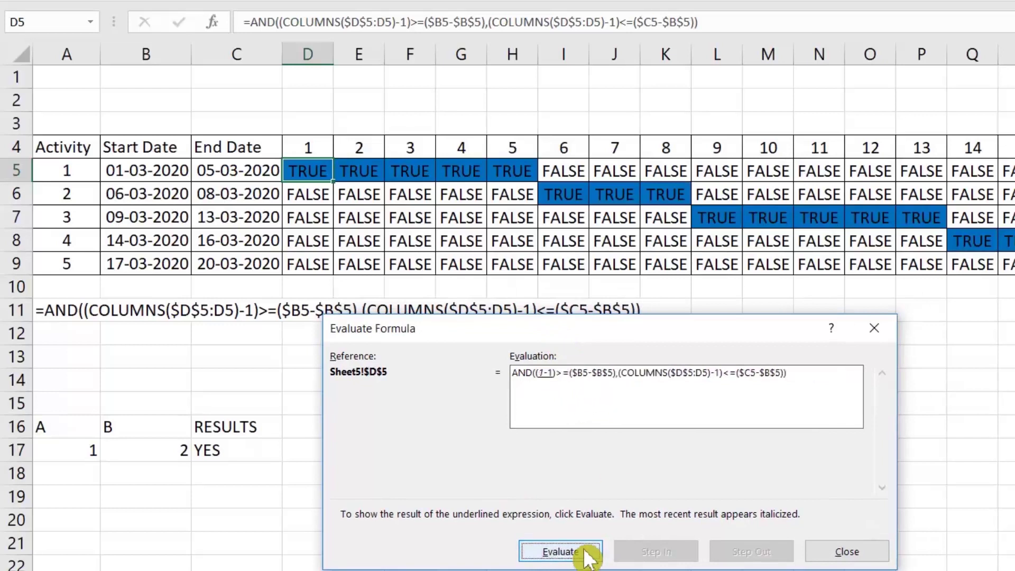
left_click(586, 554)
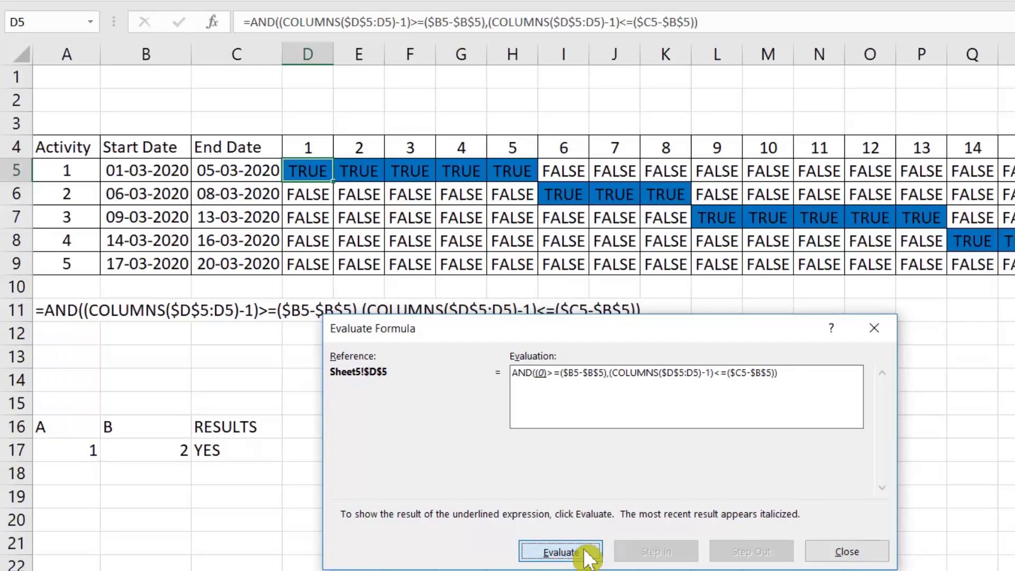
left_click(587, 555)
left_click(587, 555)
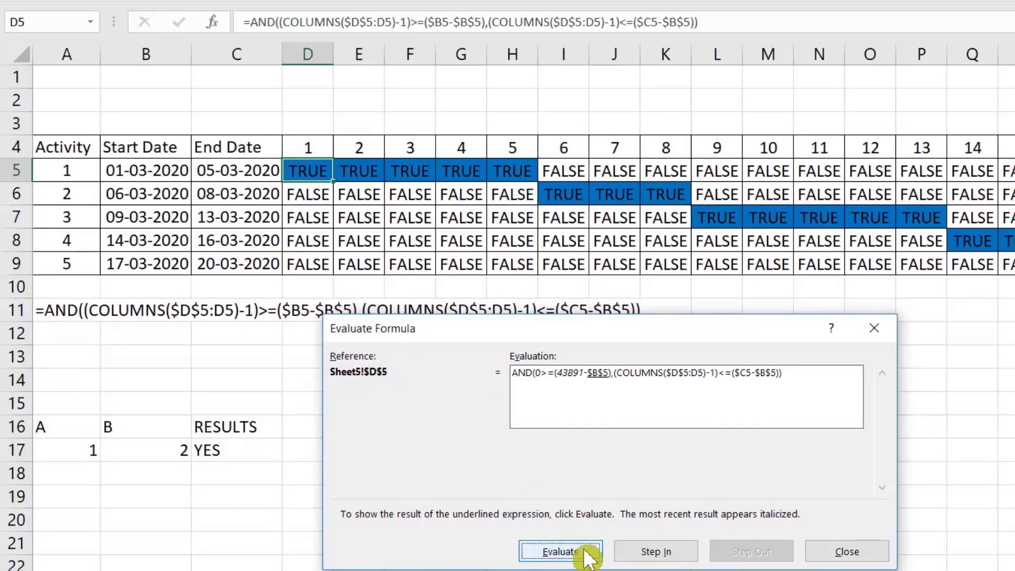
left_click(587, 555)
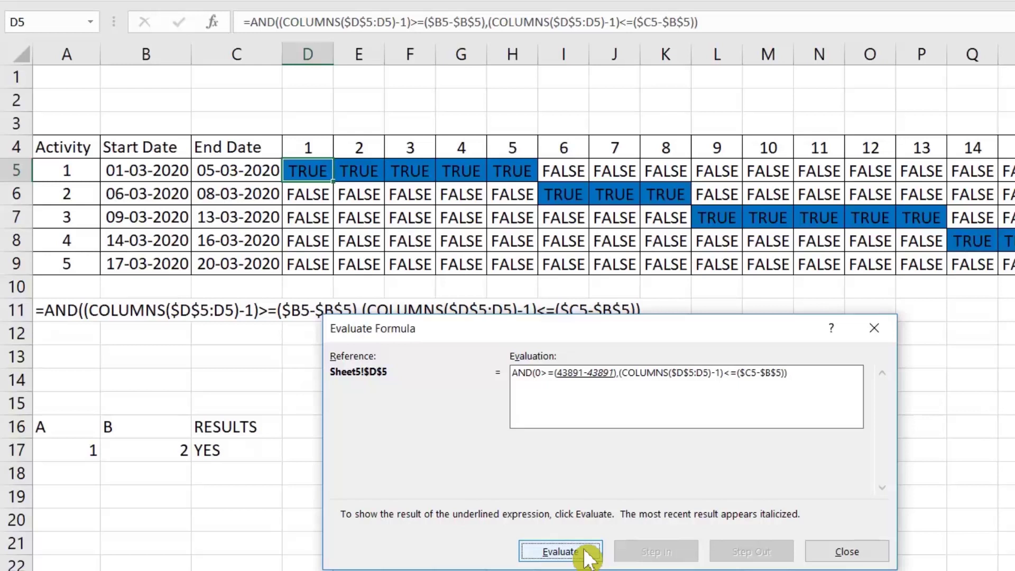
left_click(587, 555)
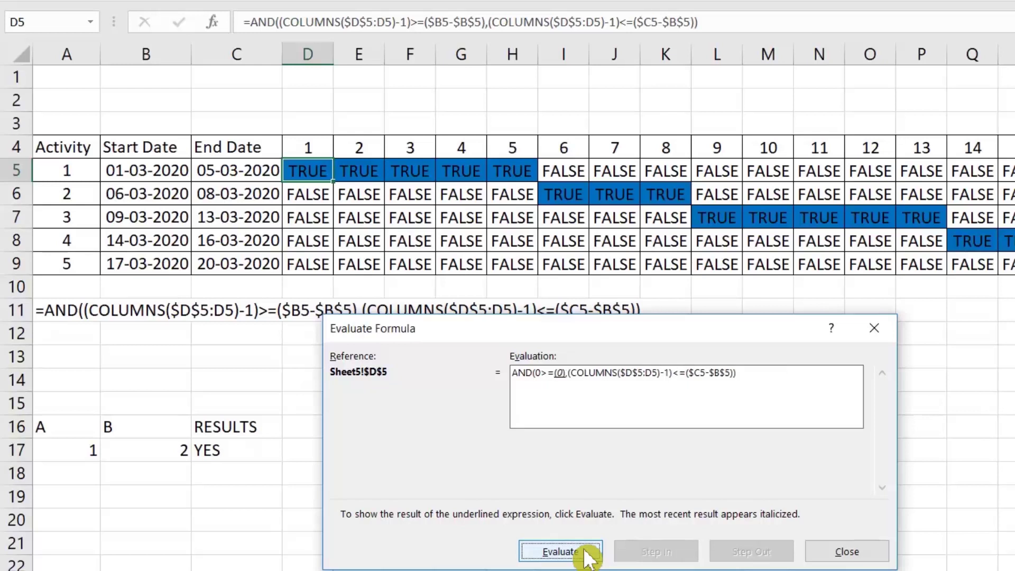
left_click(586, 553)
left_click(587, 554)
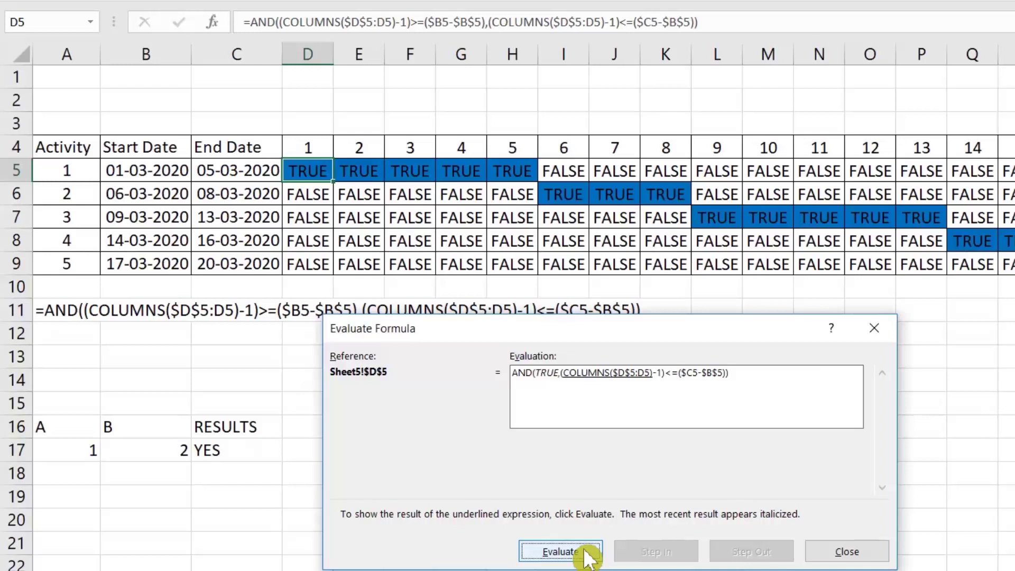
- Evaluate the second AND condition of D5 step by step up to the formula's final result, and close the evaluation
left_click(586, 554)
left_click(587, 554)
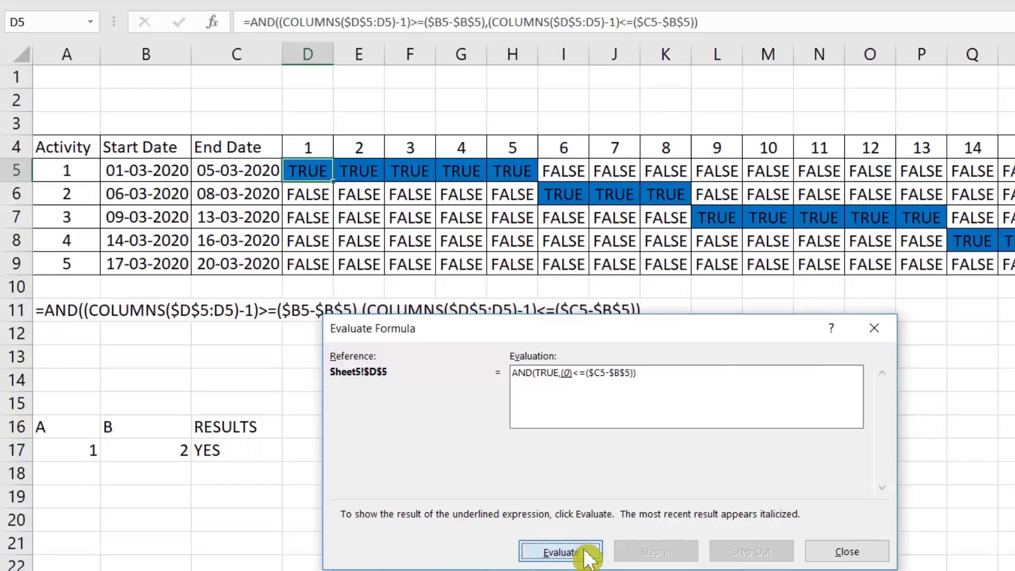
left_click(586, 554)
left_click(587, 554)
left_click(587, 554)
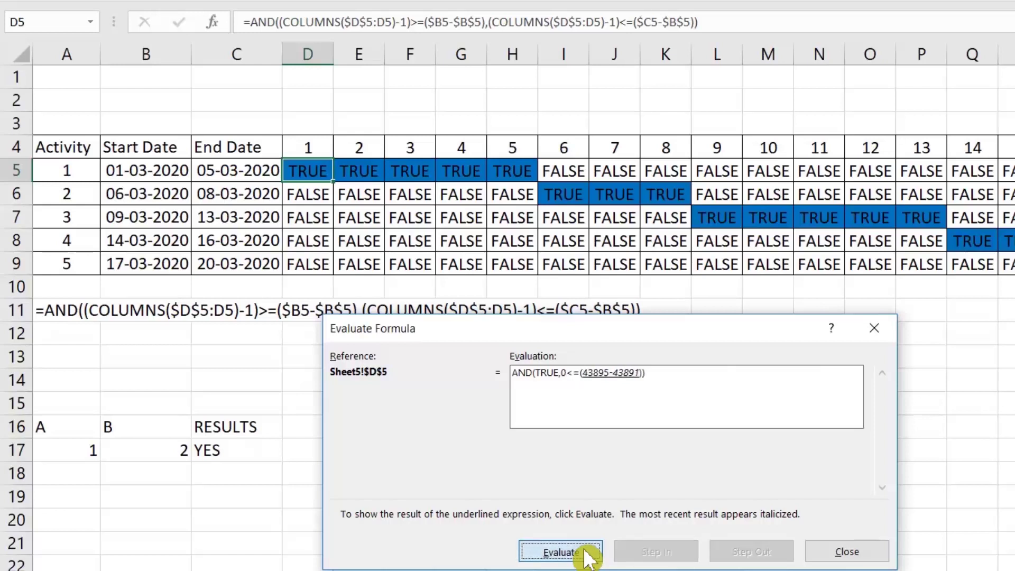
left_click(586, 554)
left_click(587, 554)
left_click(587, 554)
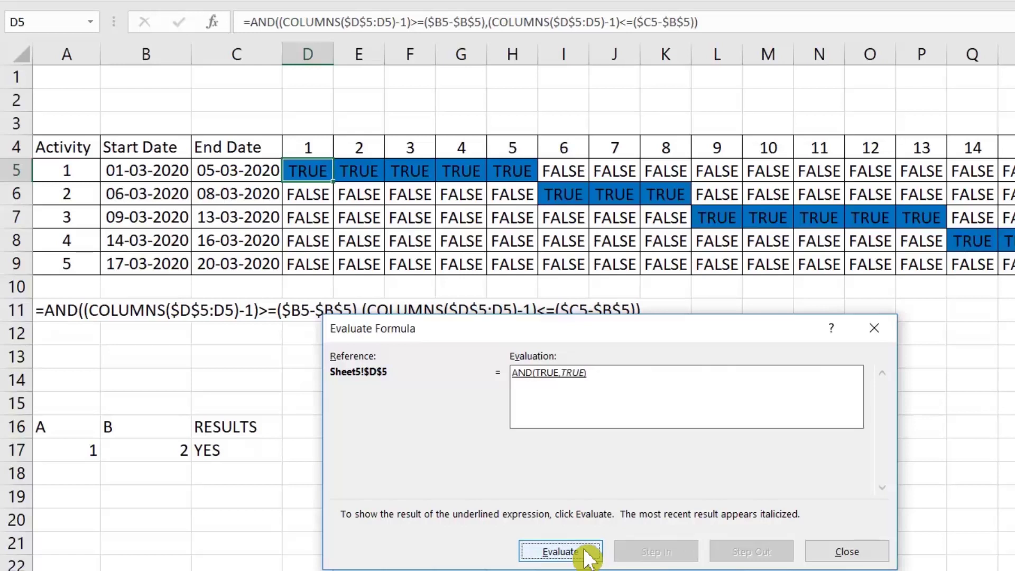
left_click(587, 554)
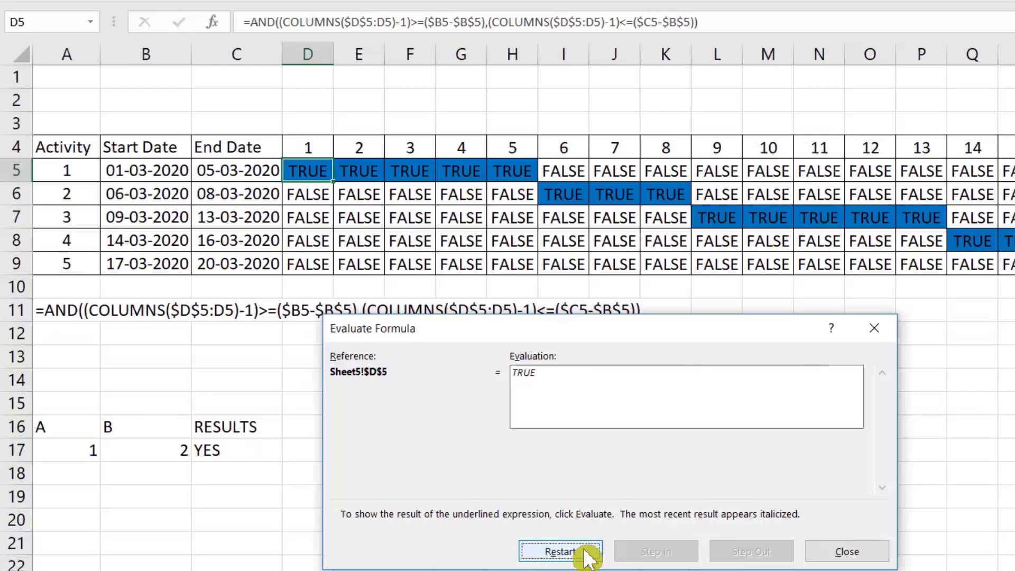
left_click(827, 549)
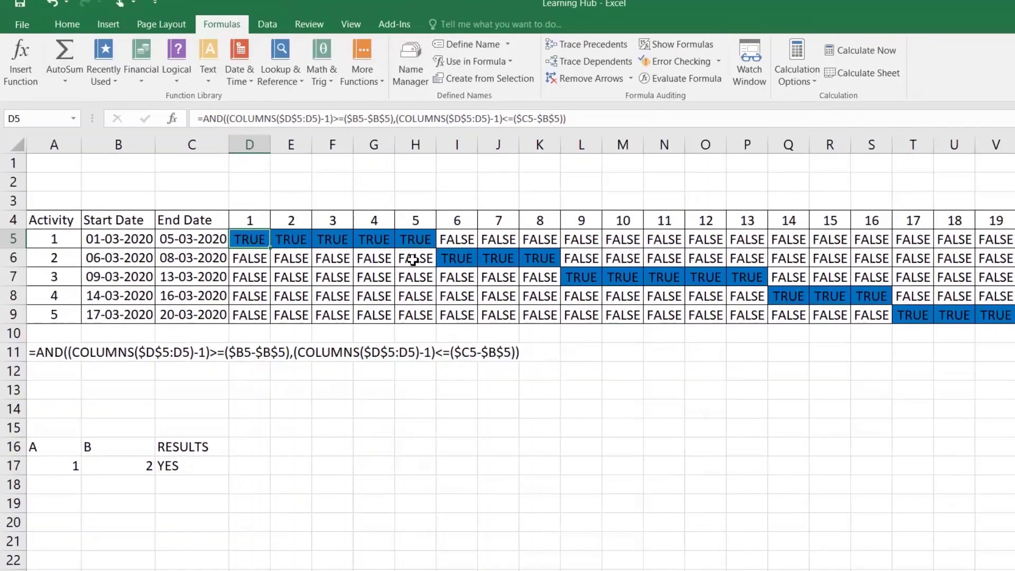
- Start Evaluate Formula on H6 and step through the first AND condition, comparing the column offset with $B6-$B$5, until it is resolved
left_click(413, 260)
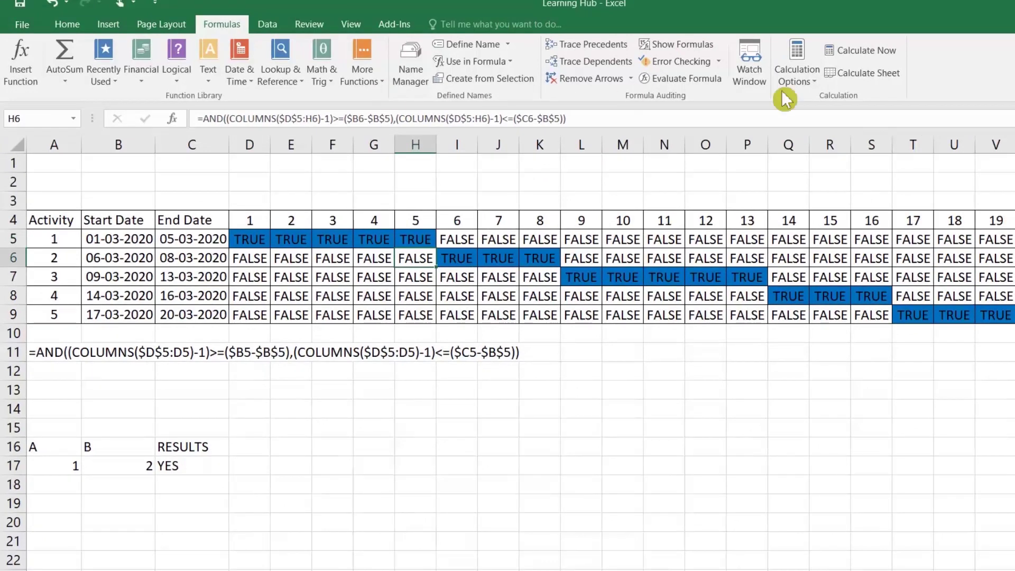
left_click(681, 84)
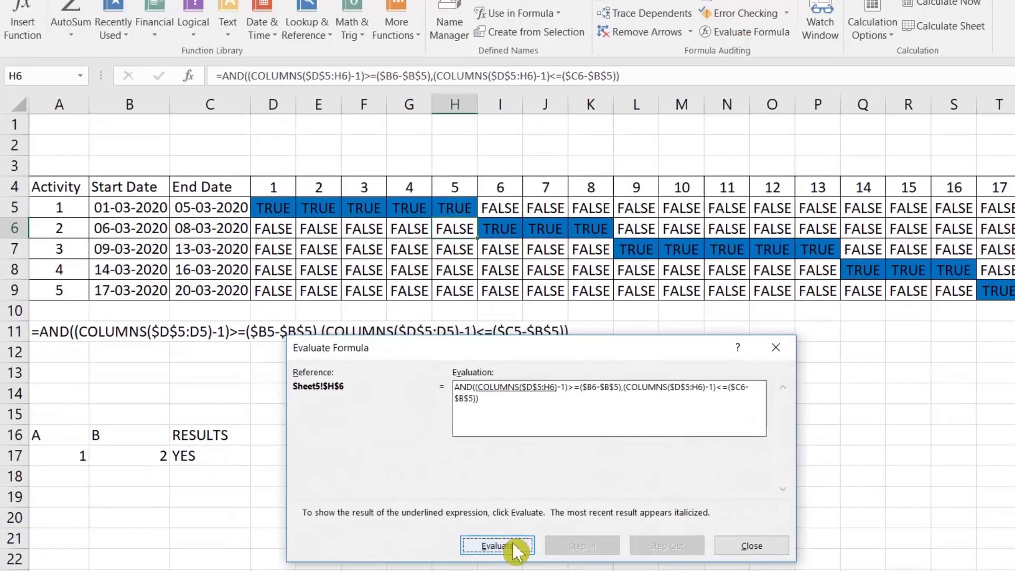
left_click(514, 550)
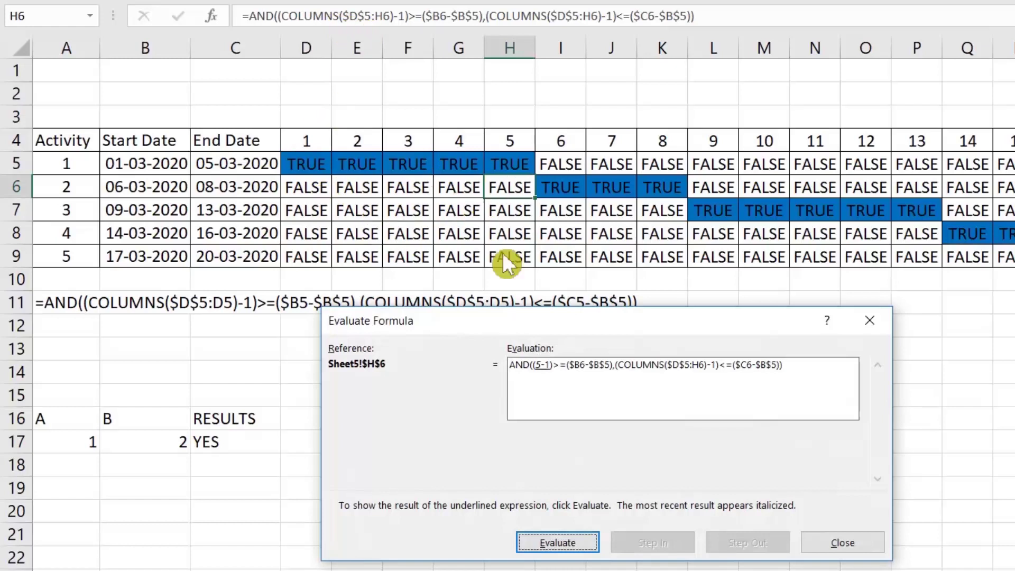
left_click(587, 535)
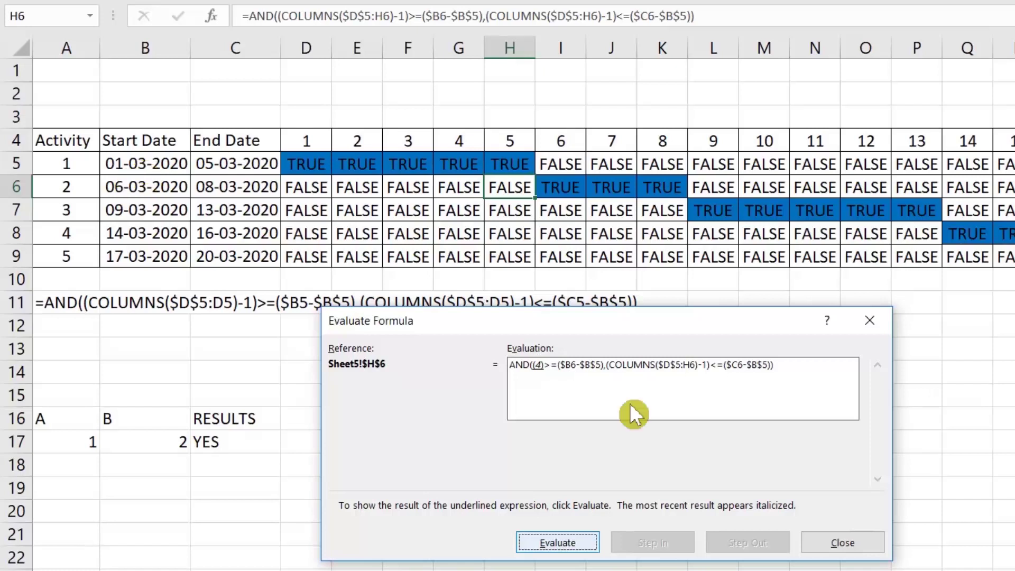
left_click(588, 555)
left_click(588, 554)
left_click(589, 555)
left_click(588, 555)
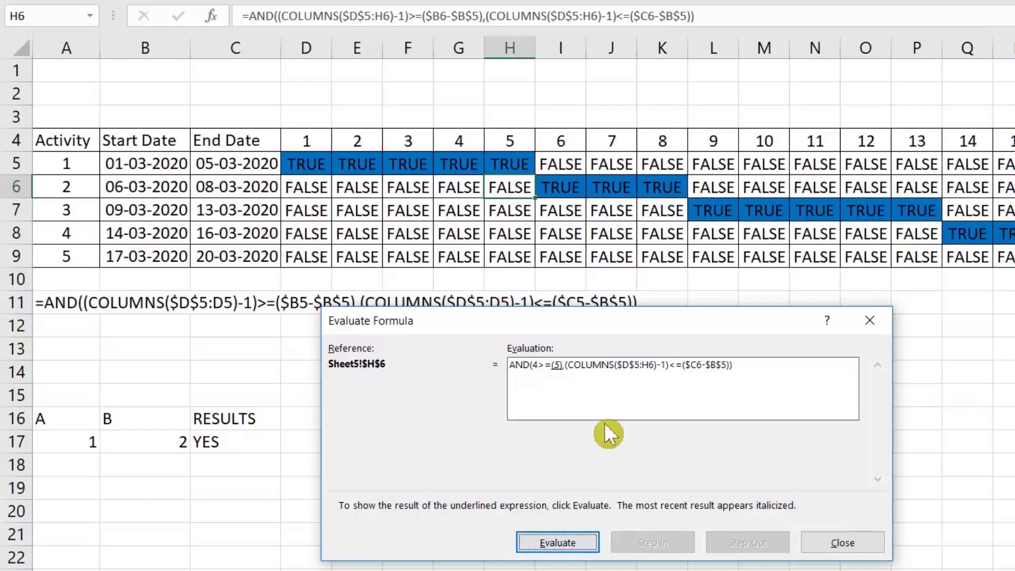
left_click(562, 545)
left_click(566, 548)
- Step through the rest of the H6 formula, comparing the column offset with $C6-$B$5, to its final result and close the evaluation
left_click(567, 548)
left_click(567, 549)
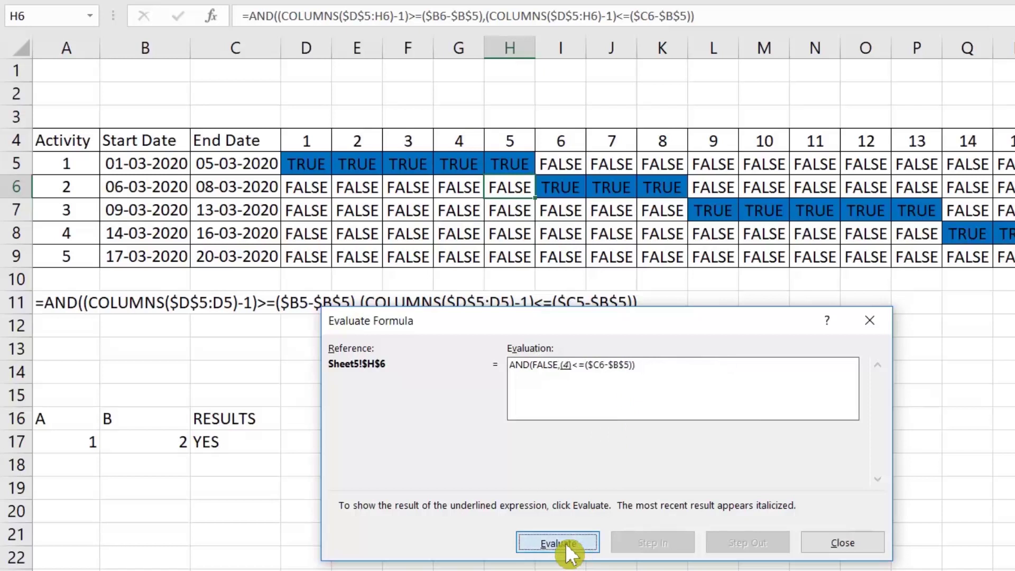
left_click(567, 547)
left_click(569, 547)
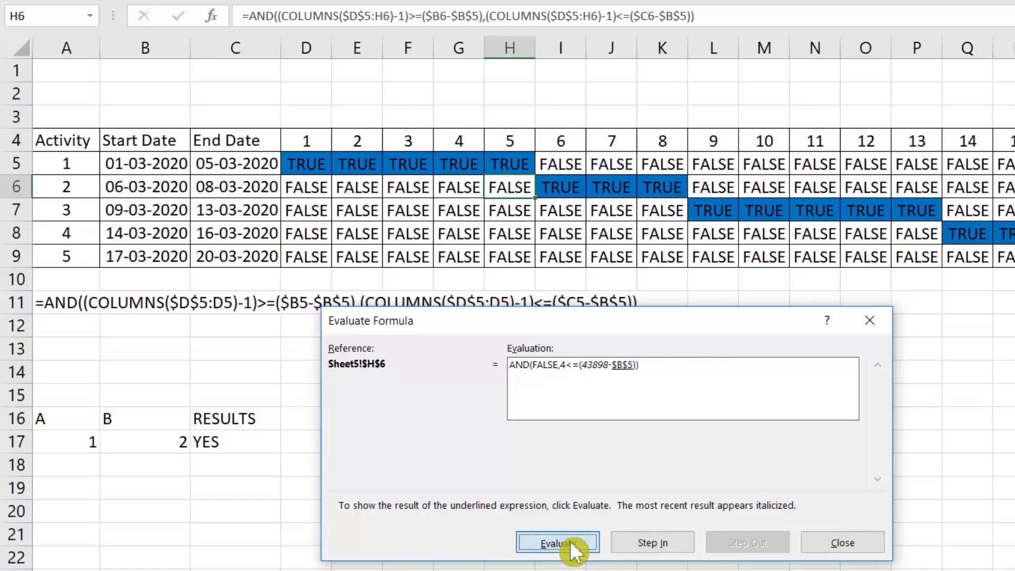
left_click(572, 545)
left_click(572, 547)
left_click(573, 547)
left_click(573, 547)
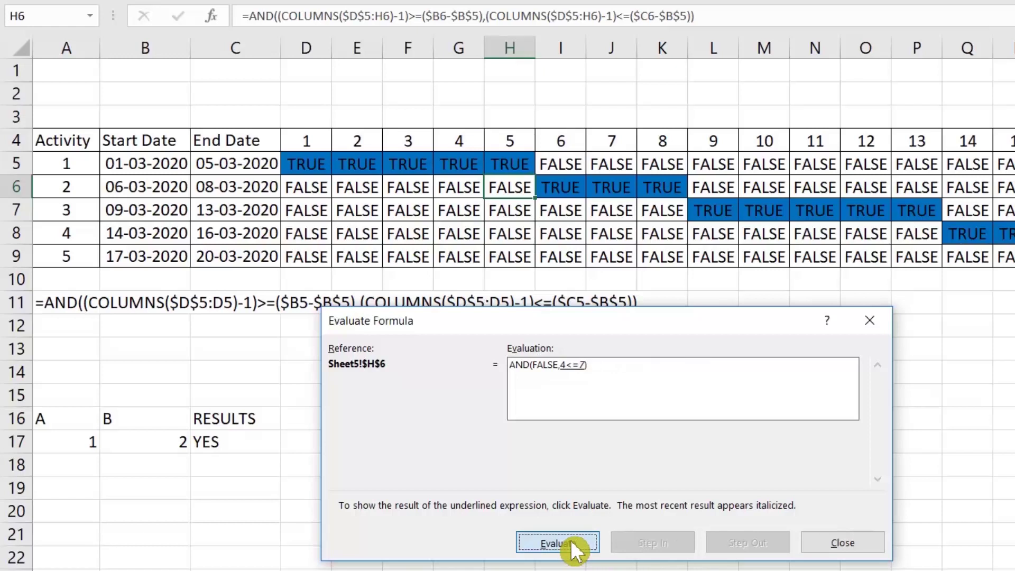
left_click(573, 547)
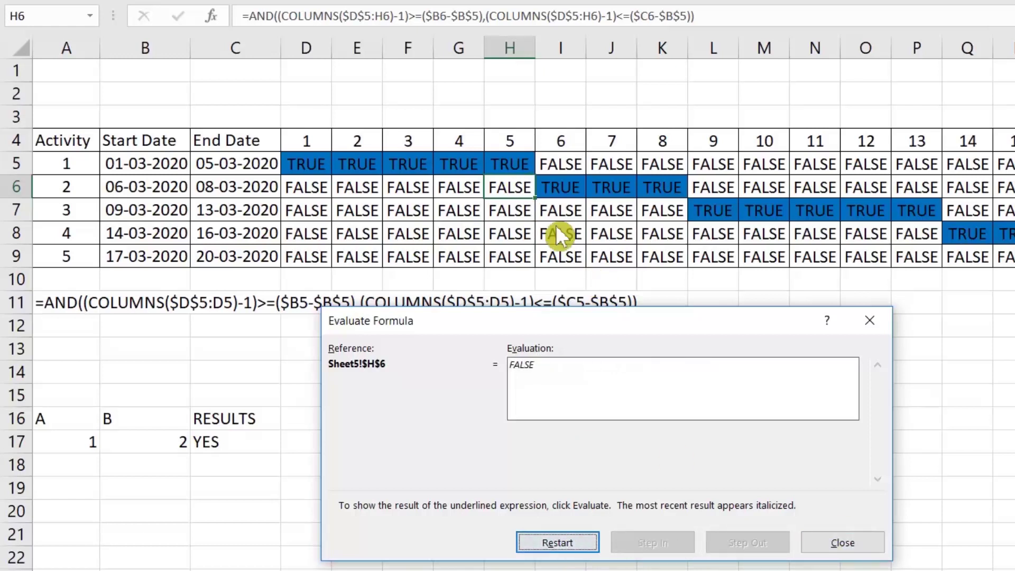
left_click(841, 543)
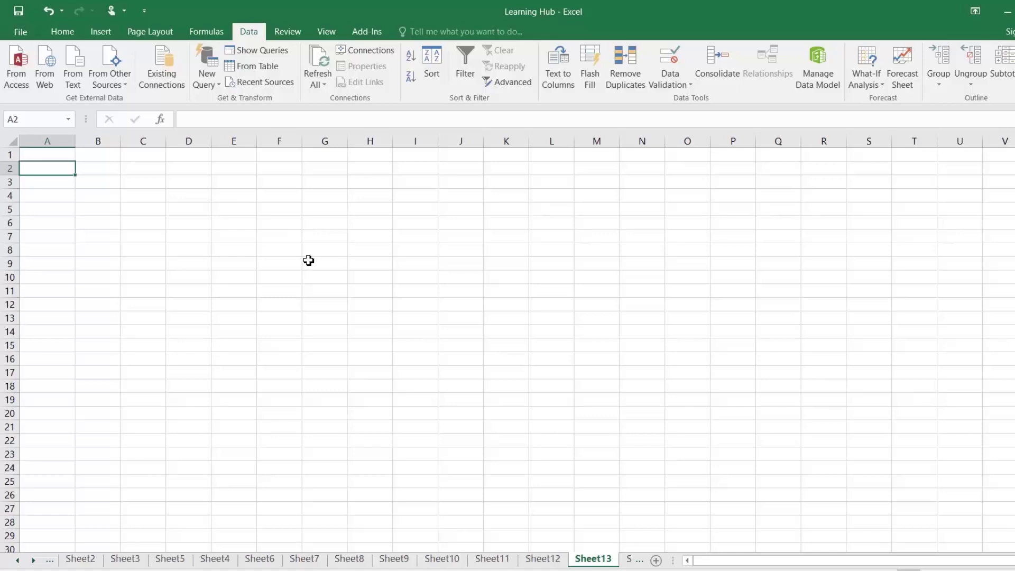
- Switch to the untitled Notepad document, review and copy its entire comma-separated data list, and return to the empty Sheet13 in Excel
key("alt+Tab")
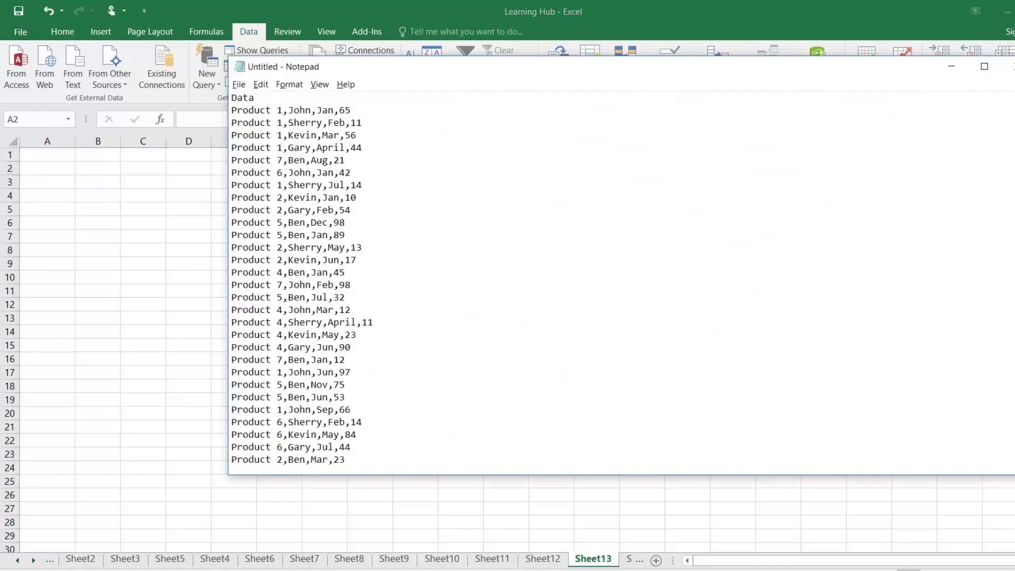
left_click_drag(254, 98, 231, 98)
scroll(302, 278, "down", 3)
scroll(301, 278, "down", 10)
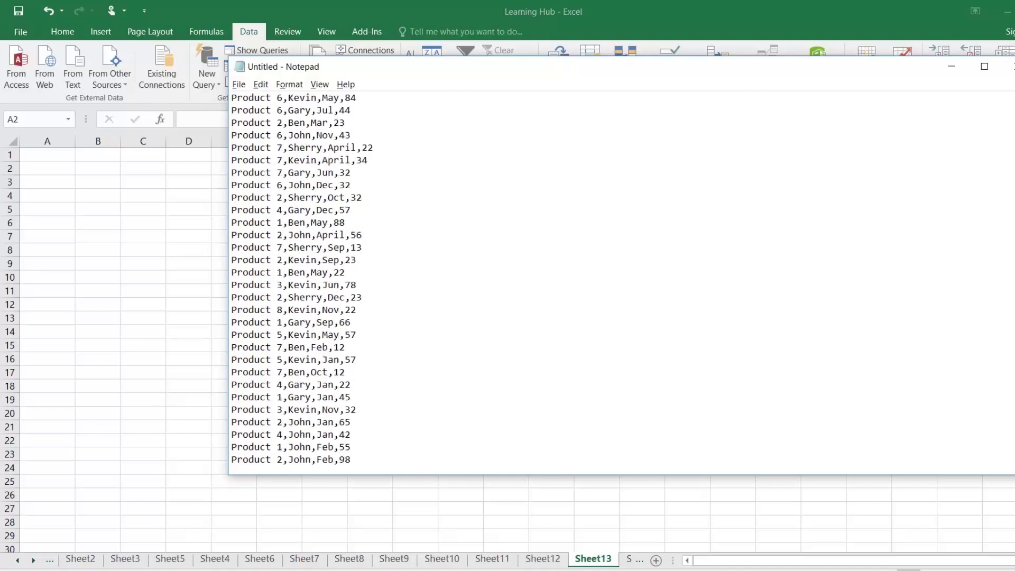
scroll(301, 278, "up", 13)
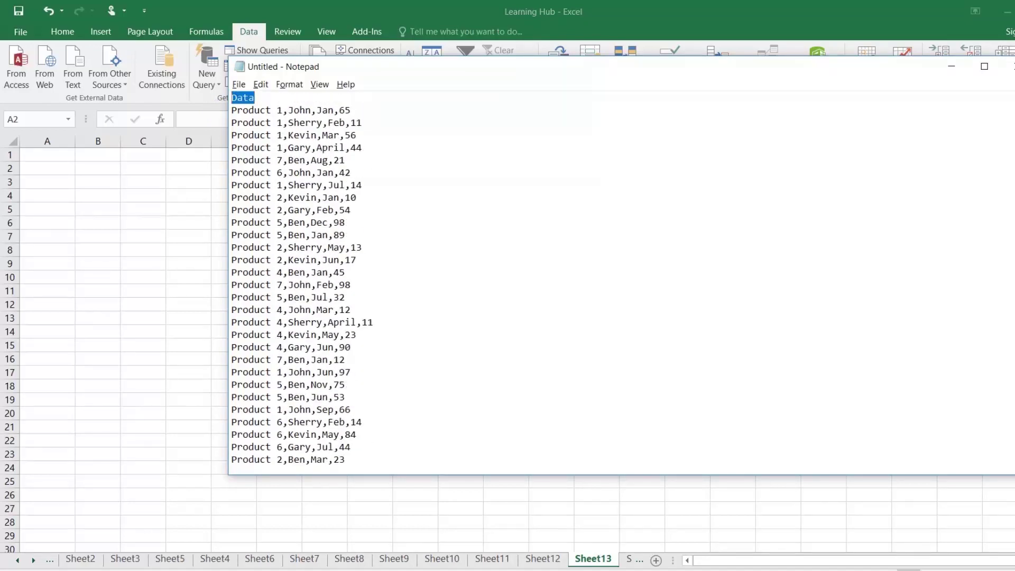
key("ctrl+a")
key("ctrl+c")
key("alt+Tab")
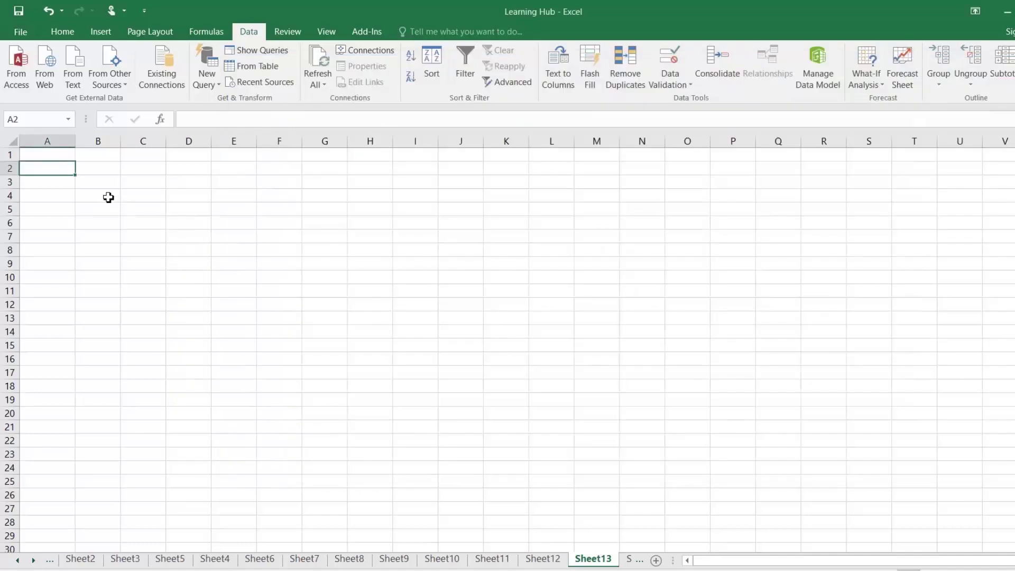
- Paste the copied comma-separated list into column A starting at A1 and widen the column to fit the entries
left_click(66, 155)
key("ctrl+v")
left_click_drag(76, 140, 221, 151)
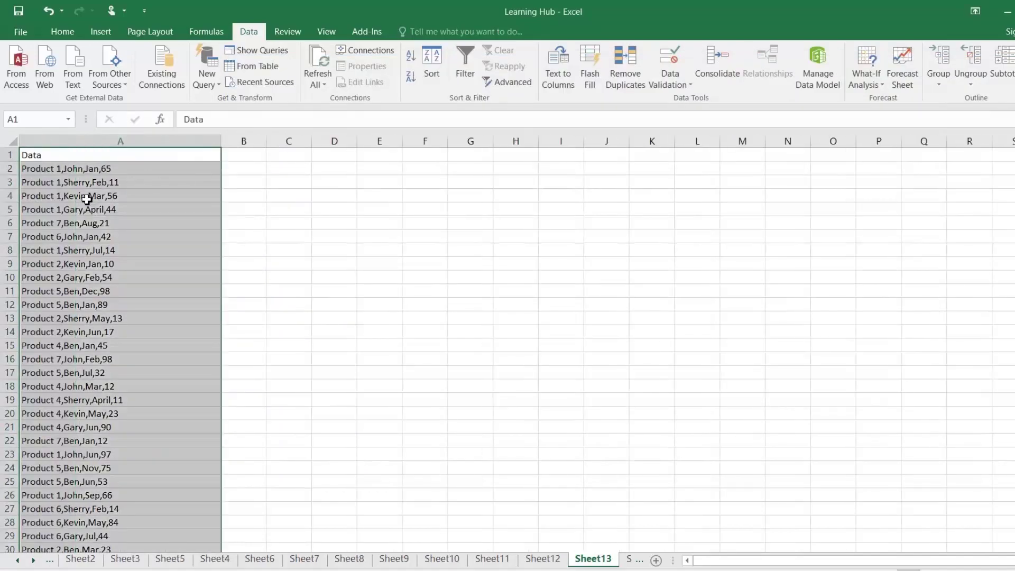
- Start Text to Columns on column A as Delimited data, with Comma as the delimiter, and advance to the column format settings
left_click(115, 170)
left_click(128, 141)
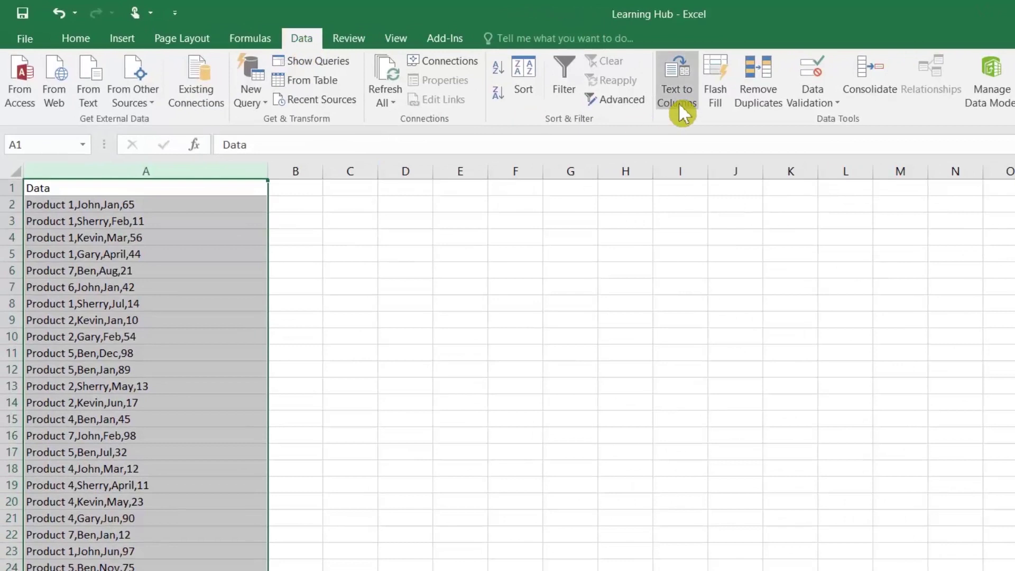
left_click(678, 94)
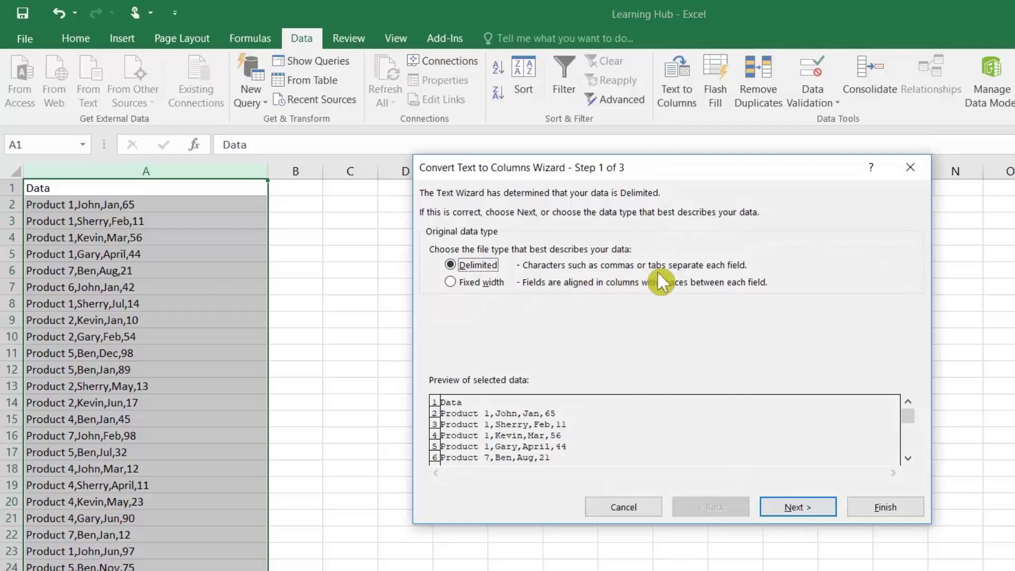
left_click(778, 505)
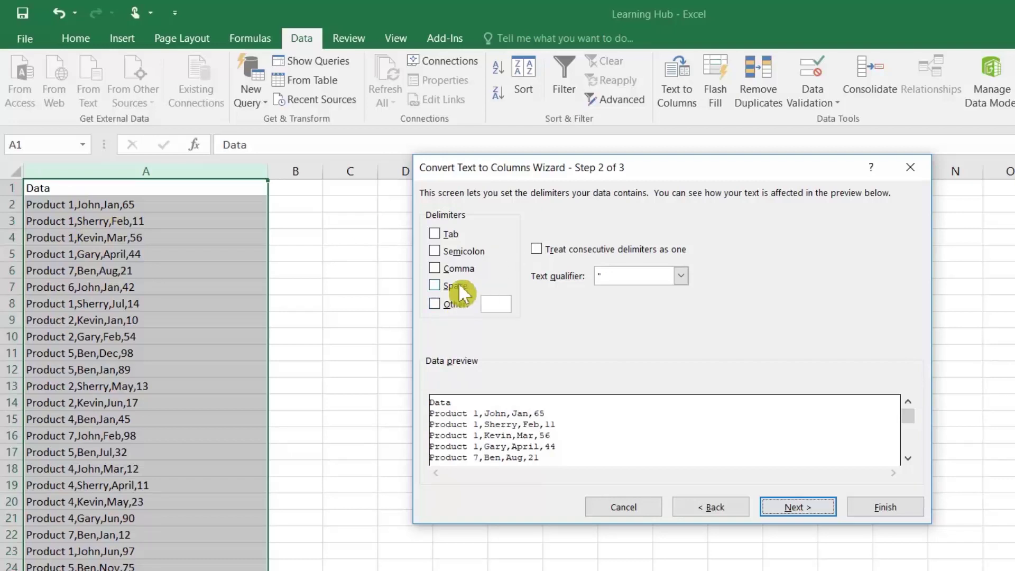
left_click(443, 274)
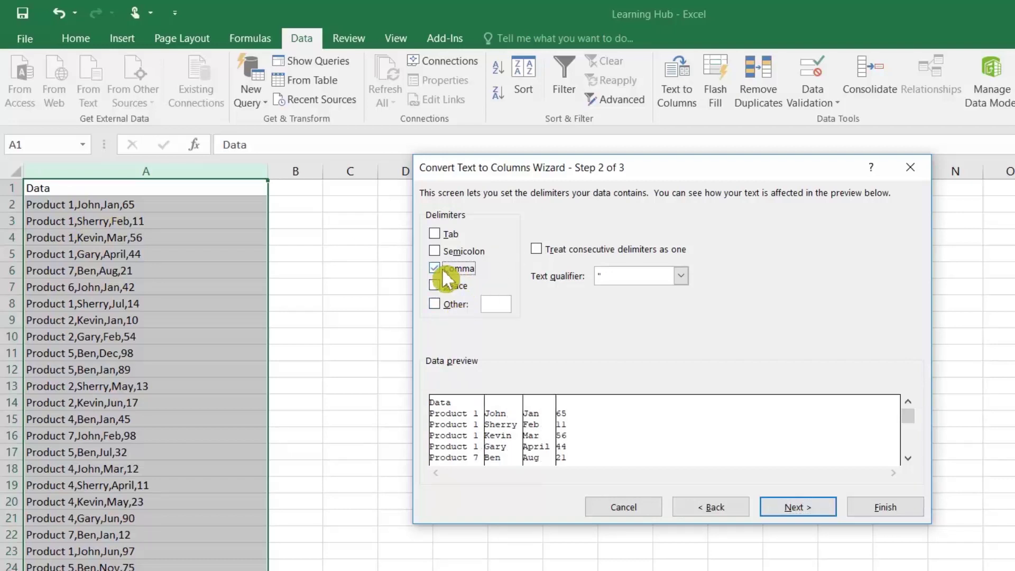
left_click(442, 268)
left_click(435, 304)
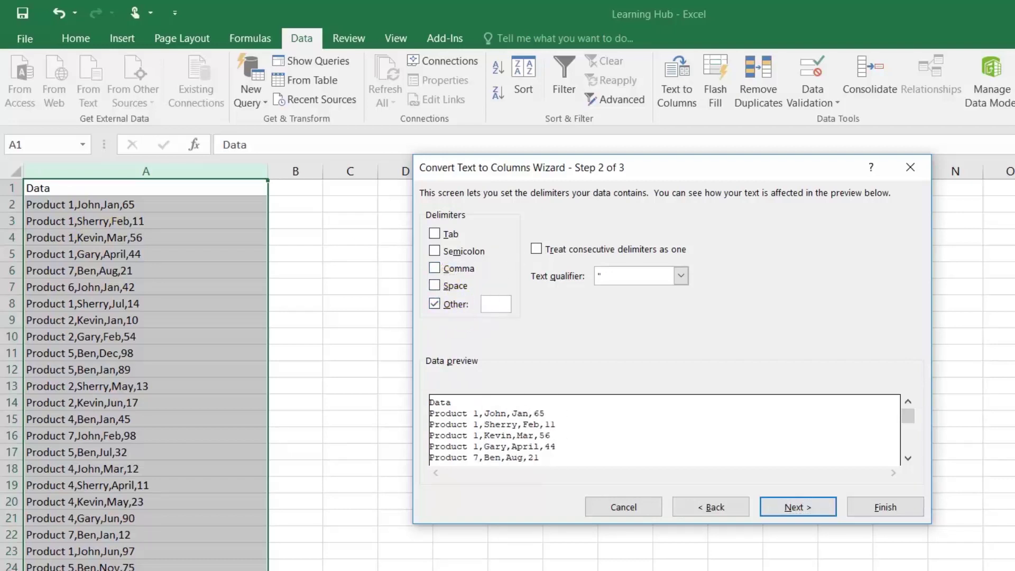
left_click(435, 268)
left_click(806, 504)
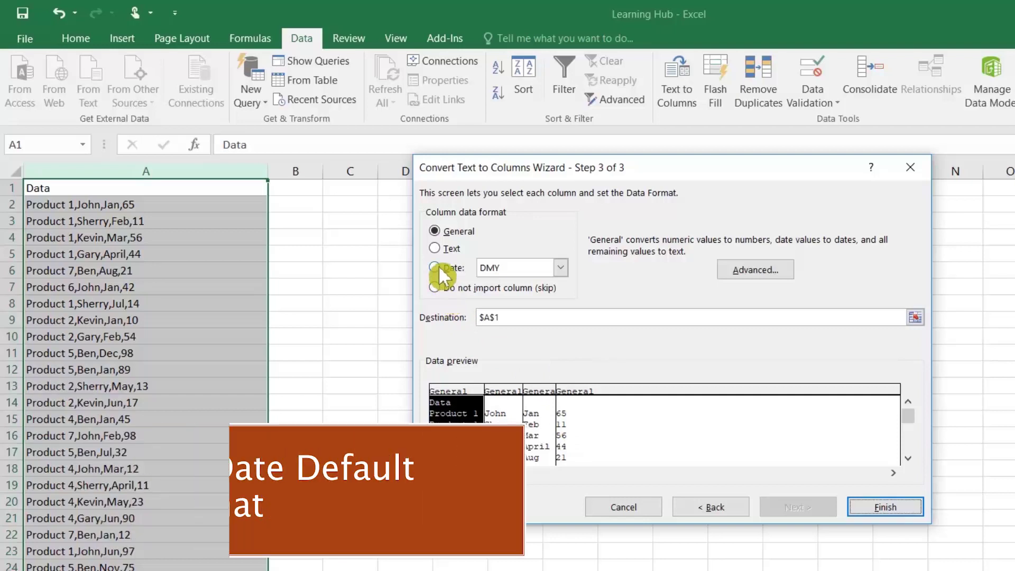
- Check the date format options for the month column, keep it as General, and finish splitting the data with destination $A$1
left_click(511, 396)
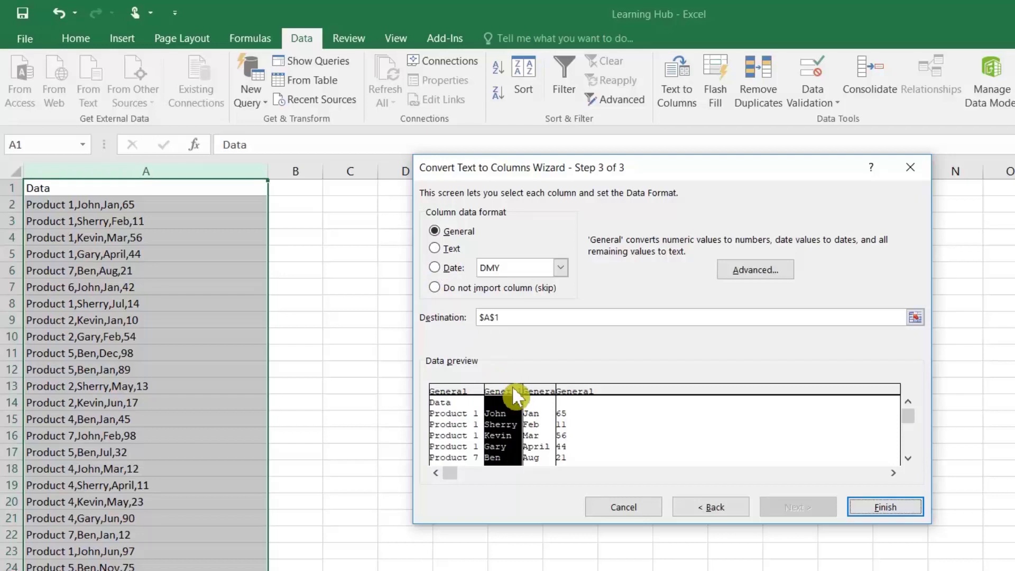
left_click(543, 394)
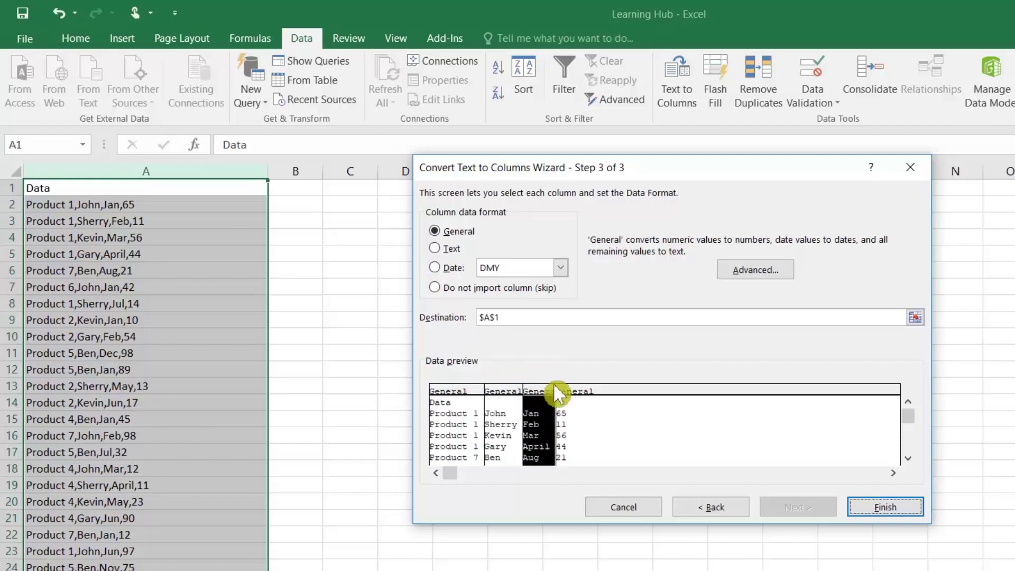
left_click(438, 268)
left_click(558, 268)
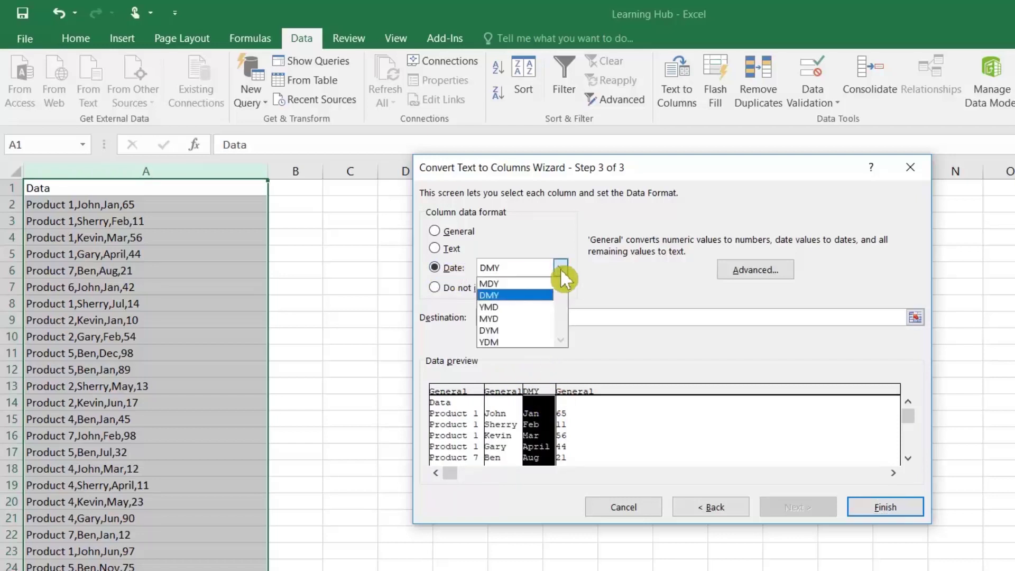
left_click(560, 268)
left_click(438, 231)
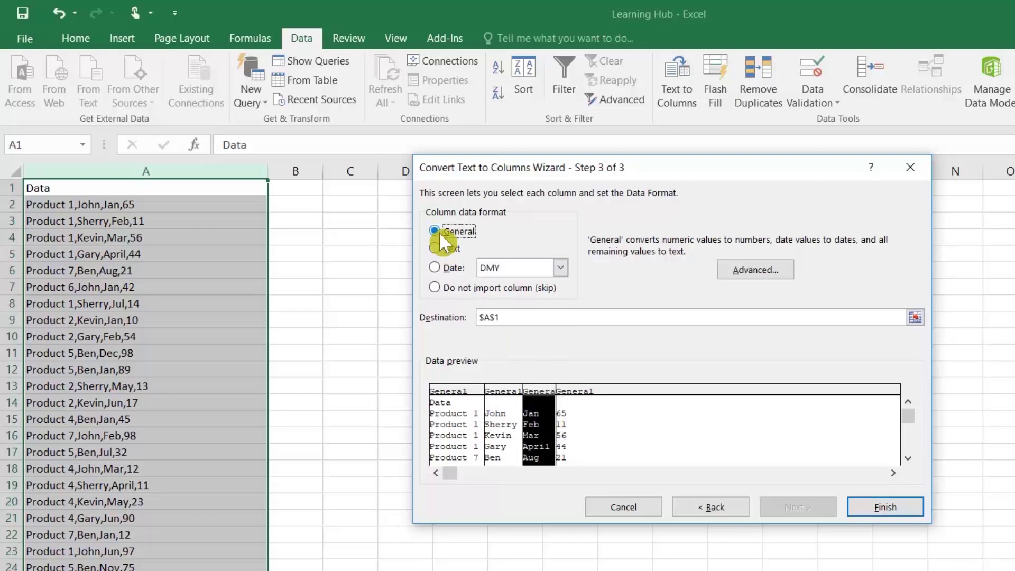
left_click(885, 508)
left_click(313, 244)
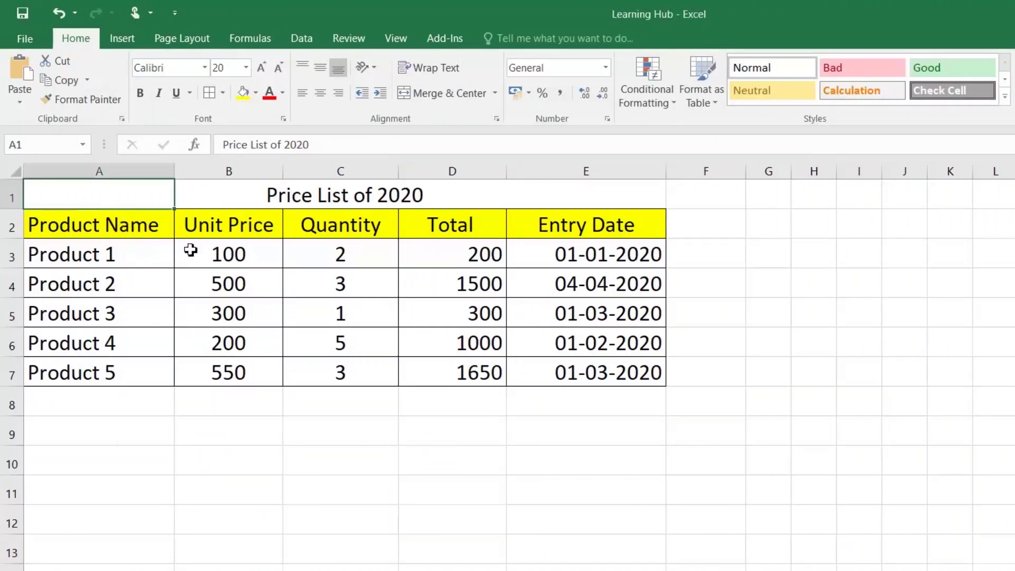
- Convert the price list range A2:E7 into a table with headers
mouse_move(119, 236)
left_mouse_down()
mouse_move(153, 254)
mouse_move(462, 324)
mouse_move(537, 371)
left_mouse_up()
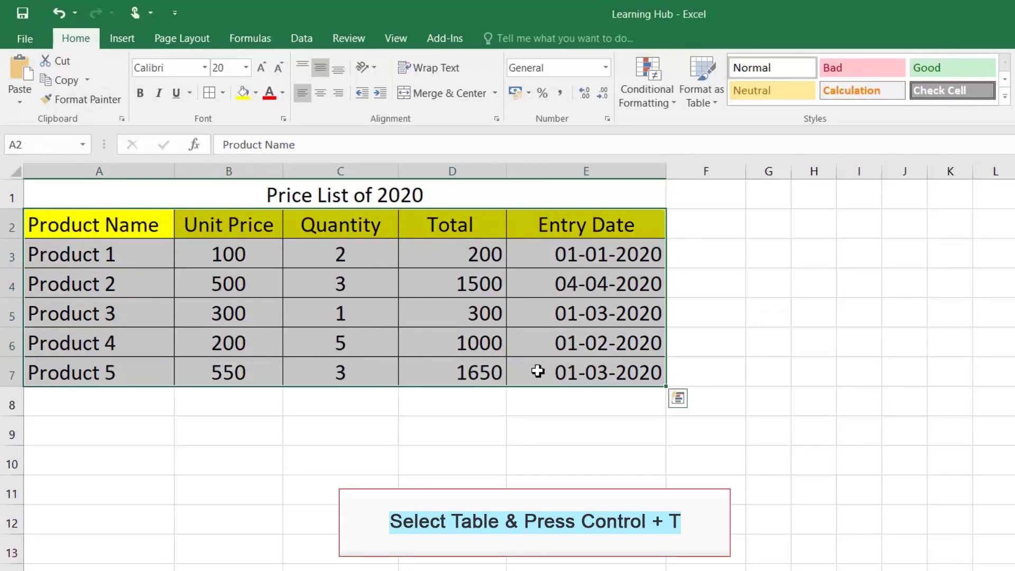
key("ctrl+t")
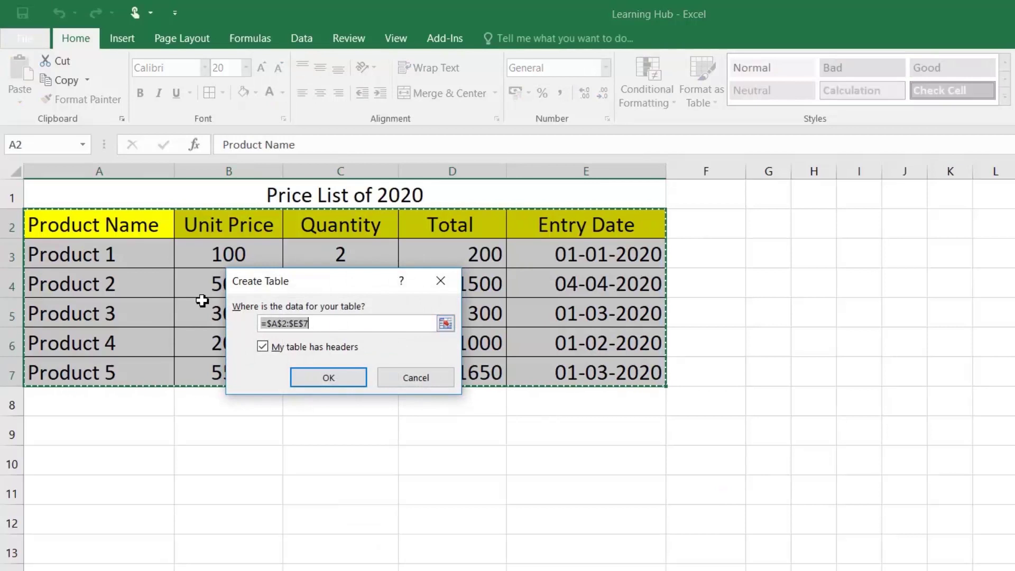
left_click(345, 383)
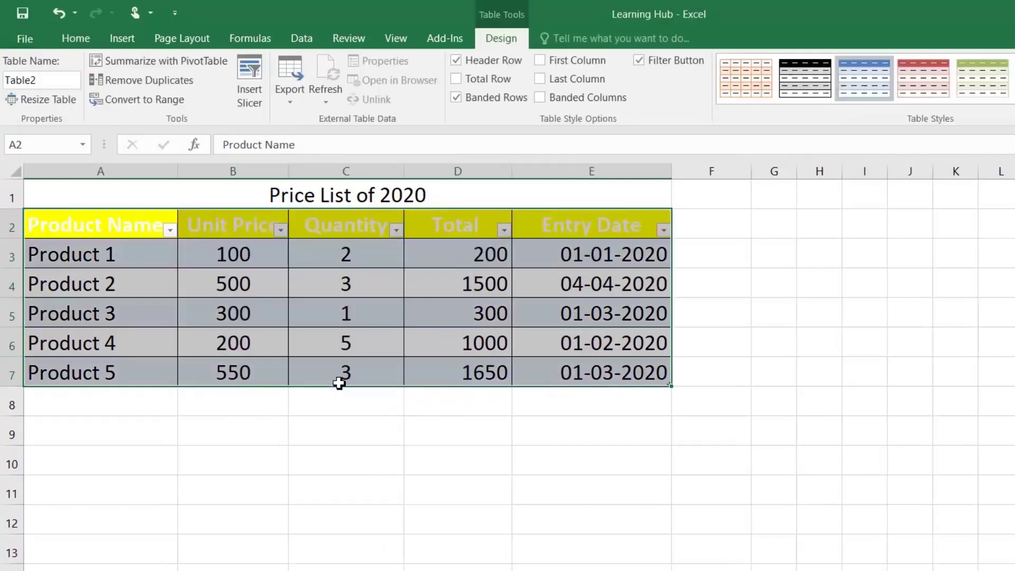
left_click(265, 333)
- Change the font colour of the table's header row A2:E2 to red
left_click_drag(70, 227, 536, 219)
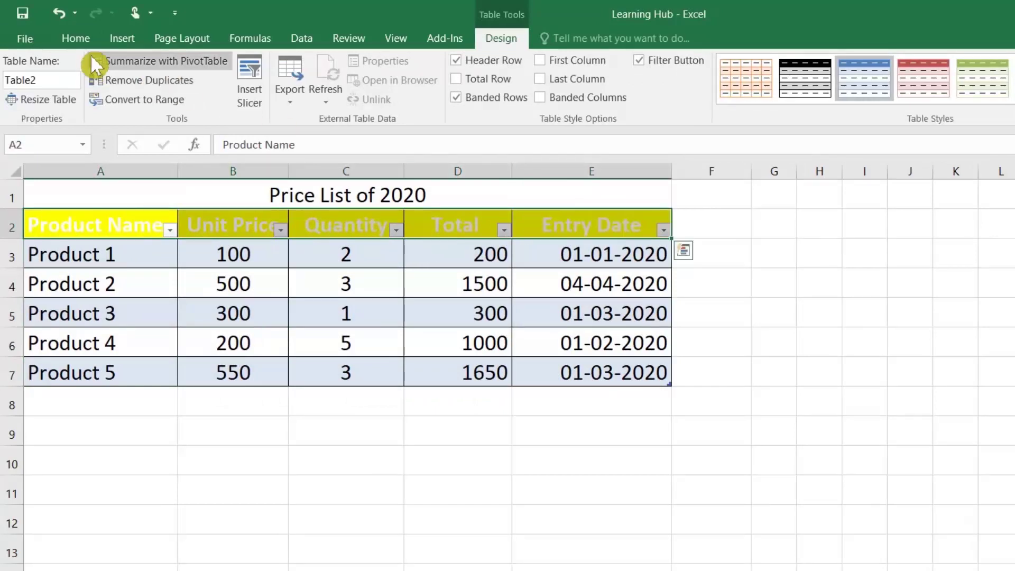
left_click(76, 38)
left_click(277, 277)
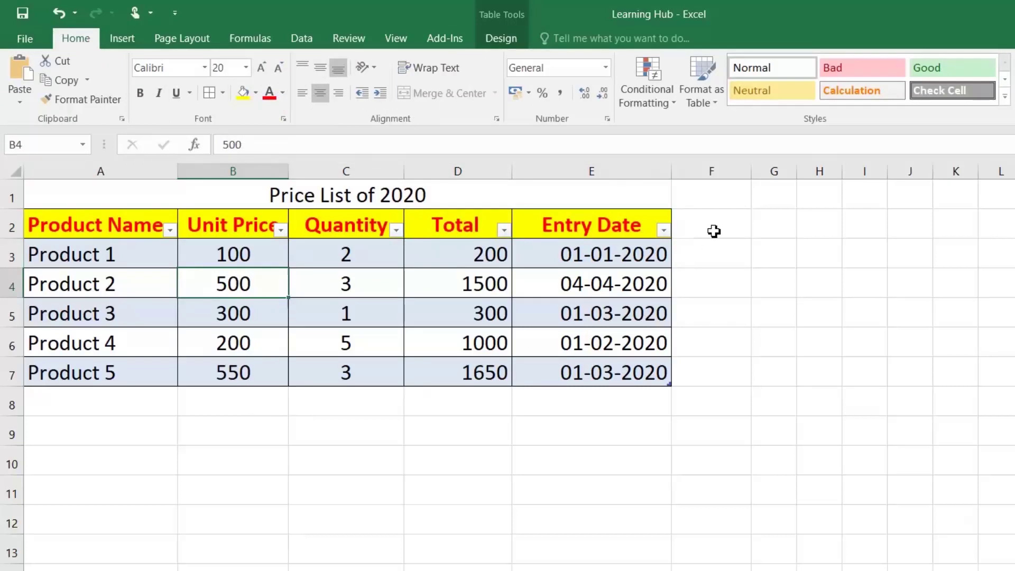
left_click(714, 254)
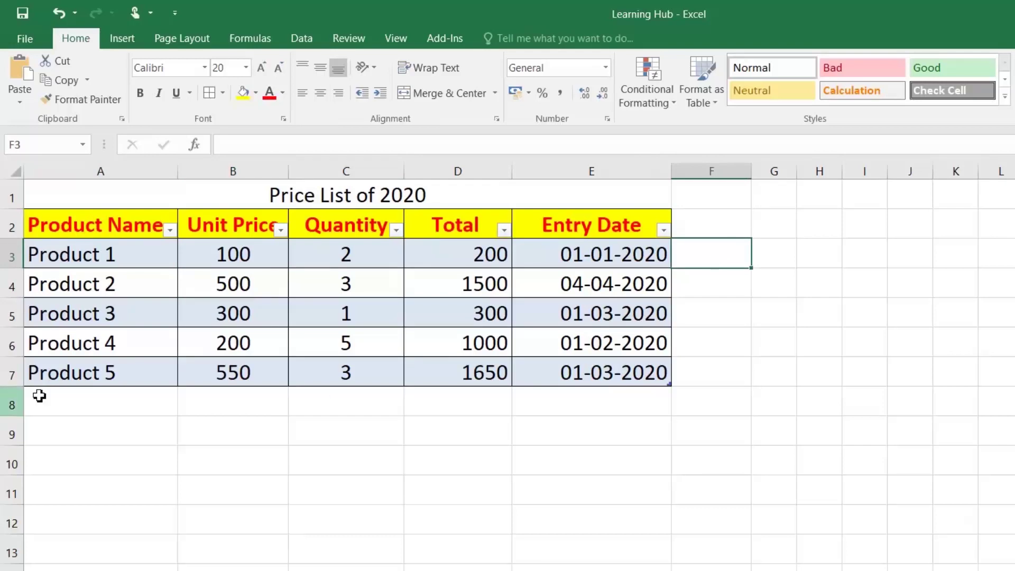
- Add a new table row by entering Product 6 in A8, directly below Product 5
double_click(63, 398)
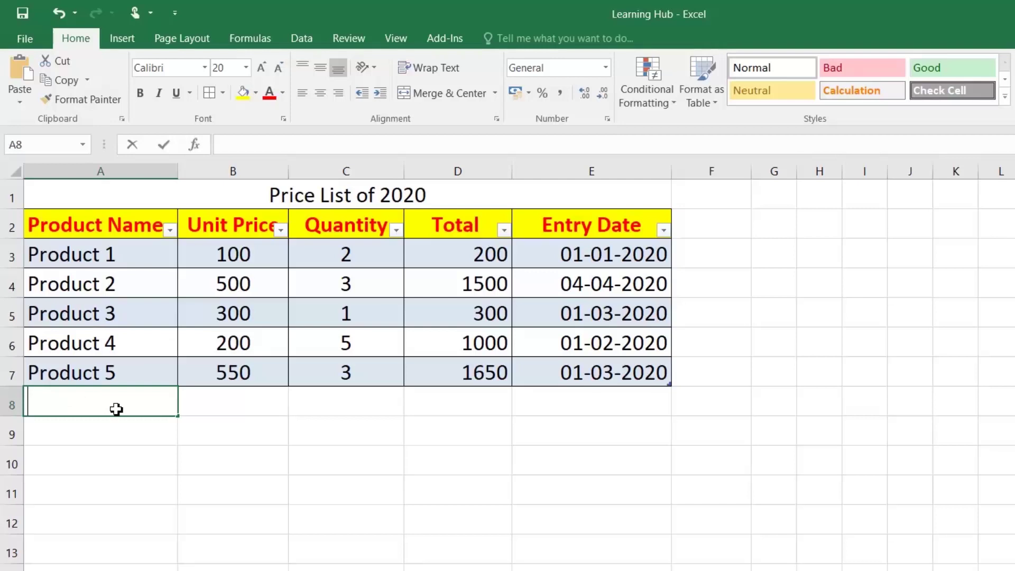
type("Product 6")
key("Return")
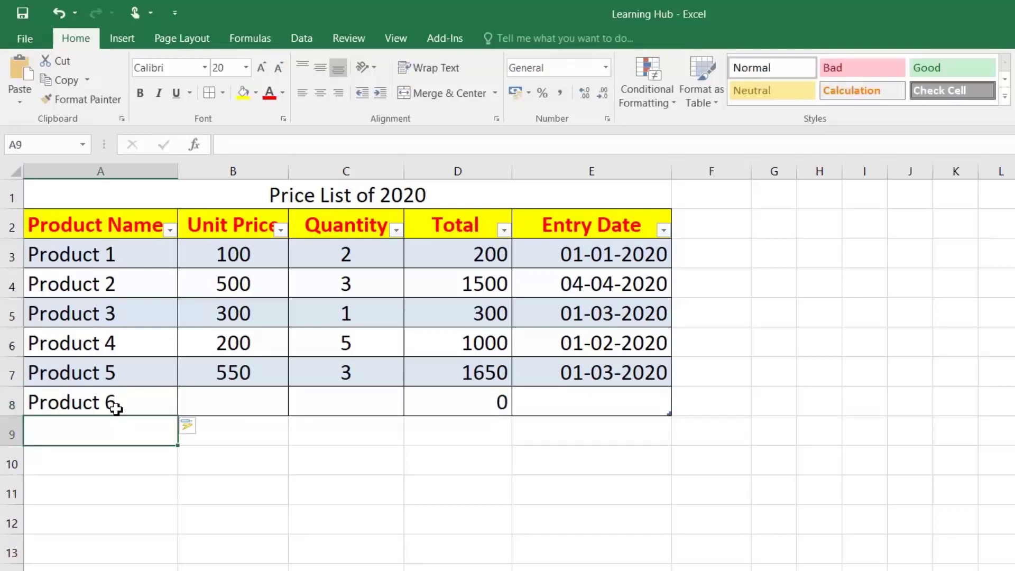
- Enter a unit price of 400 and a quantity of 5 for Product 6, and check its calculated total
left_click(115, 408)
key("Tab")
type("400")
key("Return")
key("Up")
key("Right")
type("5")
key("Return")
key("Up")
key("Right")
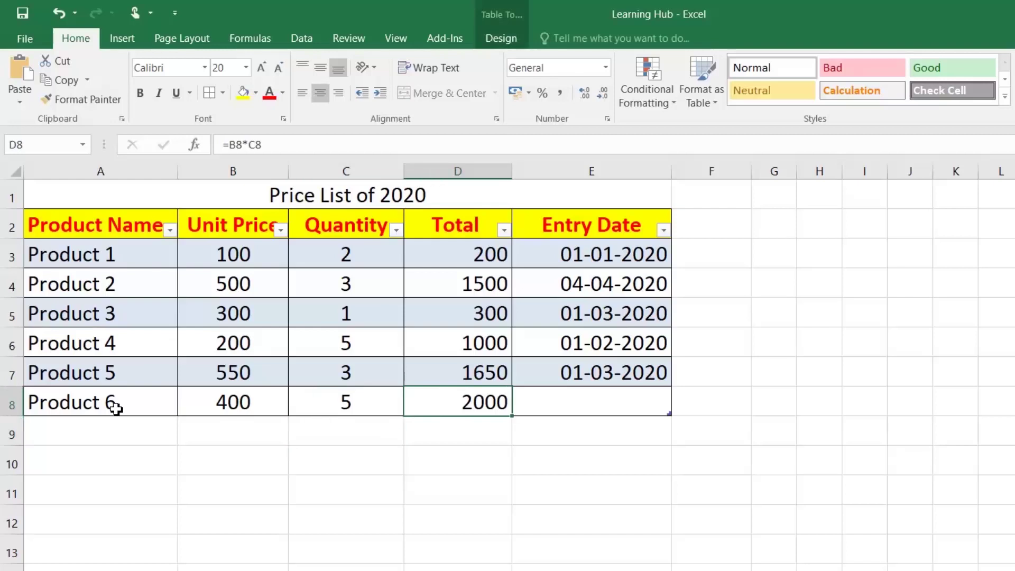
key("Up")
key("Down")
key("Right")
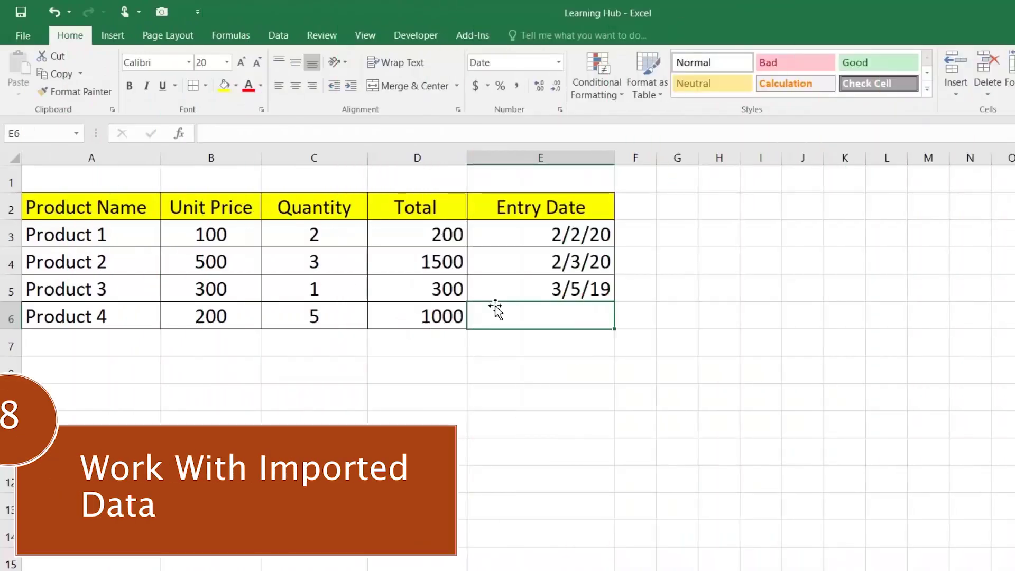
- Review the product table and its existing entry dates, and enter 02-MAR-2020 as Product 4's entry date in E6
left_click_drag(75, 208, 505, 321)
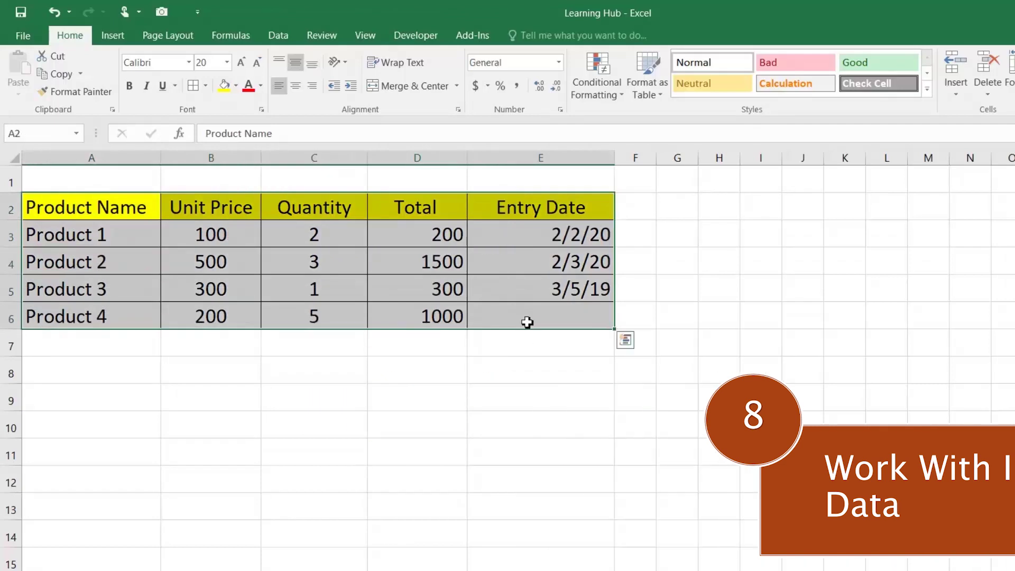
left_click(571, 239)
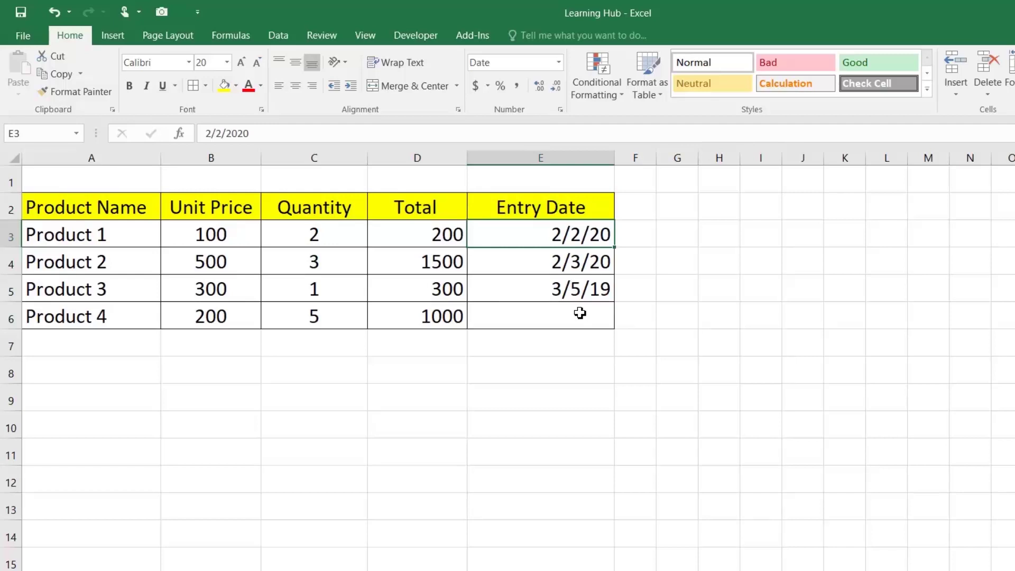
left_click(581, 313)
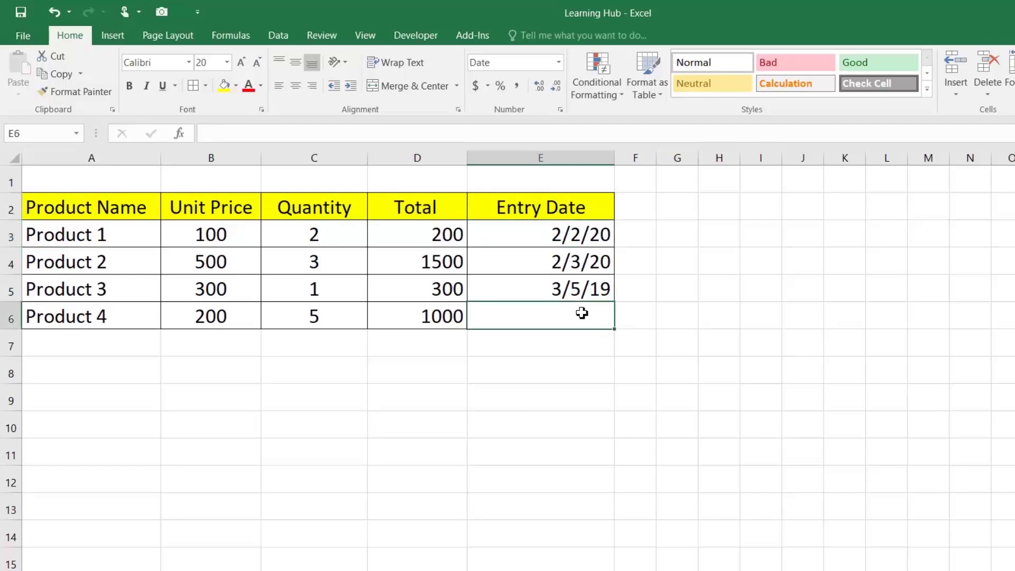
type("02")
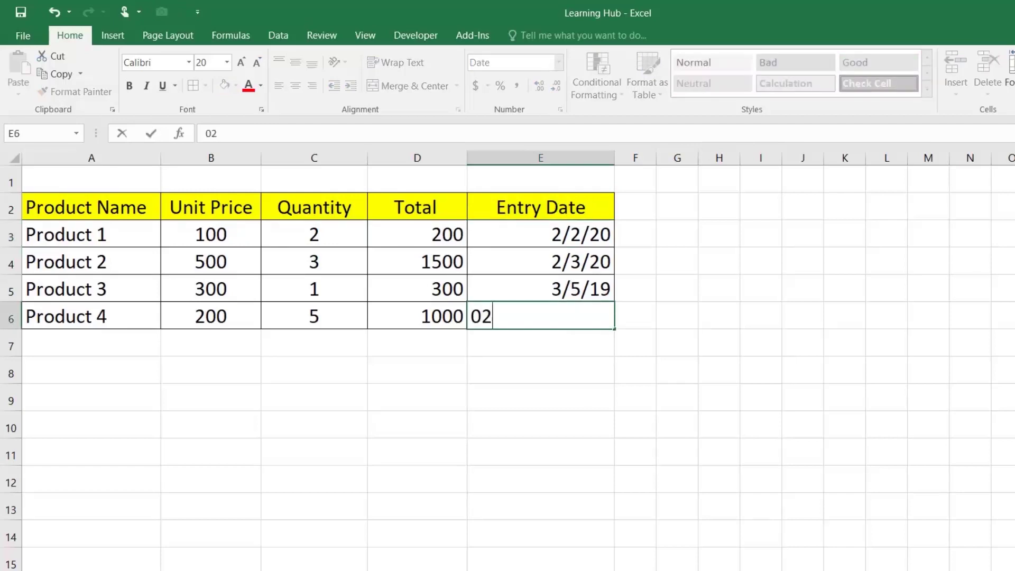
type("-MAR-2020")
key("Return")
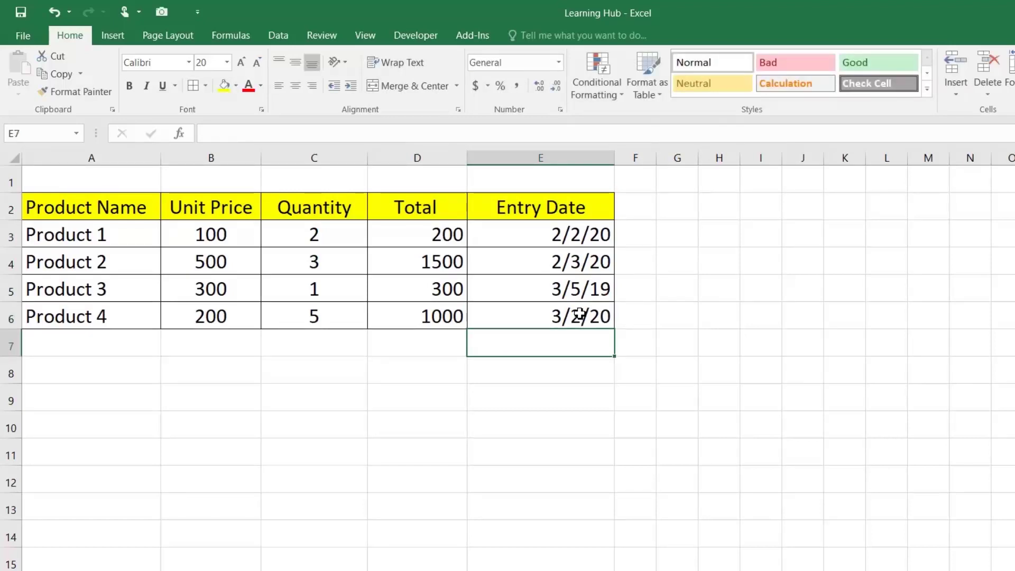
left_click(576, 317)
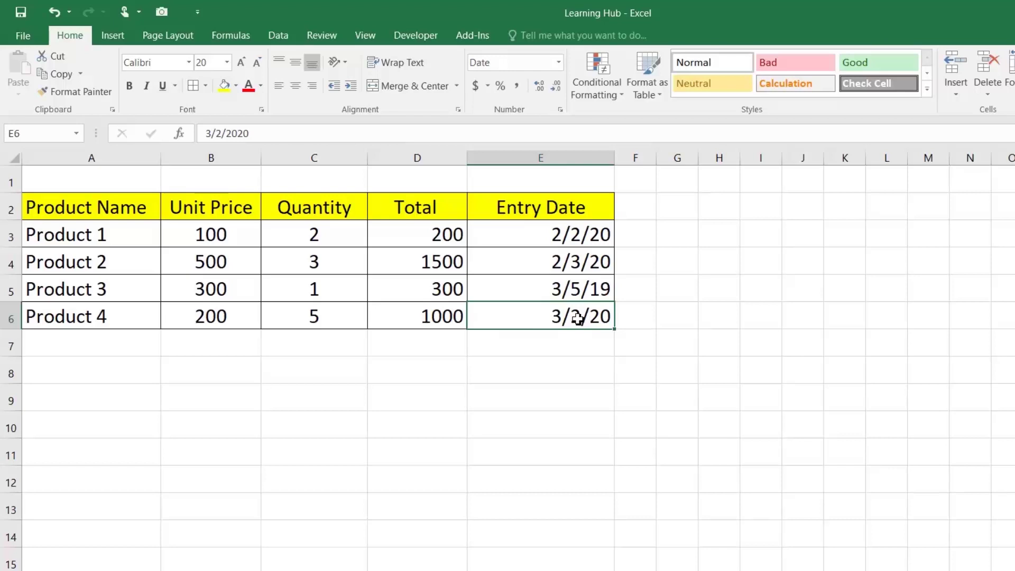
right_click(577, 319)
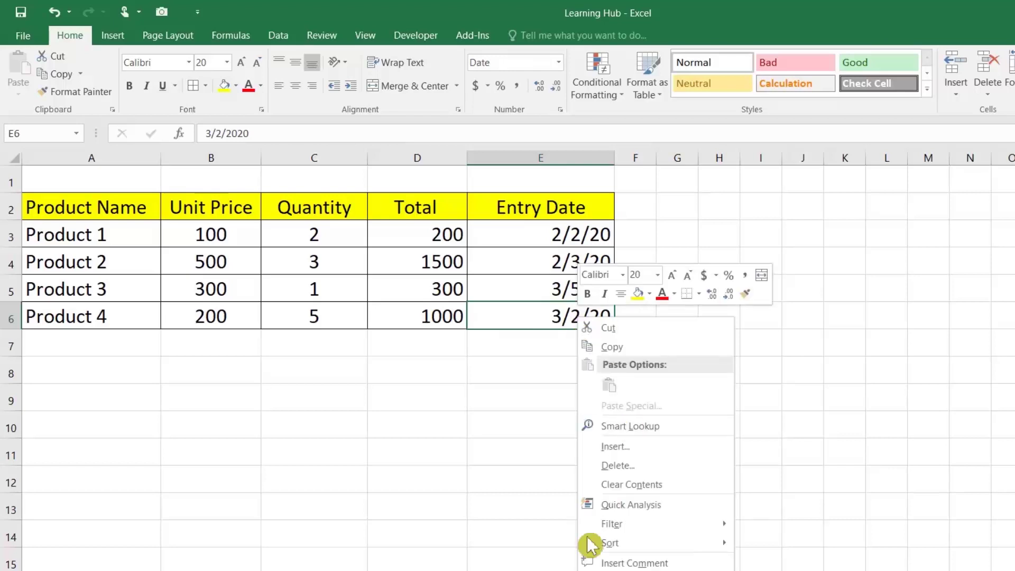
left_click(510, 322)
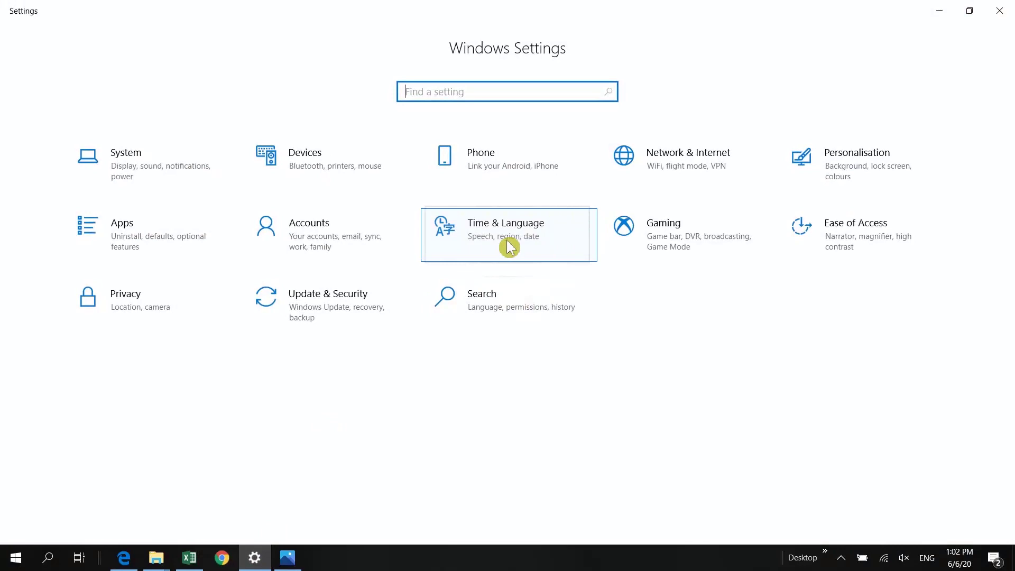
- Open the date page of the Customise Format dialog from the Windows regional date and time settings
left_click(509, 249)
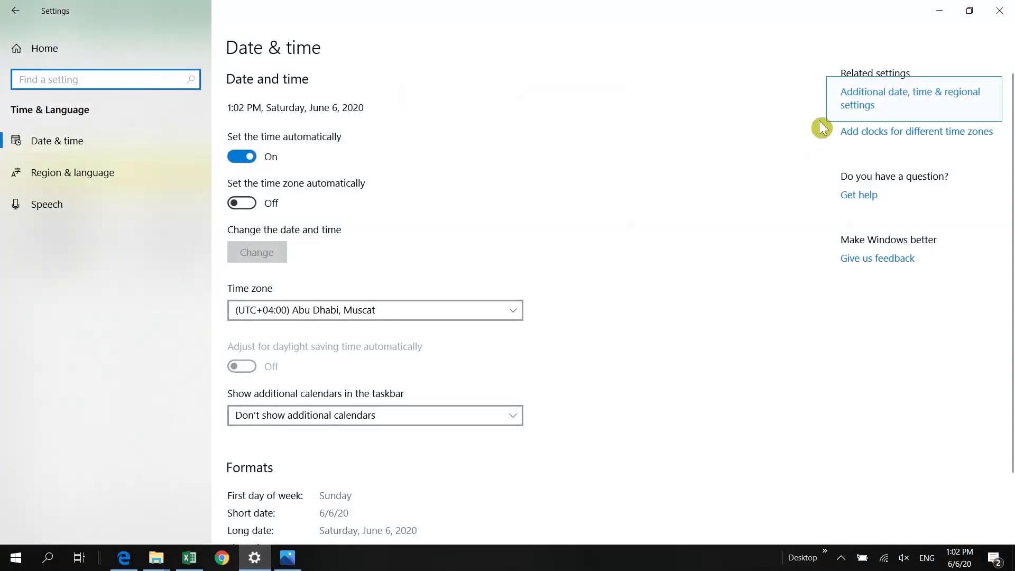
left_click(860, 98)
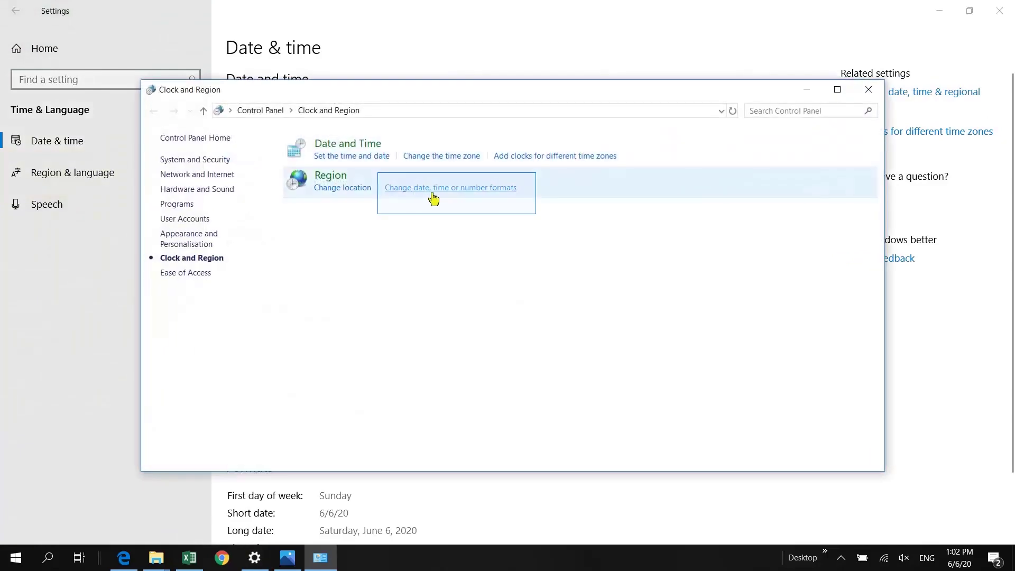
left_click(434, 199)
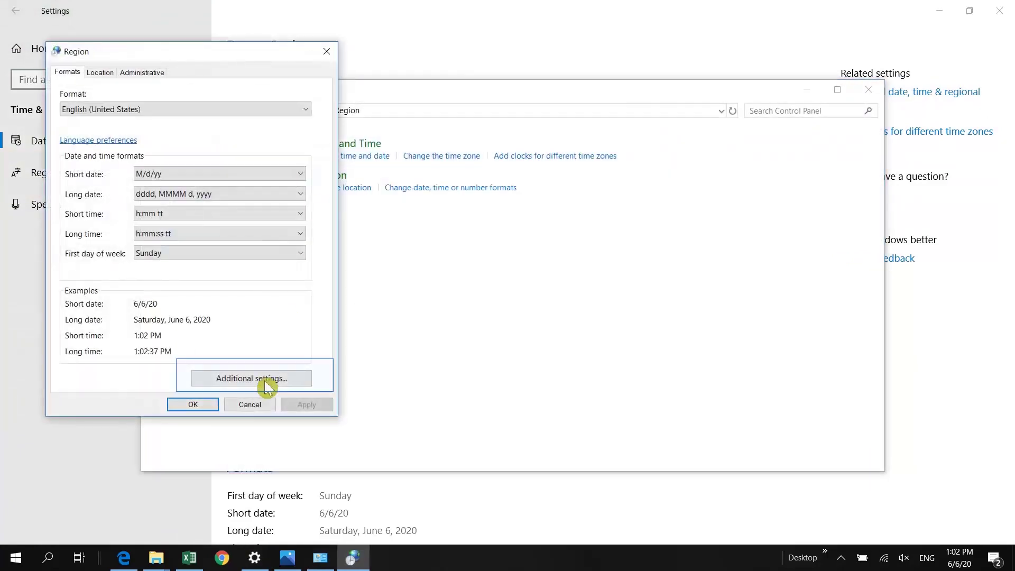
left_click(270, 383)
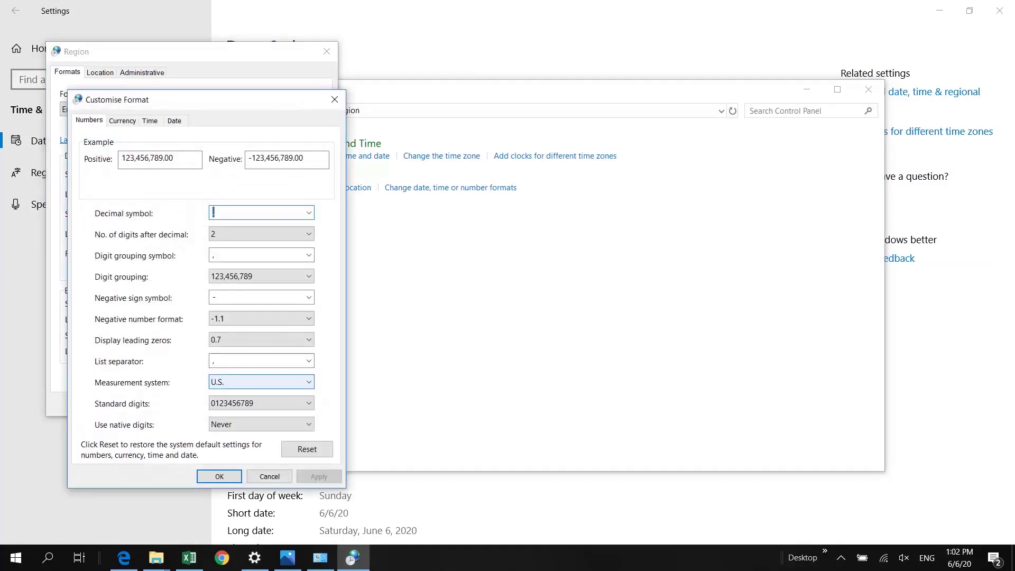
left_click(176, 121)
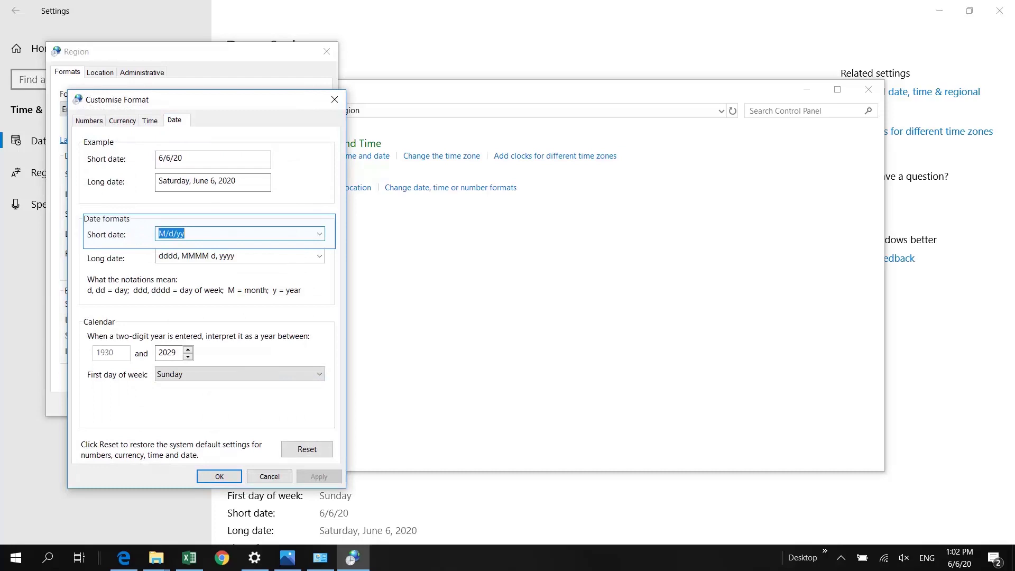
- Set the Windows short date format to DD-MM-YYYY, apply it, and close the settings windows to return to Excel
type("DD-MM-Y")
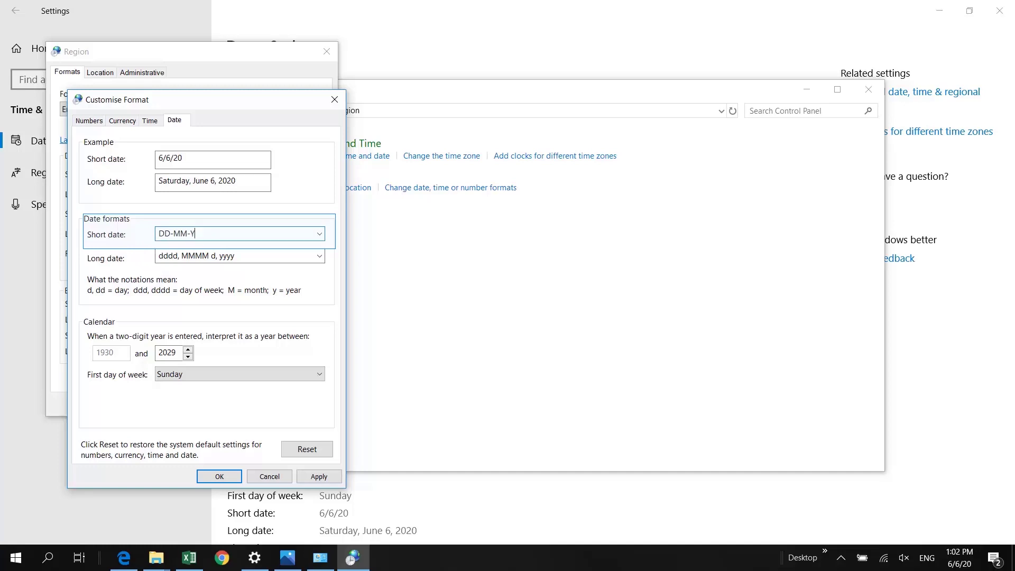
type("YYY")
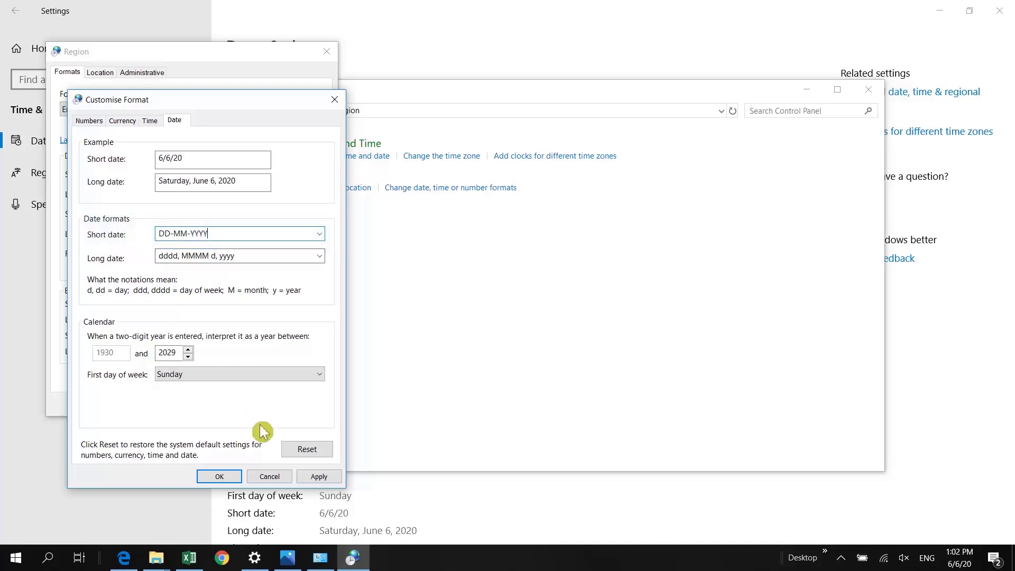
left_click(317, 477)
left_click(213, 477)
left_click(210, 408)
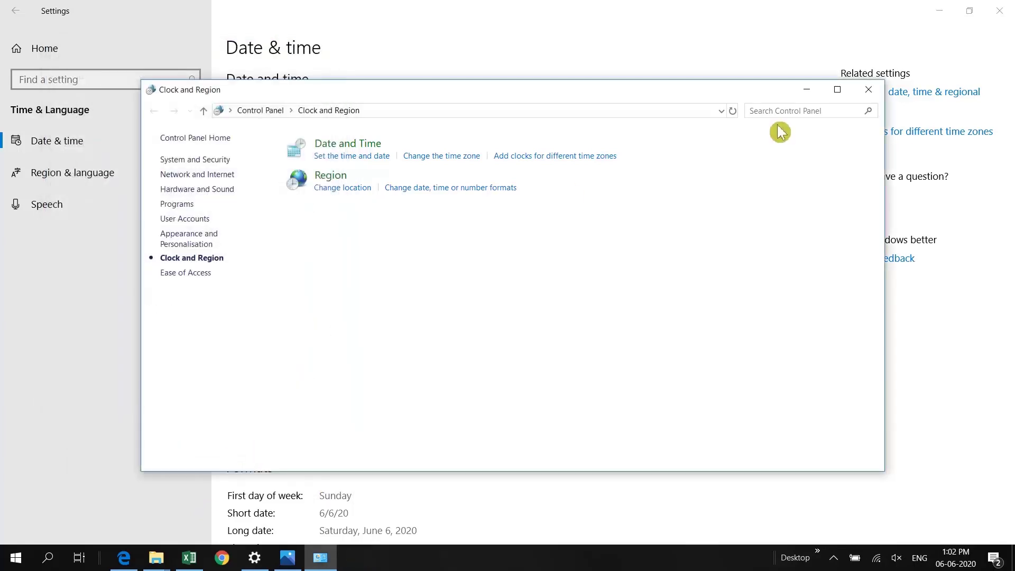
left_click(870, 90)
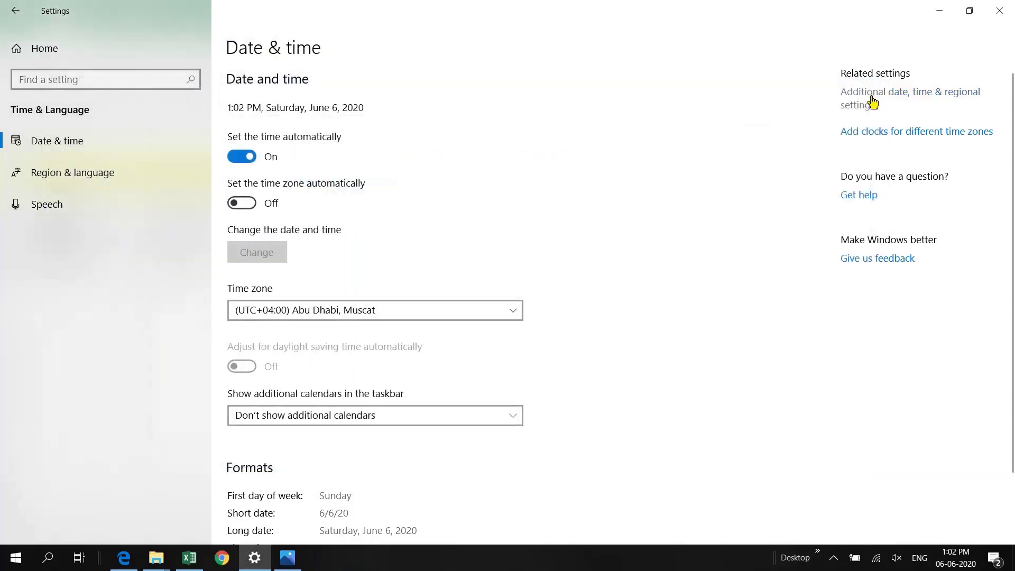
left_click(998, 11)
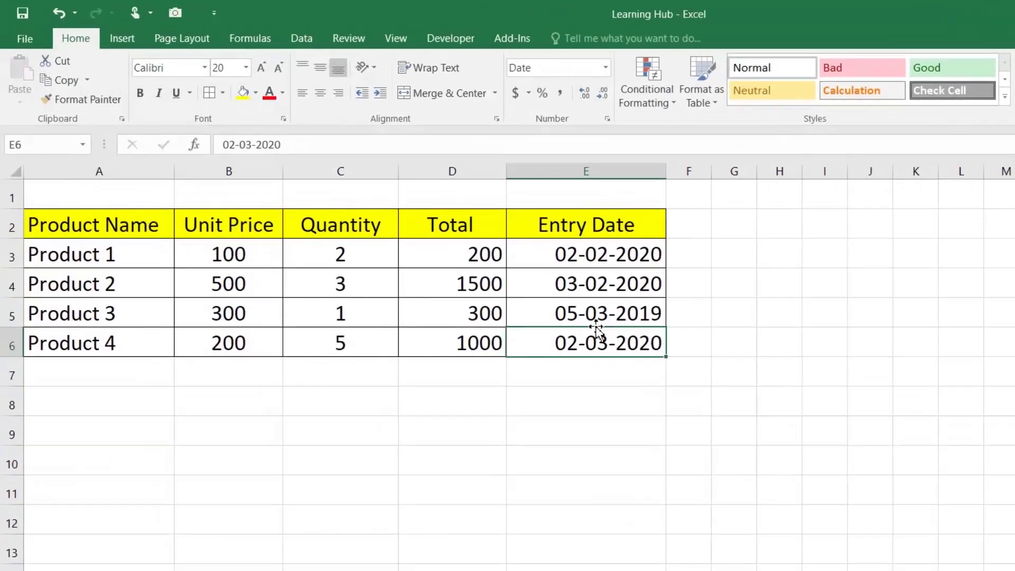
- Check the entry dates in E3:E5, and enter 01/JAN/2019 in E8 to test the new default date format
left_click_drag(607, 256, 610, 318)
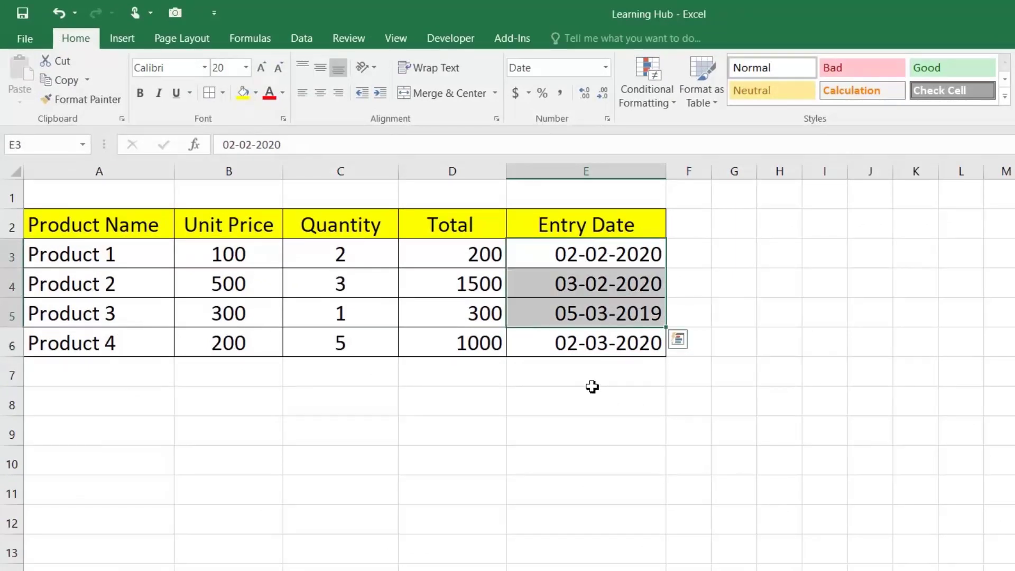
left_click(602, 410)
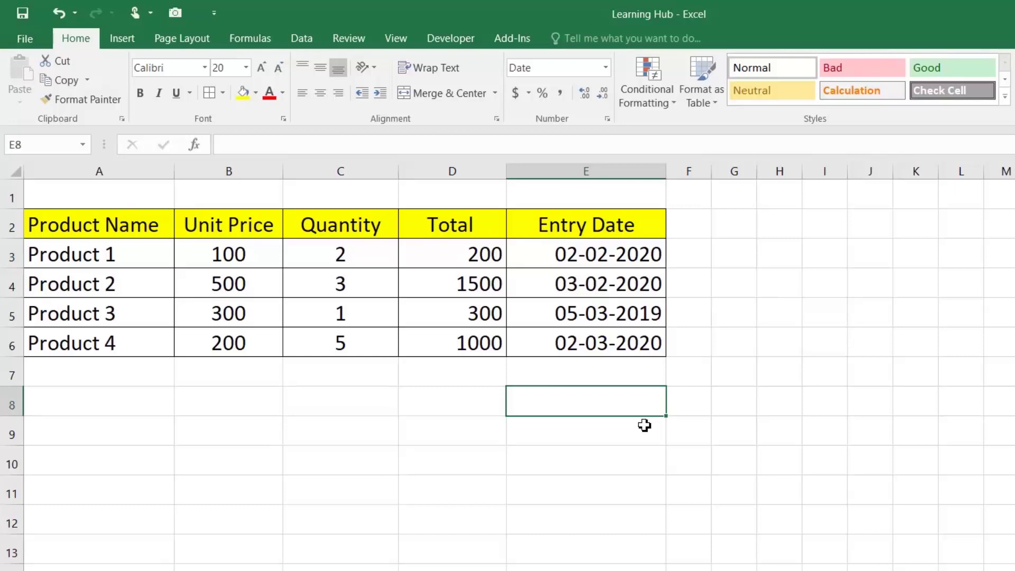
type("01")
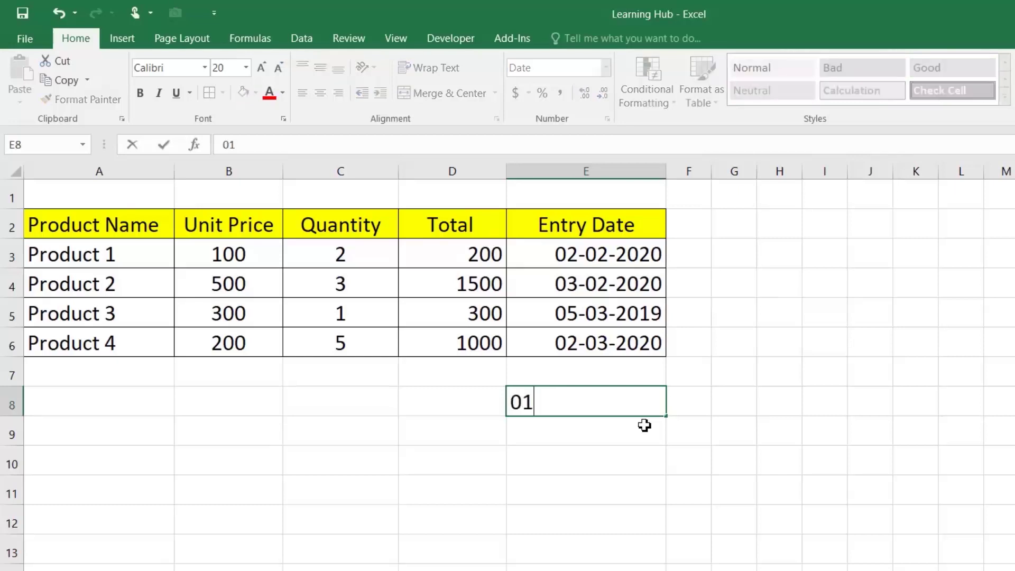
type("/JAN/2019")
key("Return")
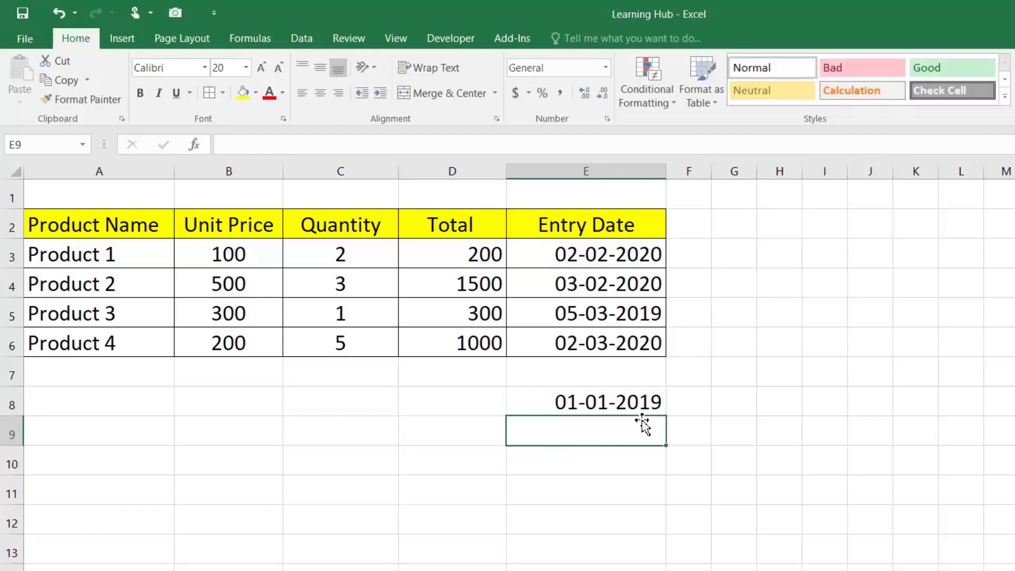
left_click(574, 402)
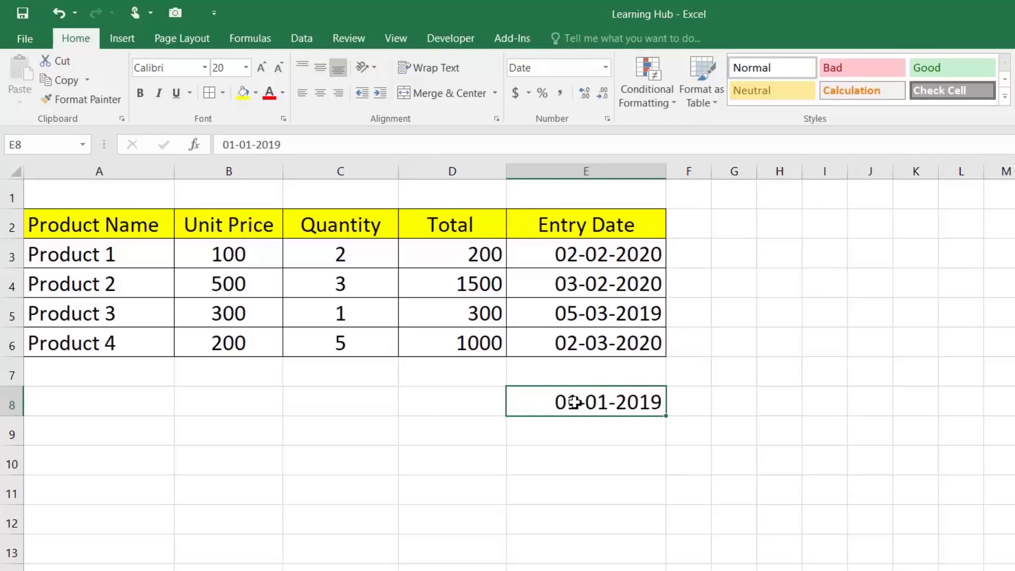